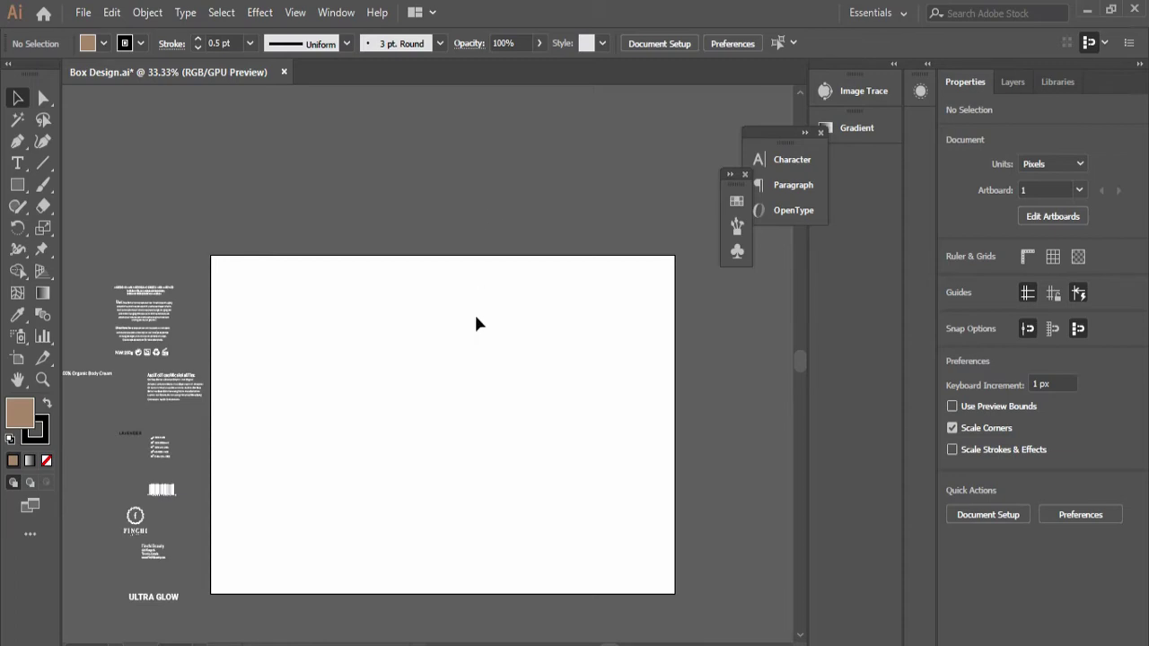
key("ctrl+=")
key("ctrl+=")
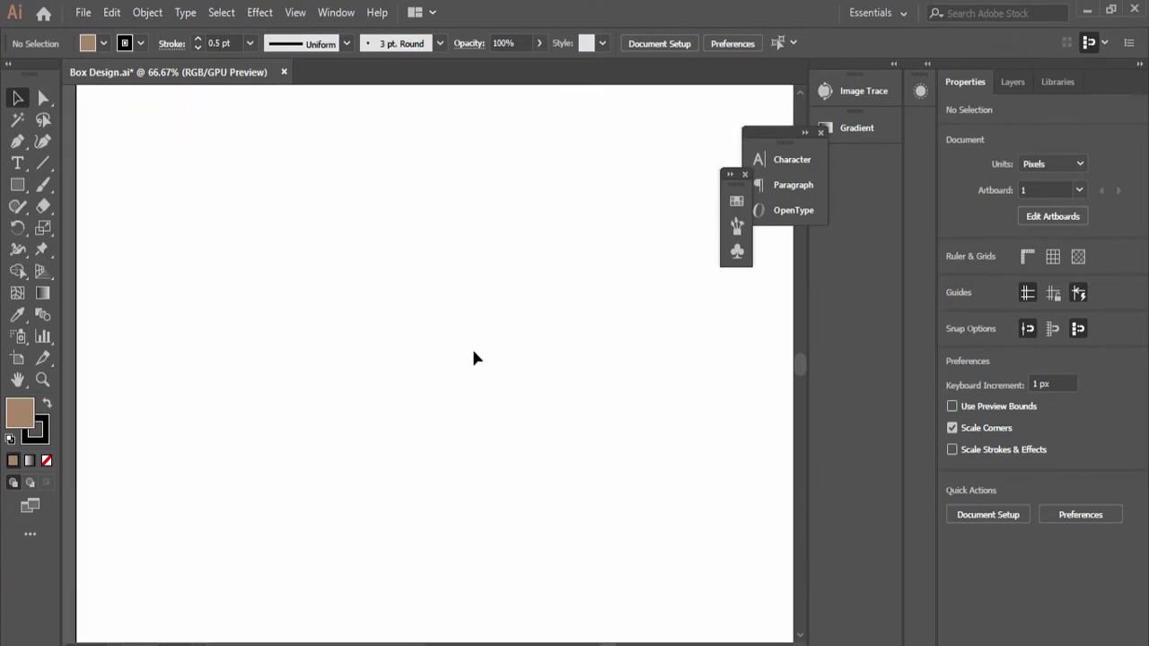
key("ctrl+minus")
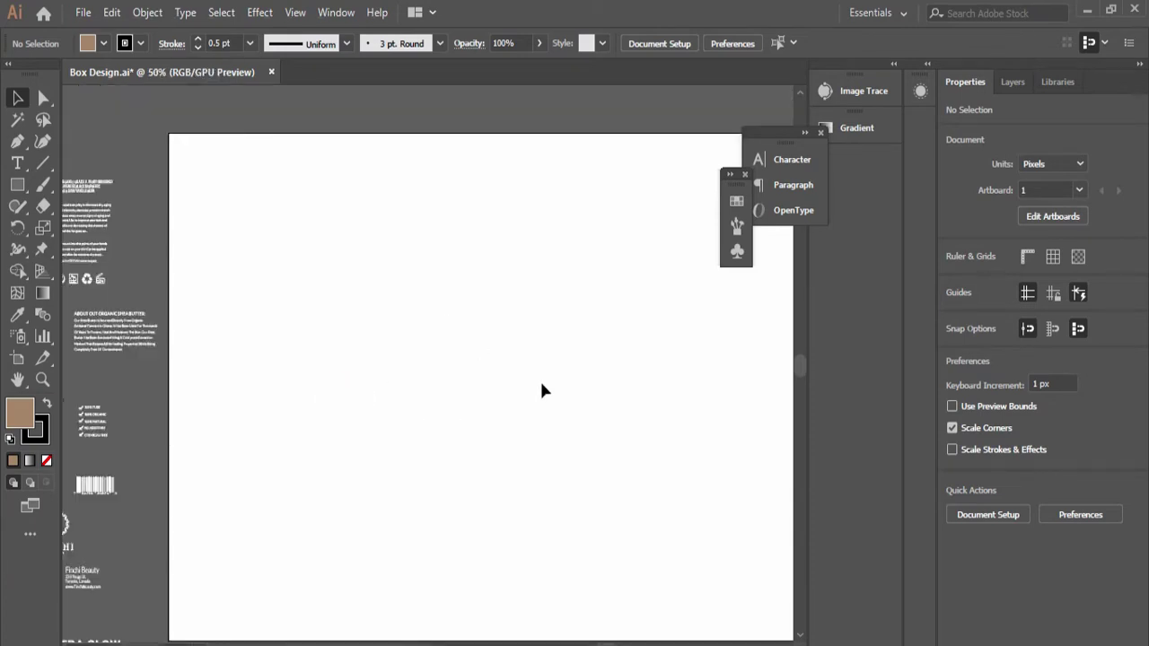
left_click_drag(541, 383, 482, 365)
scroll(457, 329, "down", 2)
scroll(459, 338, "up", 2)
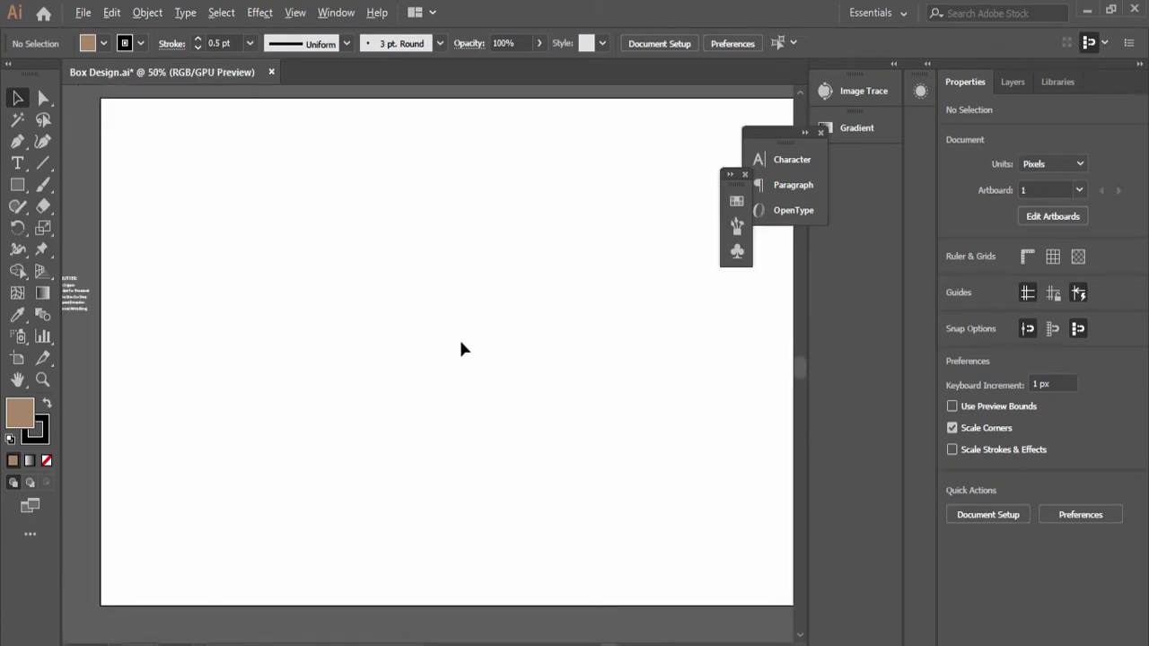
scroll(357, 266, "down", 1)
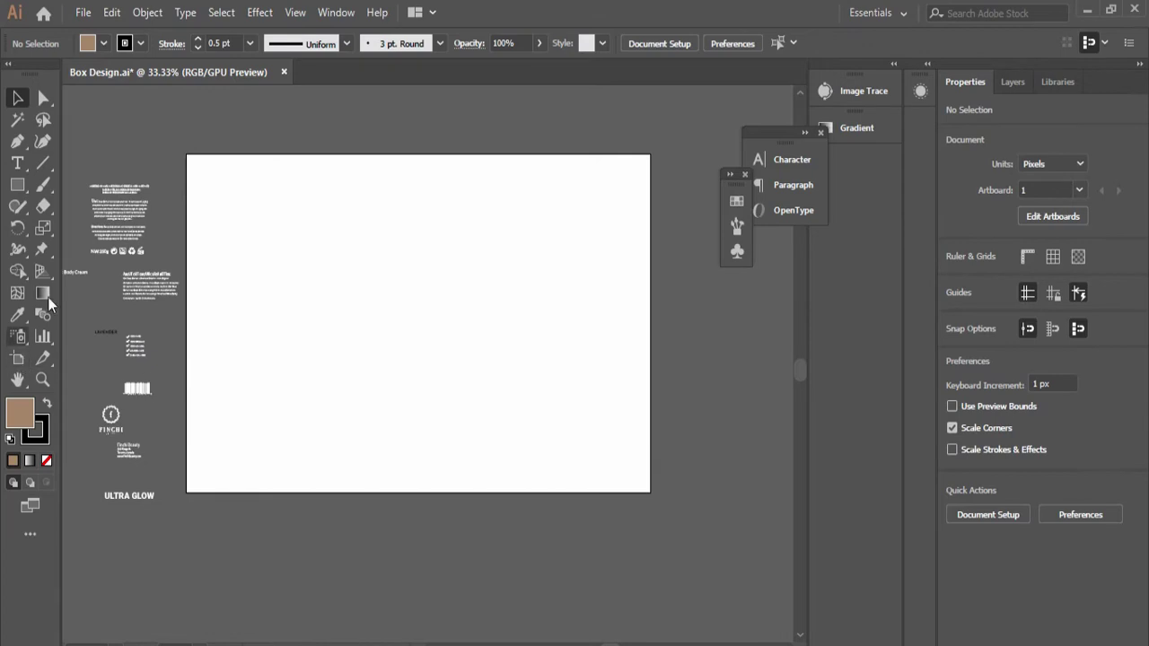
left_click(307, 202)
left_click(221, 149)
left_click_drag(191, 157, 575, 429)
Step: Extend the artboard downward to a height of about 1121 px, keeping its width at 1420 px
left_click(18, 361)
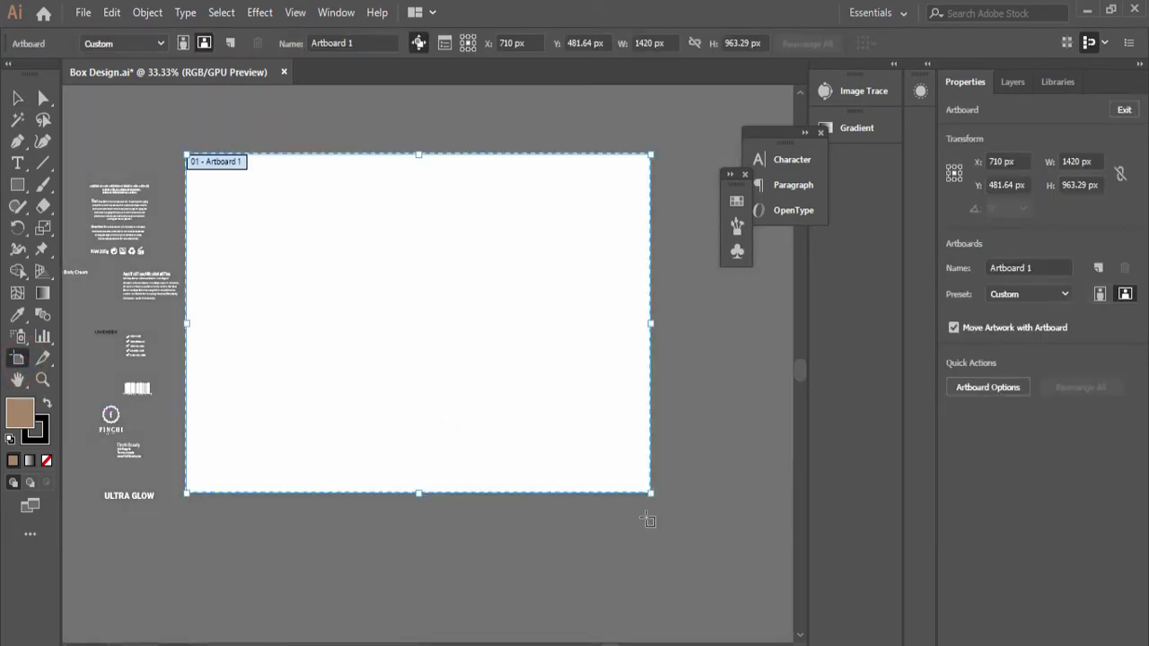
left_click(650, 490)
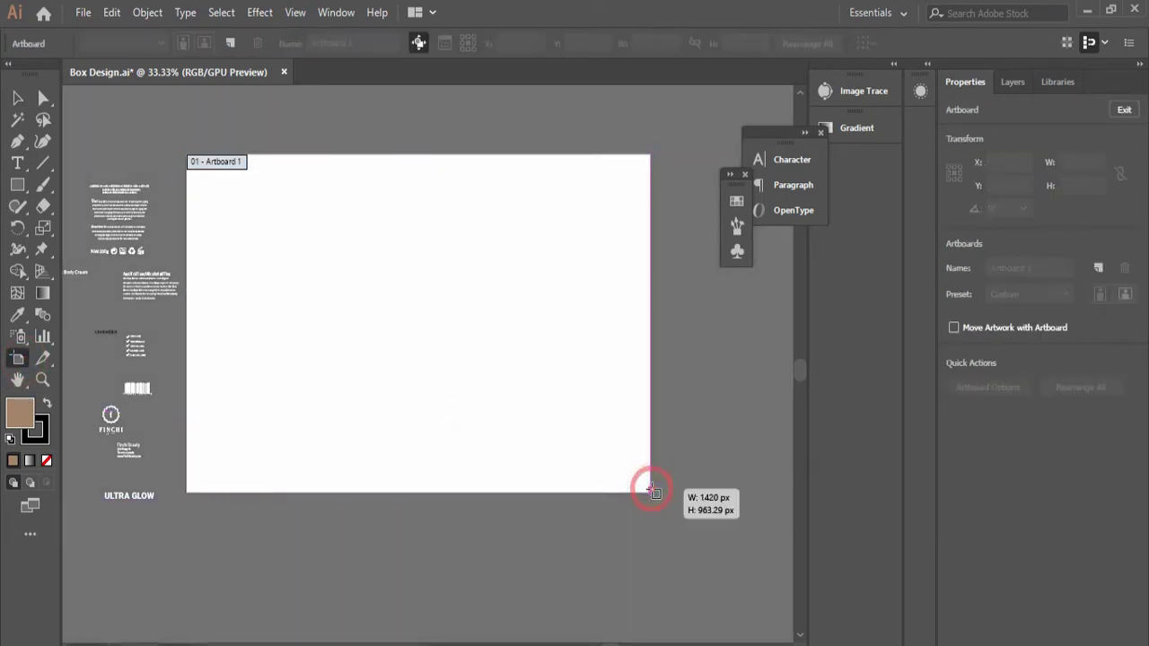
left_click(16, 361)
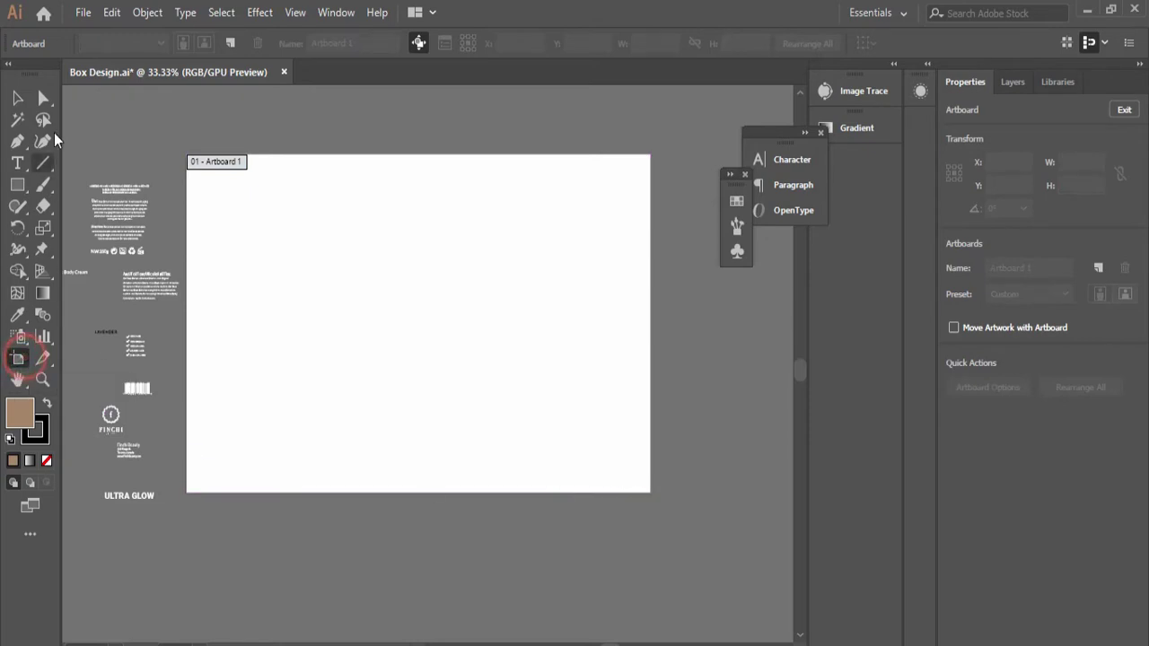
key("Escape")
left_click(18, 360)
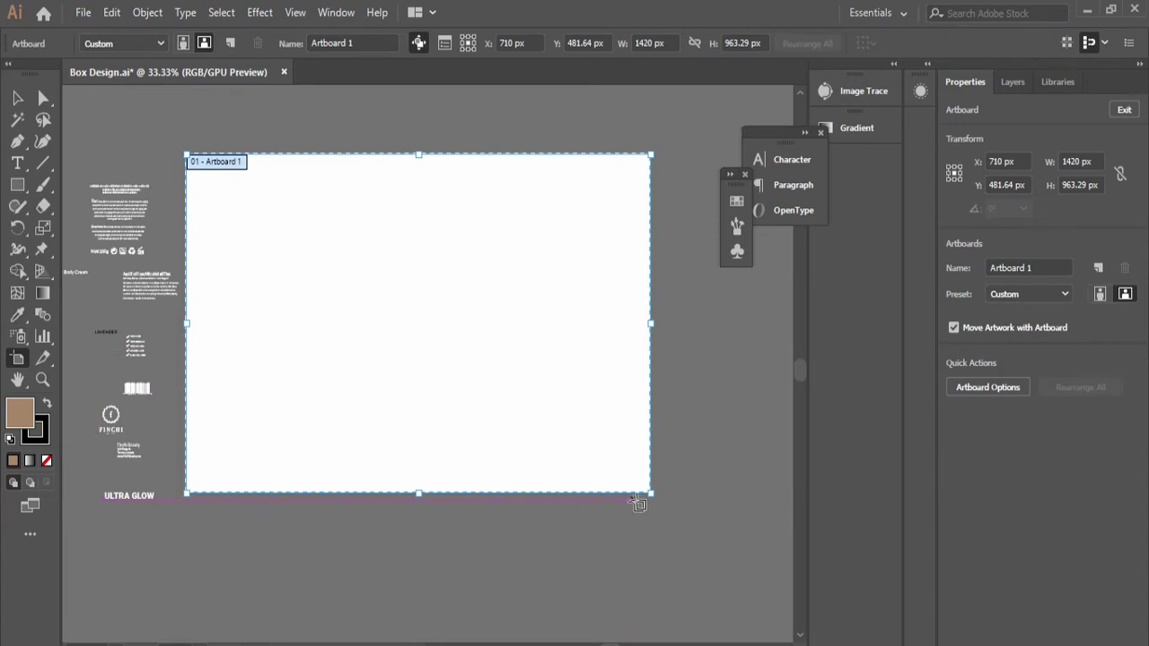
left_click_drag(645, 492, 651, 546)
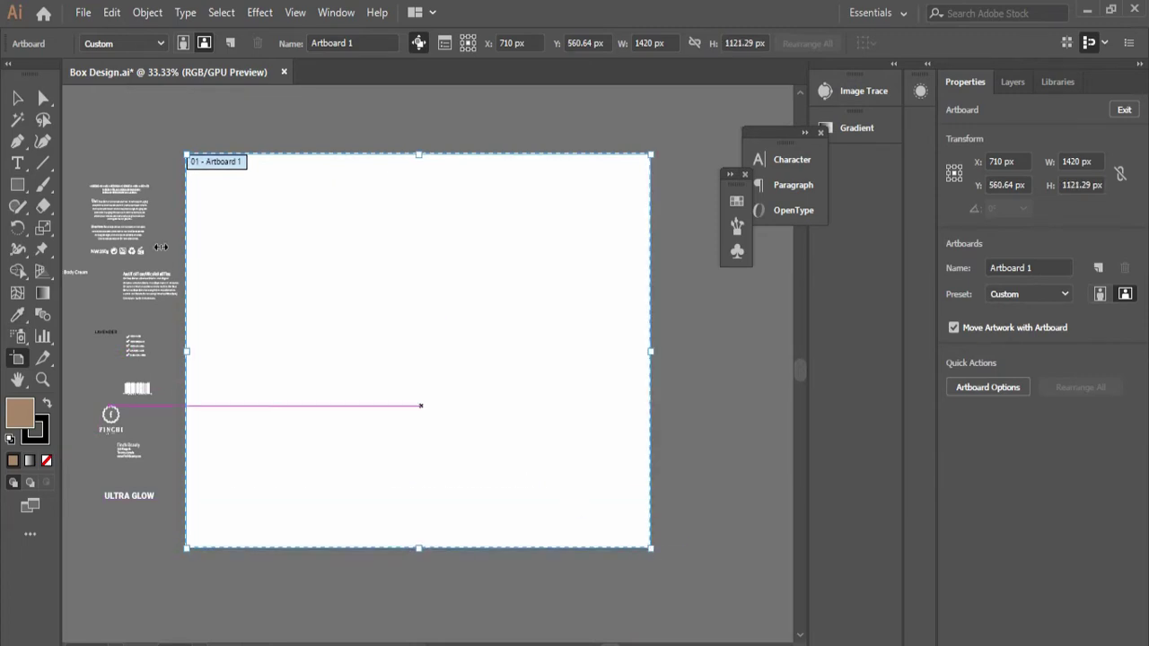
left_click(17, 98)
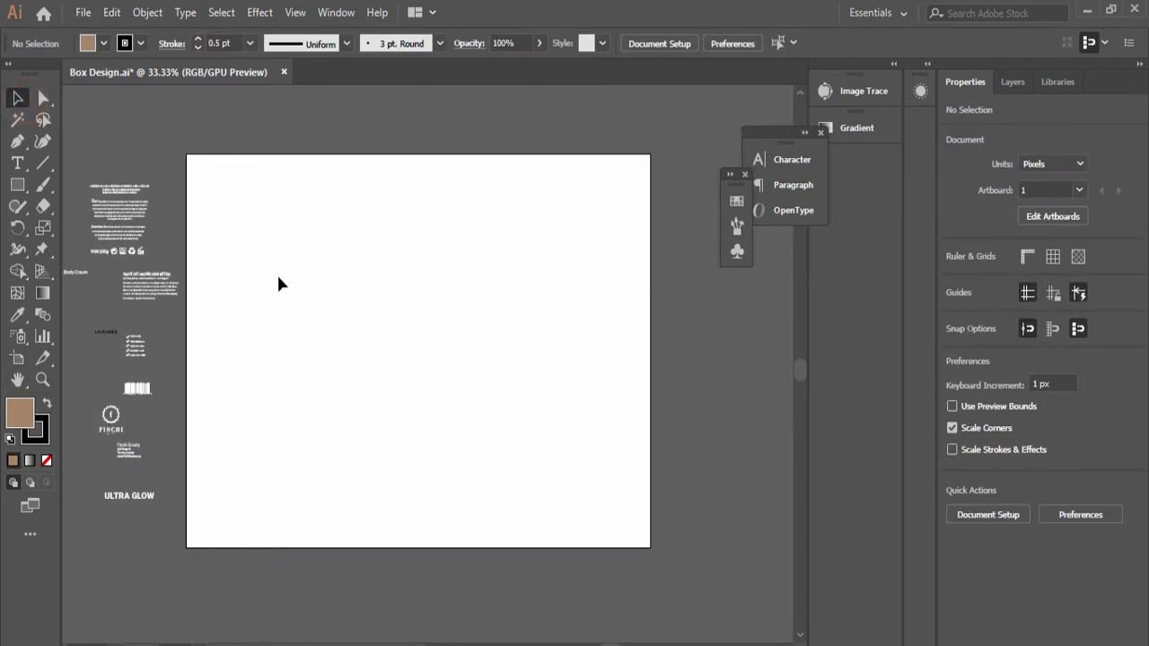
left_click(18, 187)
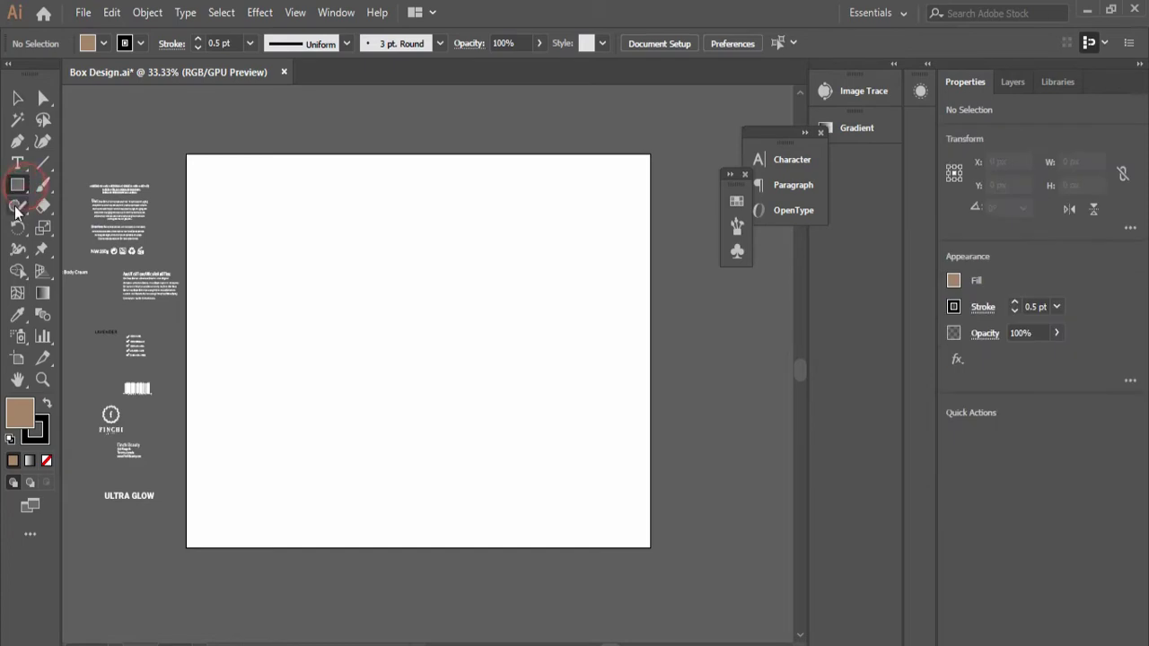
left_click(358, 301)
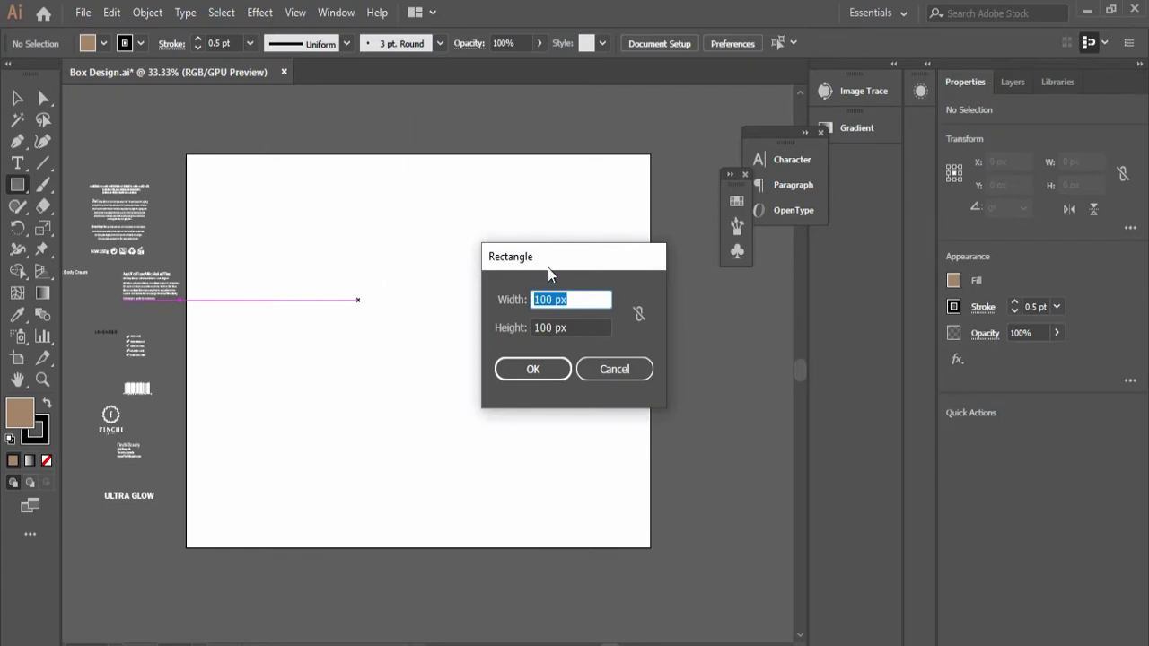
left_click_drag(548, 268, 514, 256)
left_click(543, 287)
left_click(526, 287)
left_click(543, 288)
left_click_drag(543, 287, 519, 316)
left_click(543, 287)
left_click(532, 314)
left_click(579, 358)
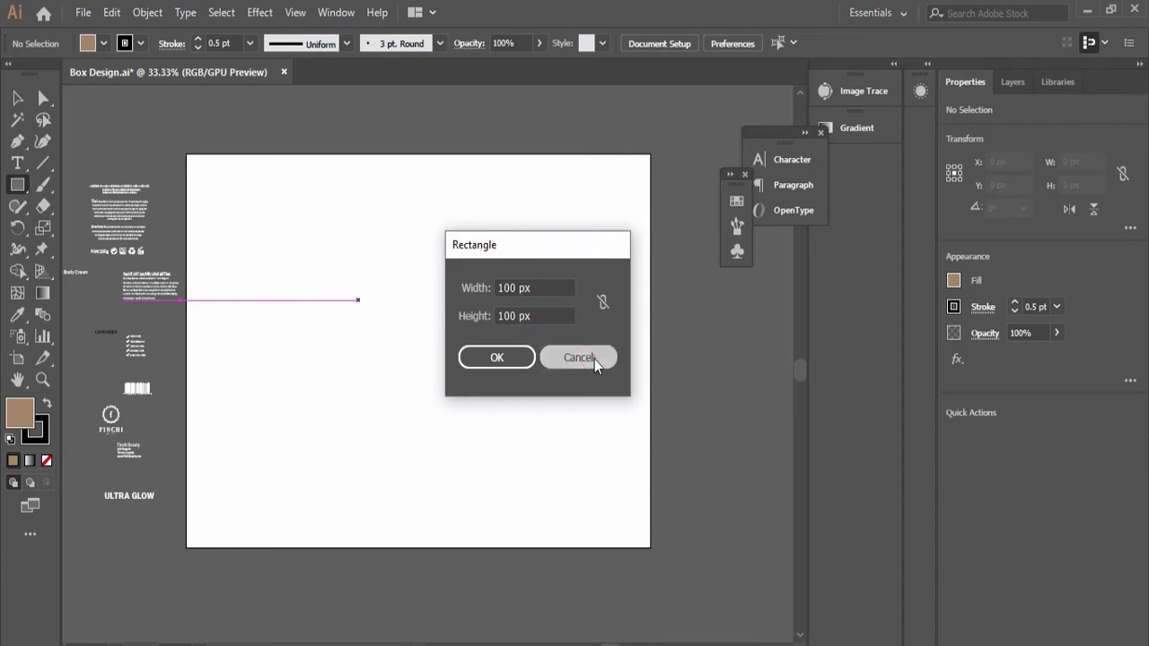
Step: Open the application preferences and display the Units settings
left_click(151, 14)
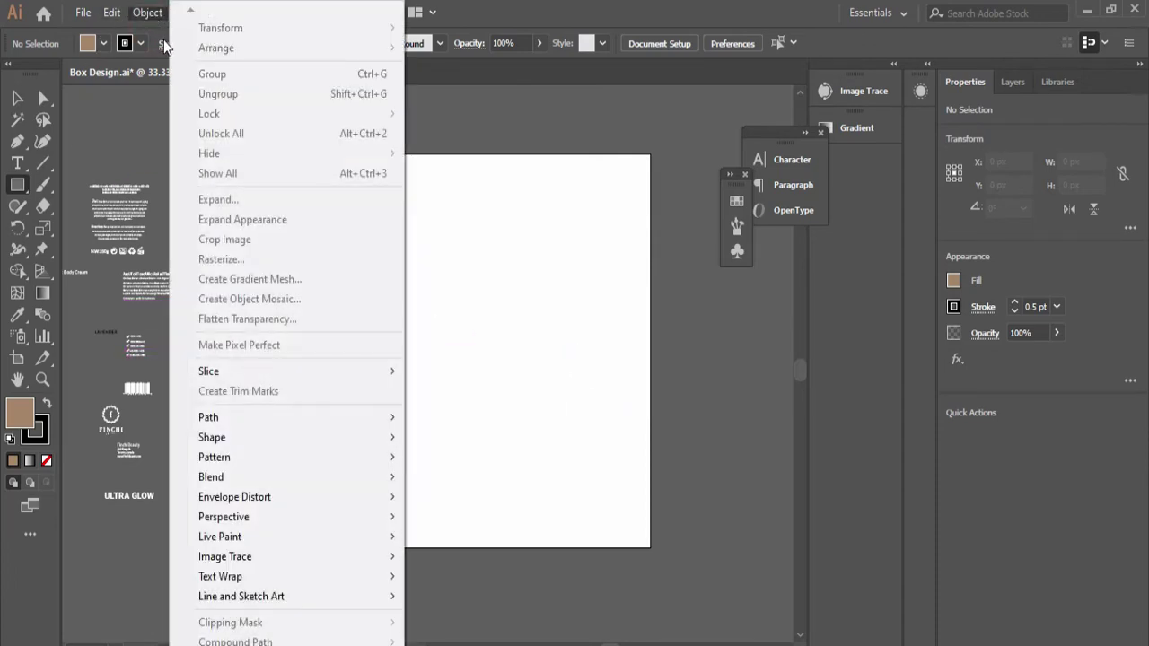
left_click(147, 13)
left_click(113, 14)
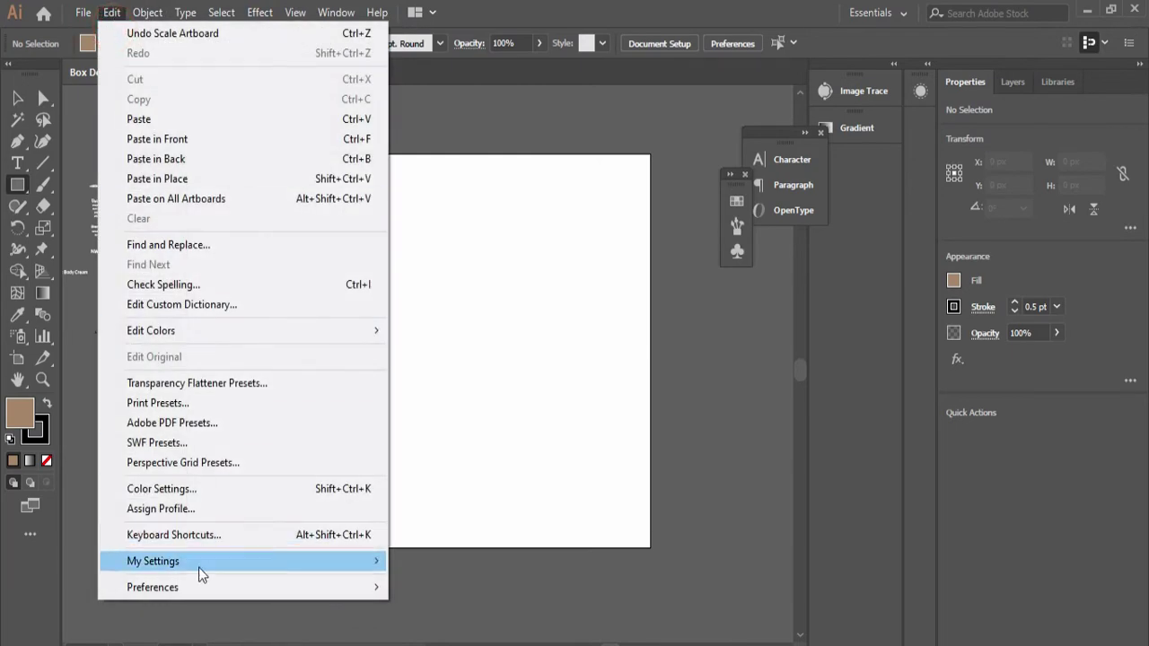
mouse_move(188, 594)
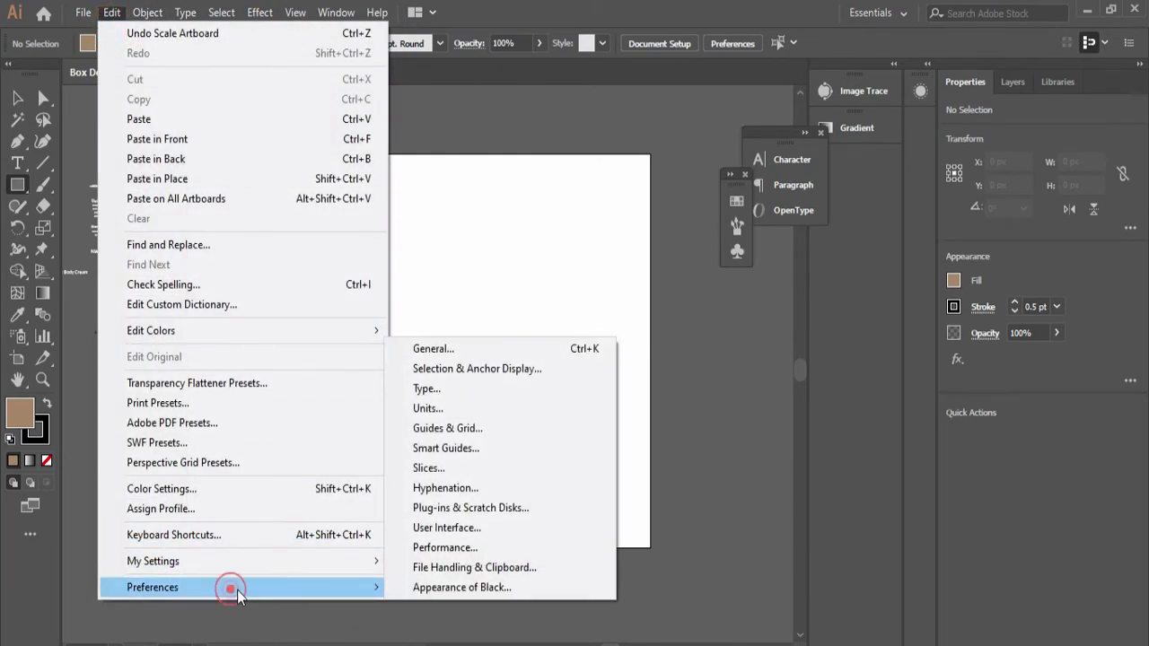
left_click(481, 348)
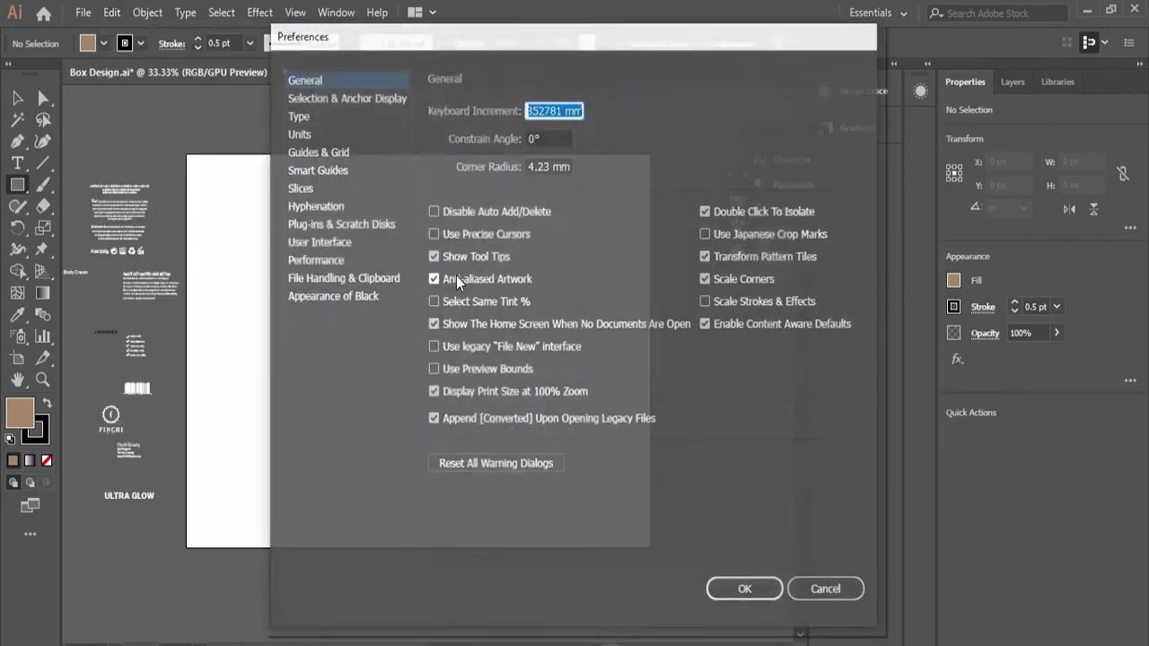
left_click(301, 116)
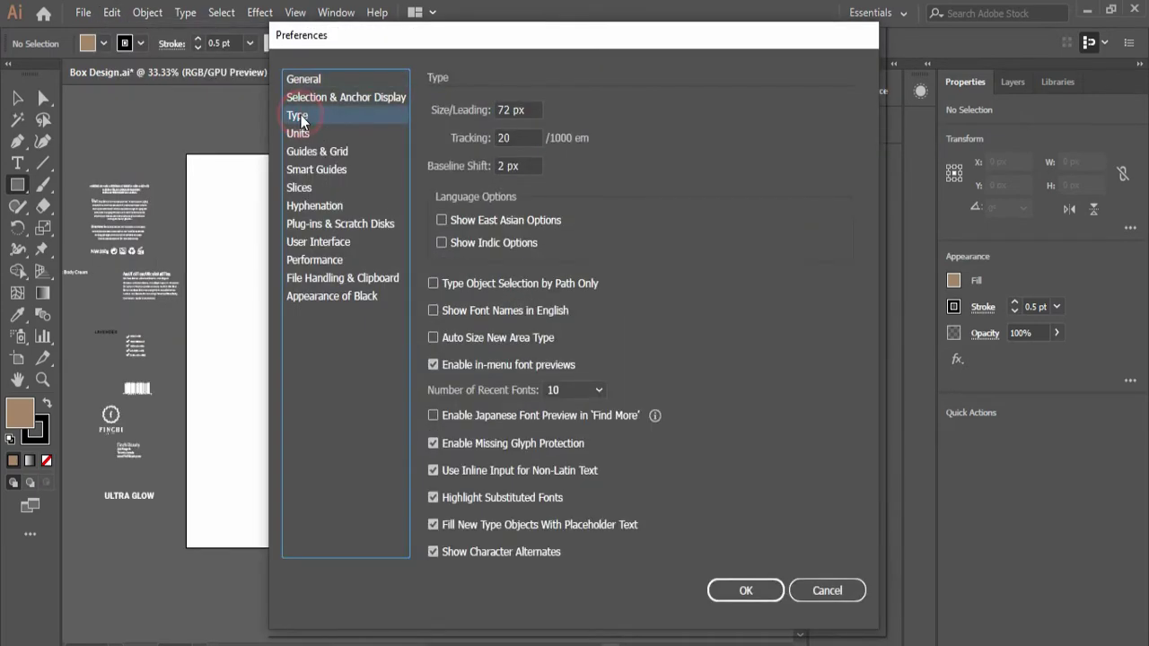
left_click(316, 153)
left_click(303, 134)
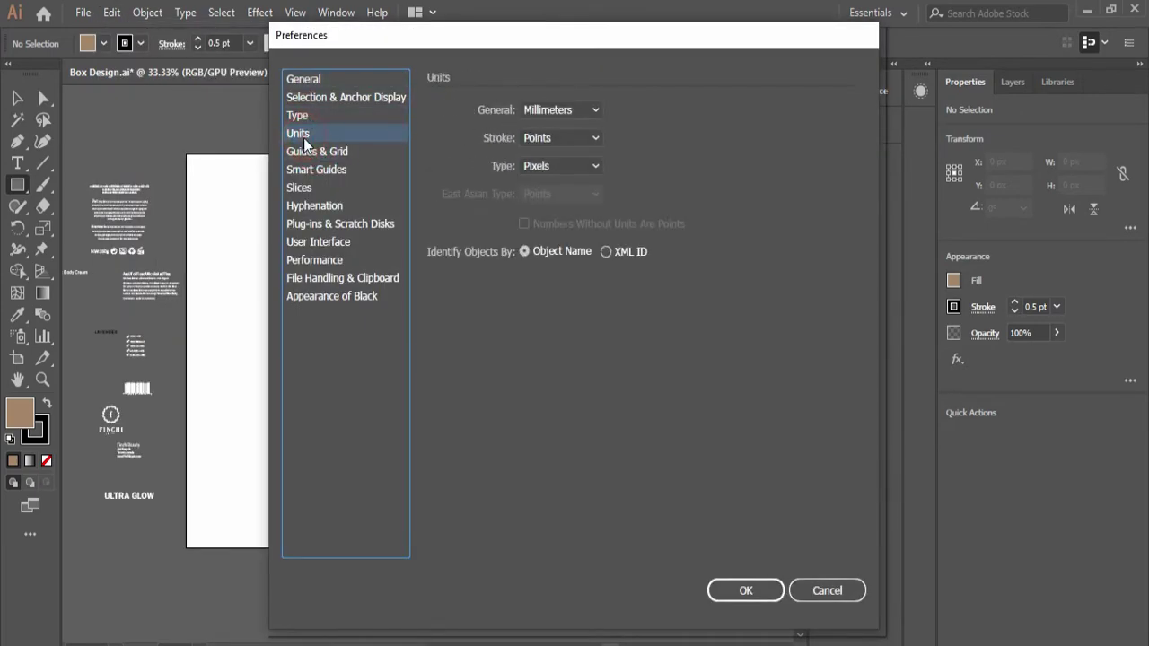
Step: Review the unit choices offered for the Stroke and General measurements
left_click(594, 138)
left_click(594, 139)
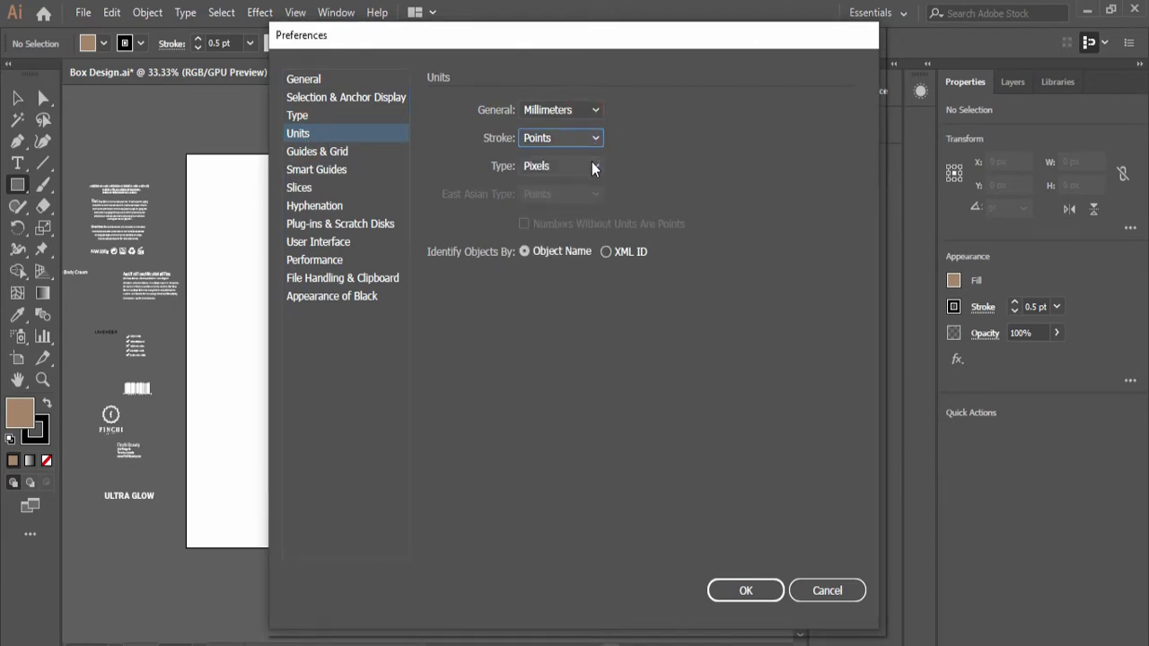
left_click(592, 162)
left_click(583, 136)
left_click(583, 137)
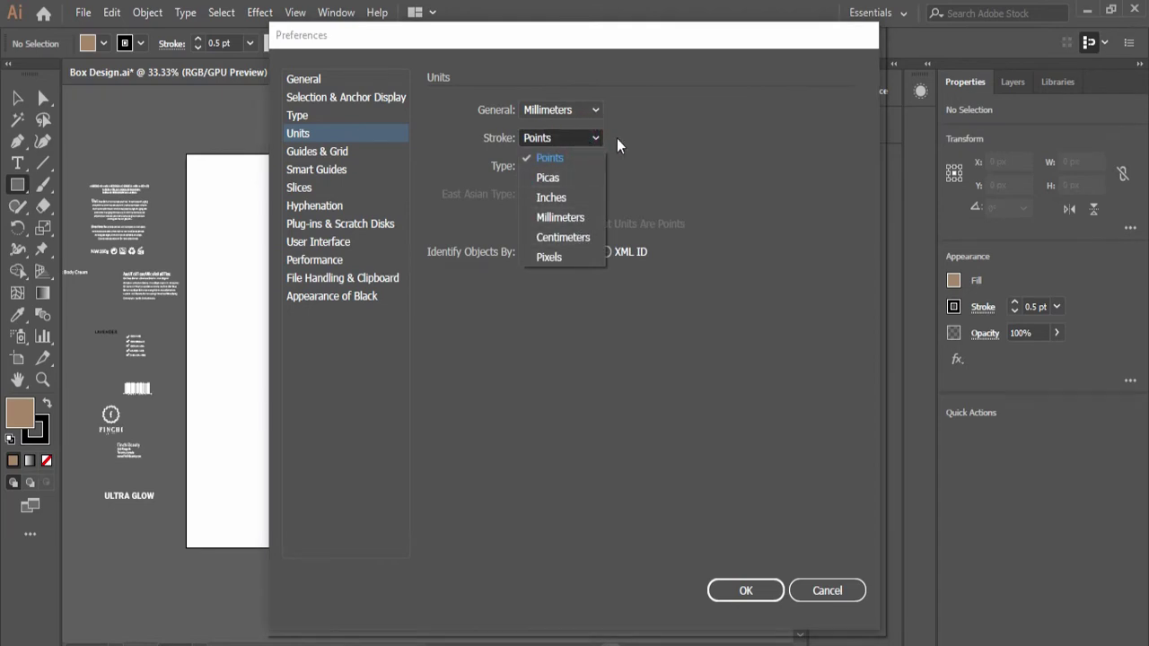
left_click(617, 139)
left_click(562, 115)
left_click(584, 112)
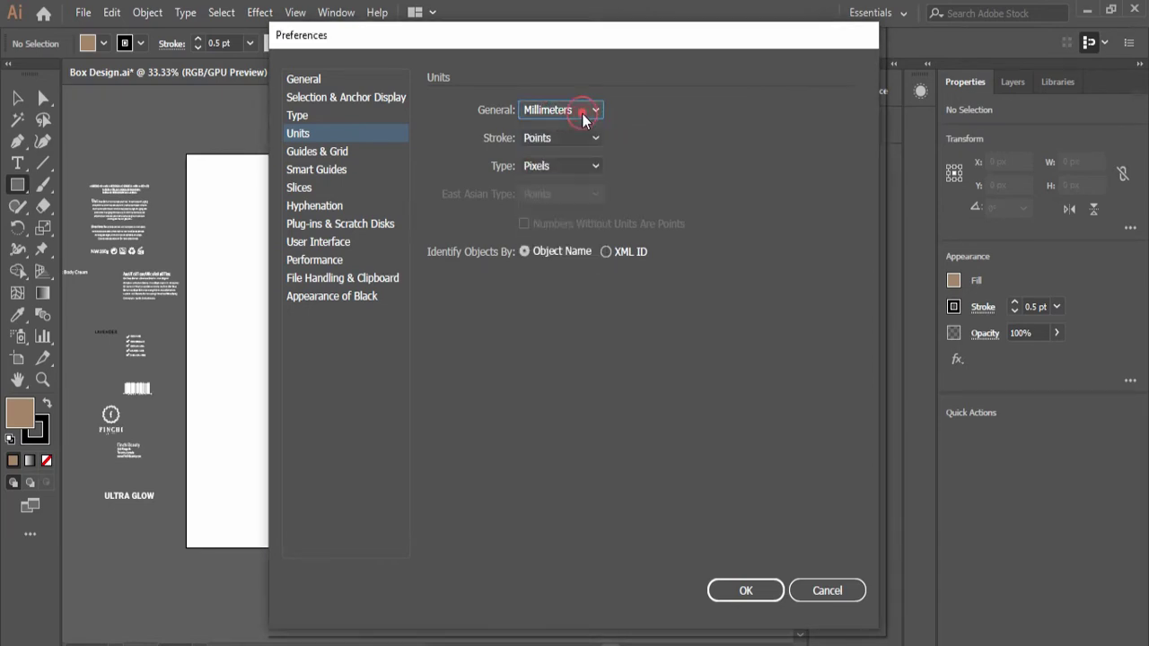
Step: Try Millimeters as the Type unit, restore it to Pixels, and accept the preferences with General in Millimeters
left_click(598, 173)
left_click(568, 227)
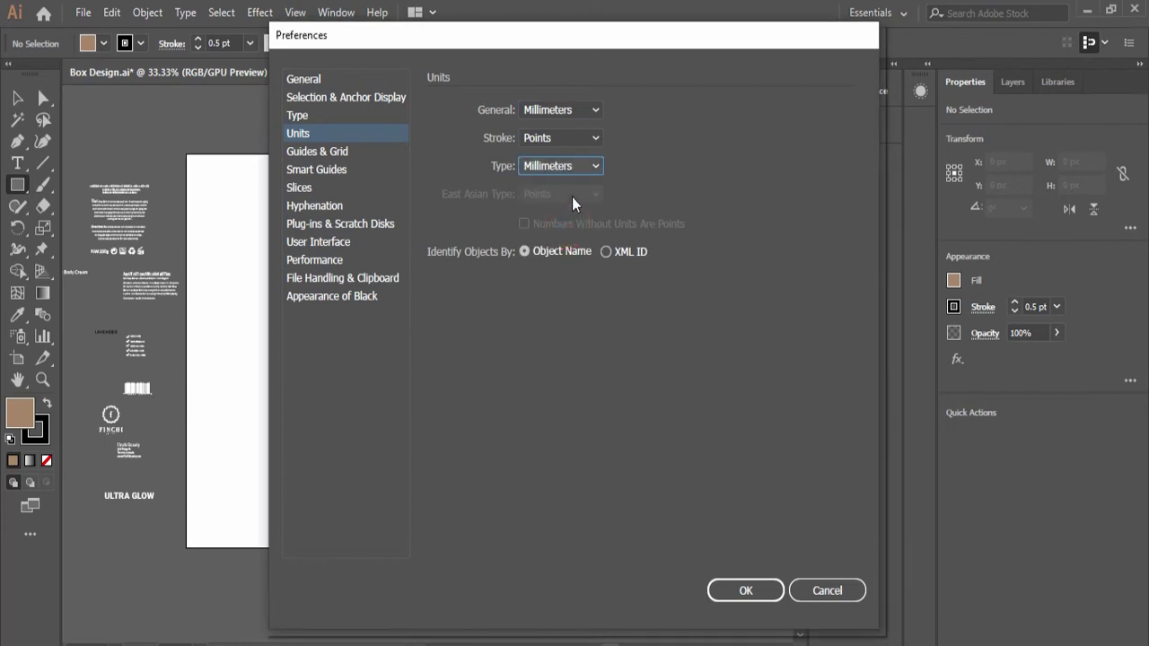
left_click(571, 171)
left_click(568, 241)
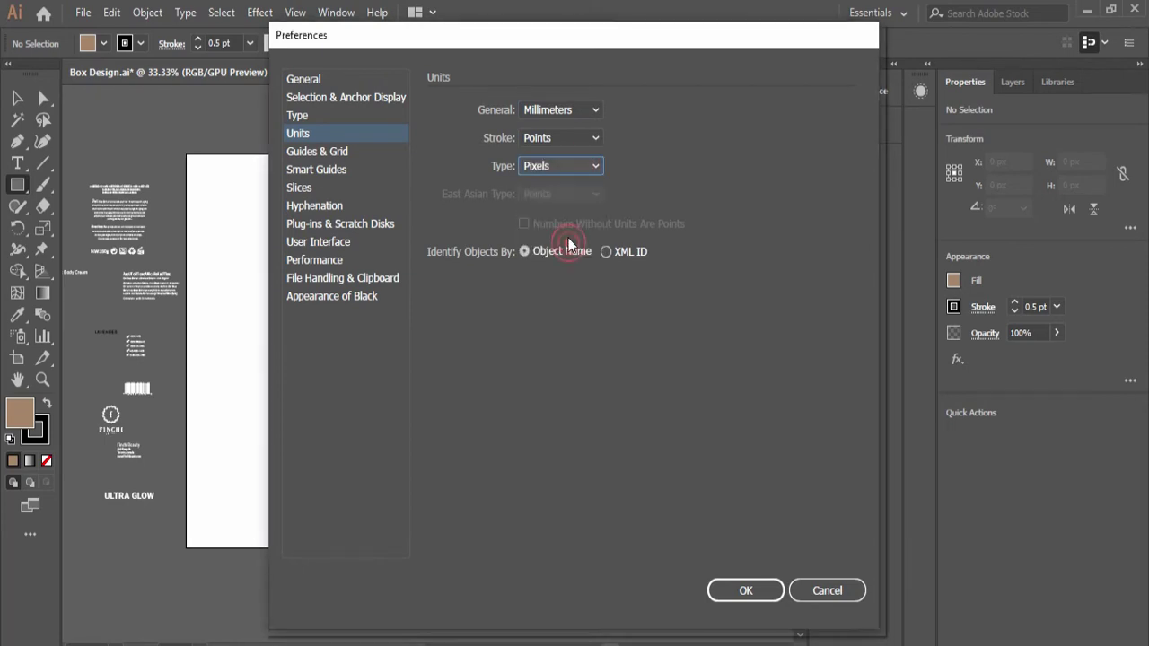
left_click(575, 115)
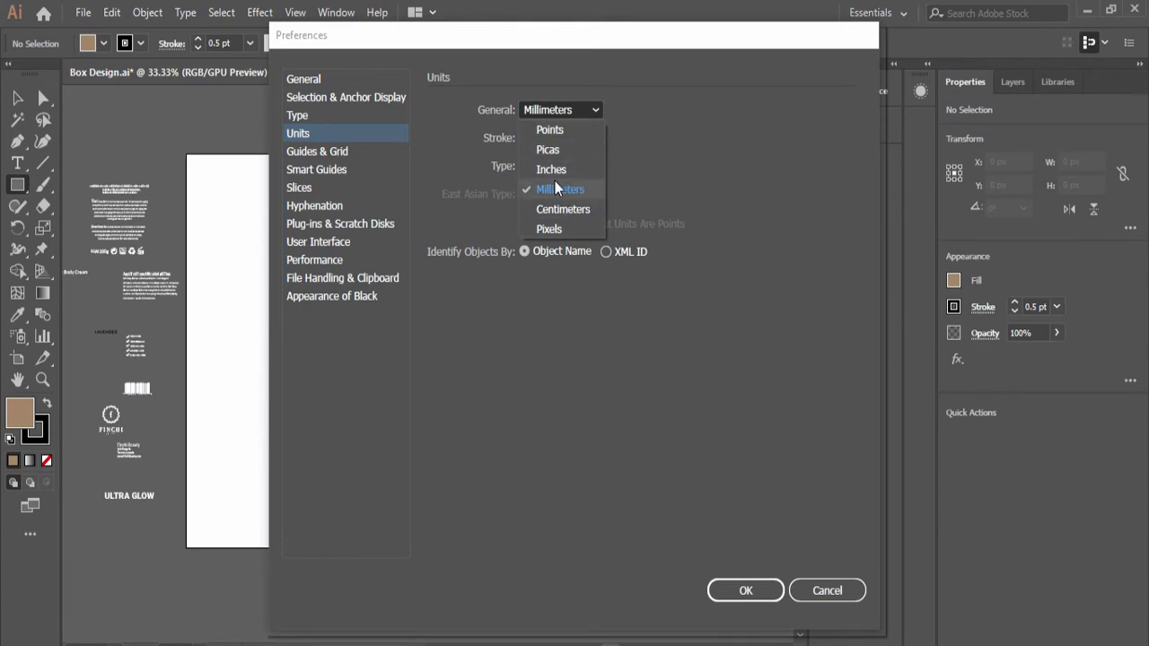
left_click(746, 584)
left_click(747, 585)
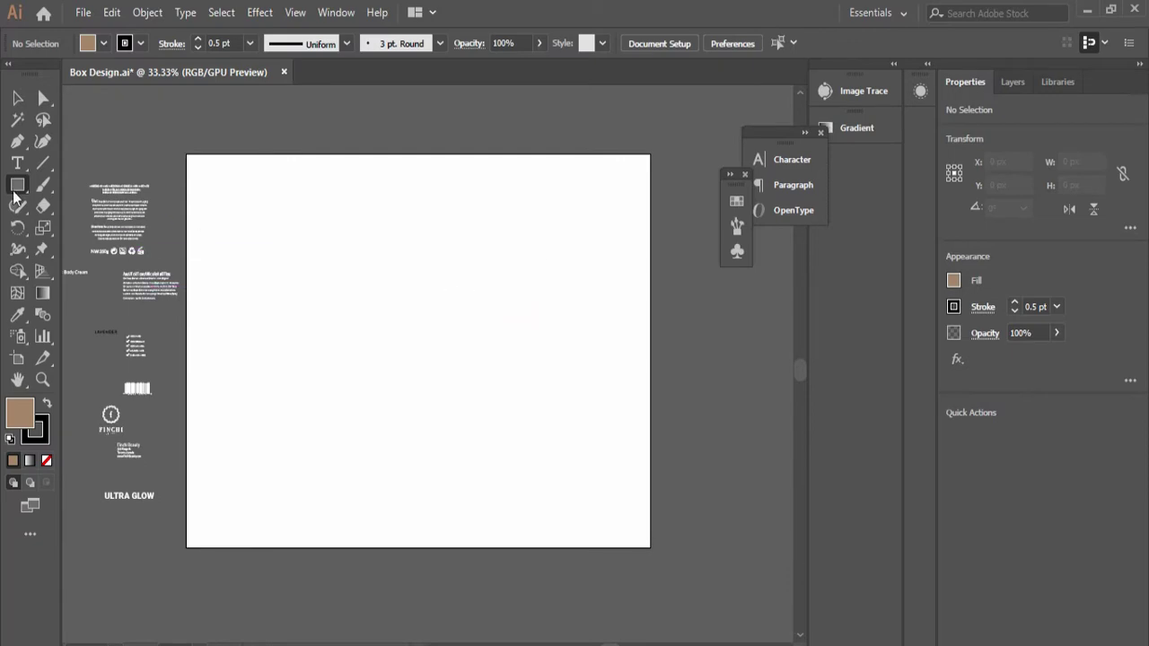
Step: Create a rectangle 71 px wide and 83 px high near the middle of the artboard
left_click(391, 299)
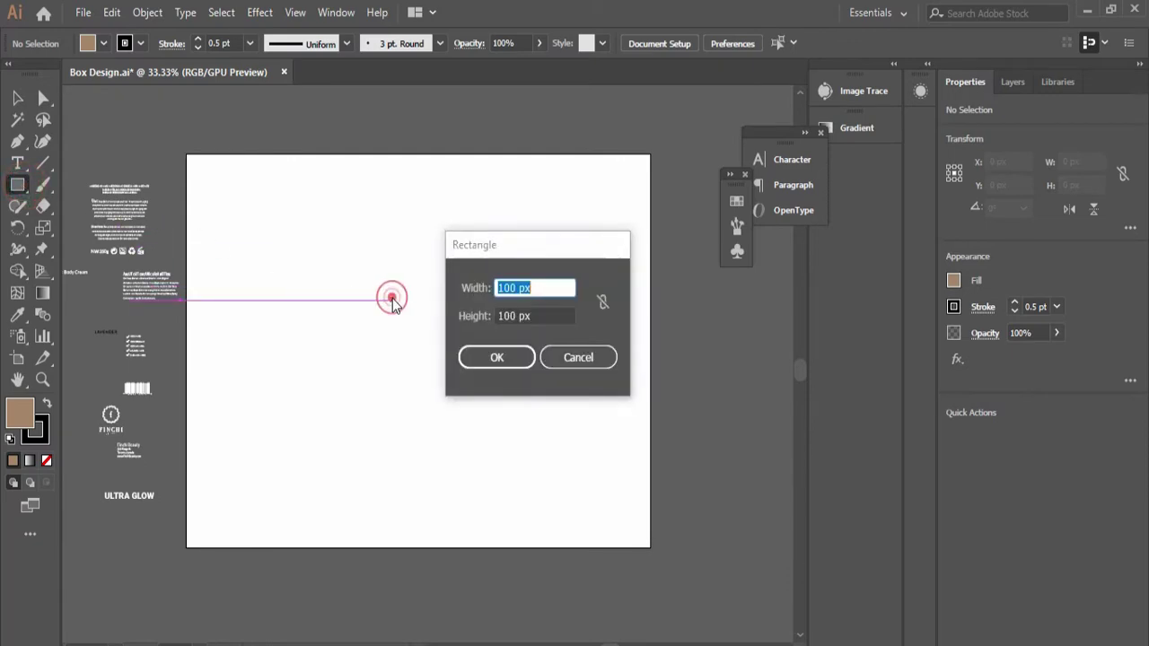
double_click(508, 287)
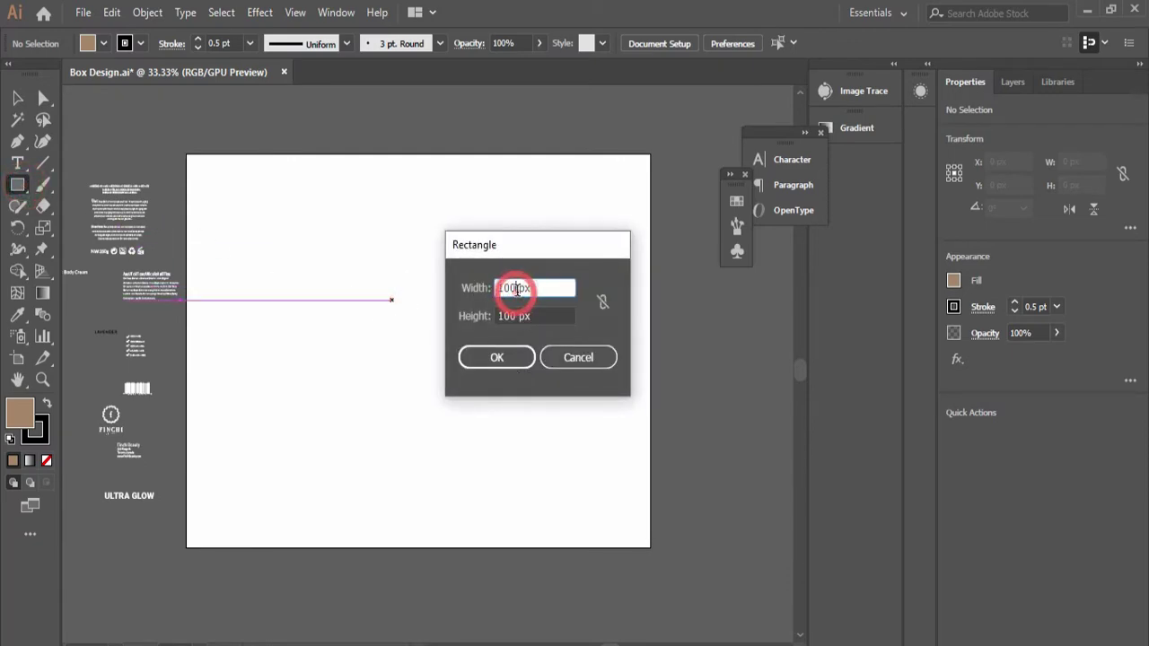
type("71")
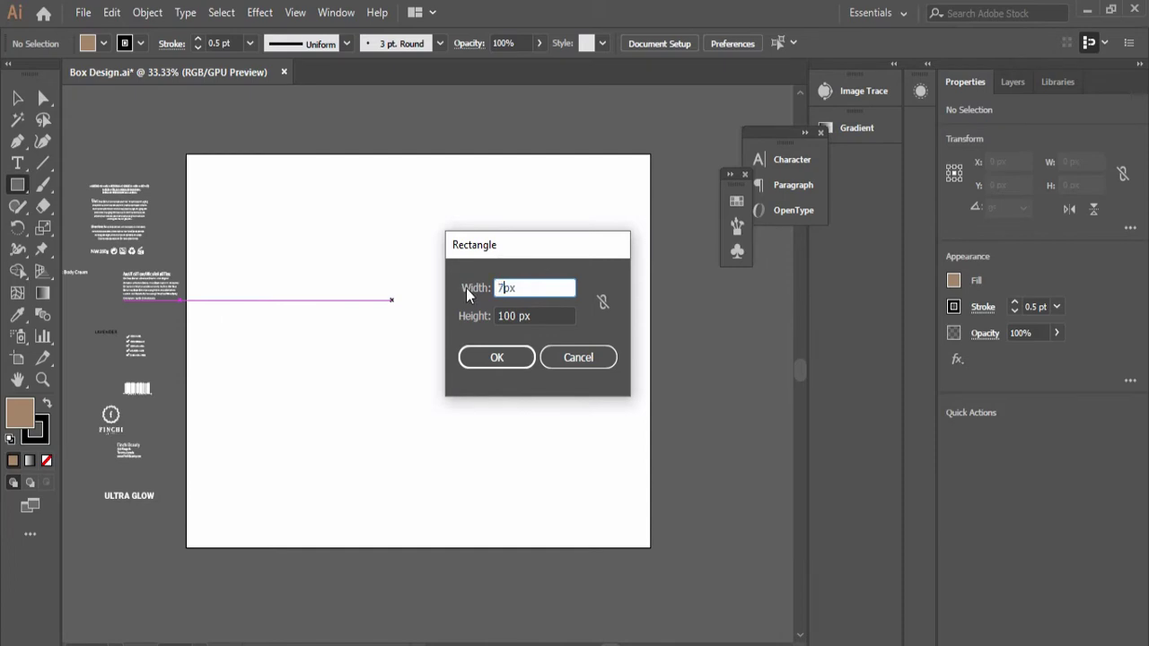
key("Tab")
double_click(506, 316)
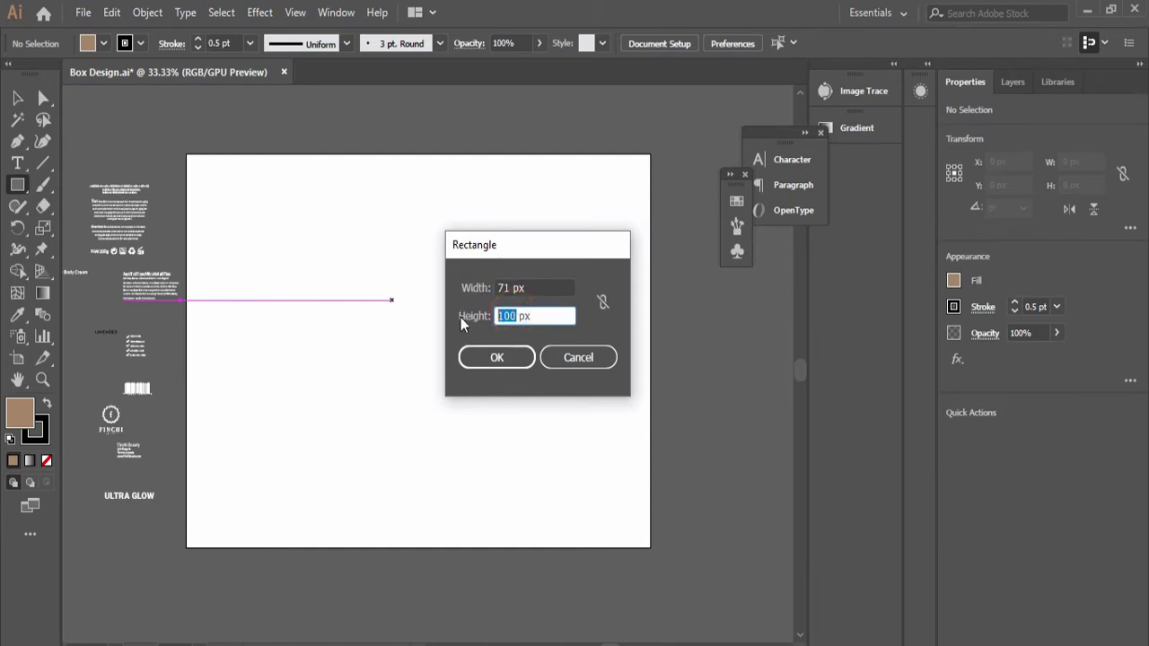
type("83")
left_click(508, 356)
left_click(510, 352)
left_click(578, 358)
Step: Delete the small brown rectangle from the artboard
left_click(18, 98)
left_click(368, 224)
left_click_drag(371, 278, 447, 349)
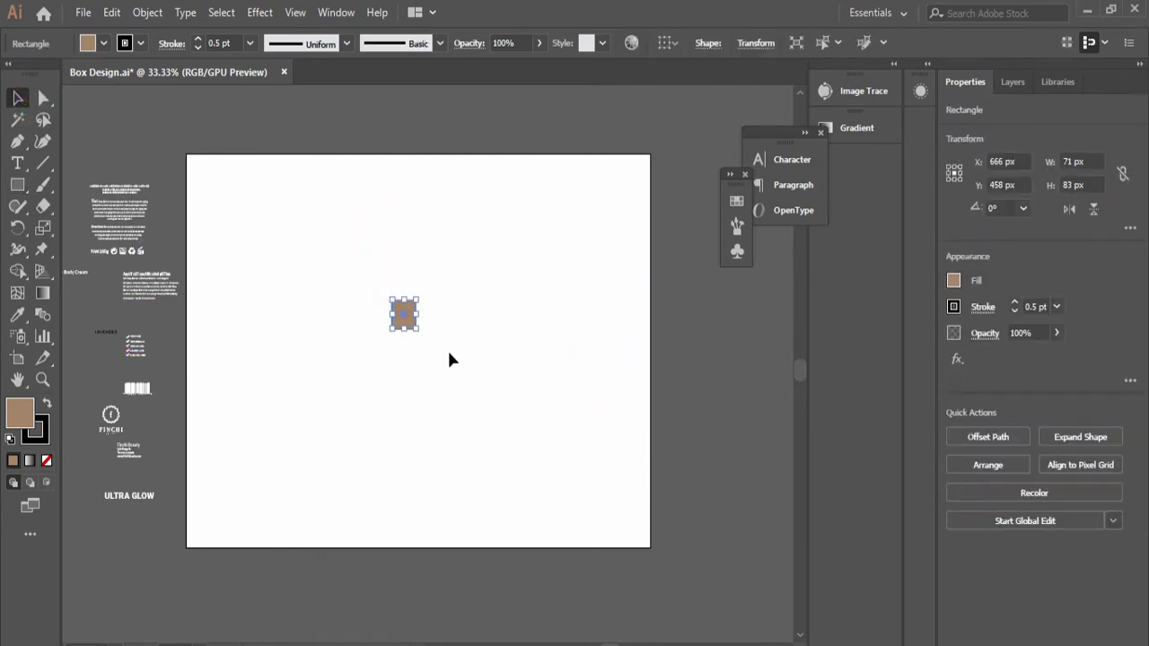
key("Delete")
Step: Create a rectangle 210 px wide and 230 px high in the lower middle of the artboard
left_click(22, 184)
left_click(421, 349)
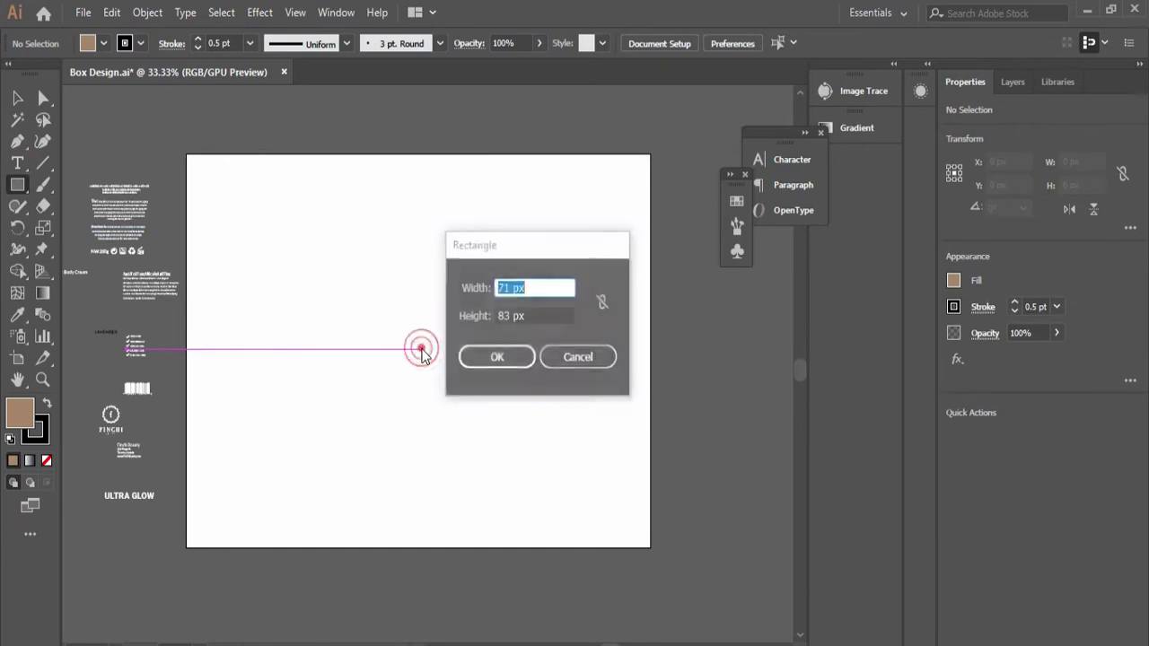
left_click(521, 286)
double_click(507, 287)
type("20")
key("BackSpace")
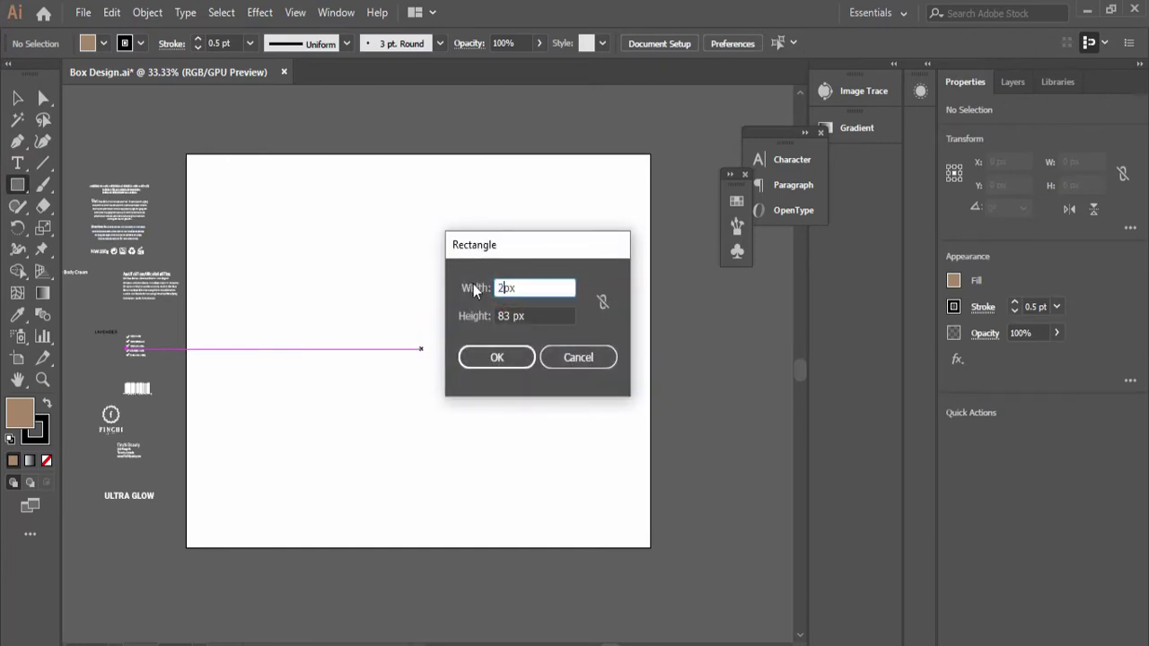
type("10")
double_click(506, 315)
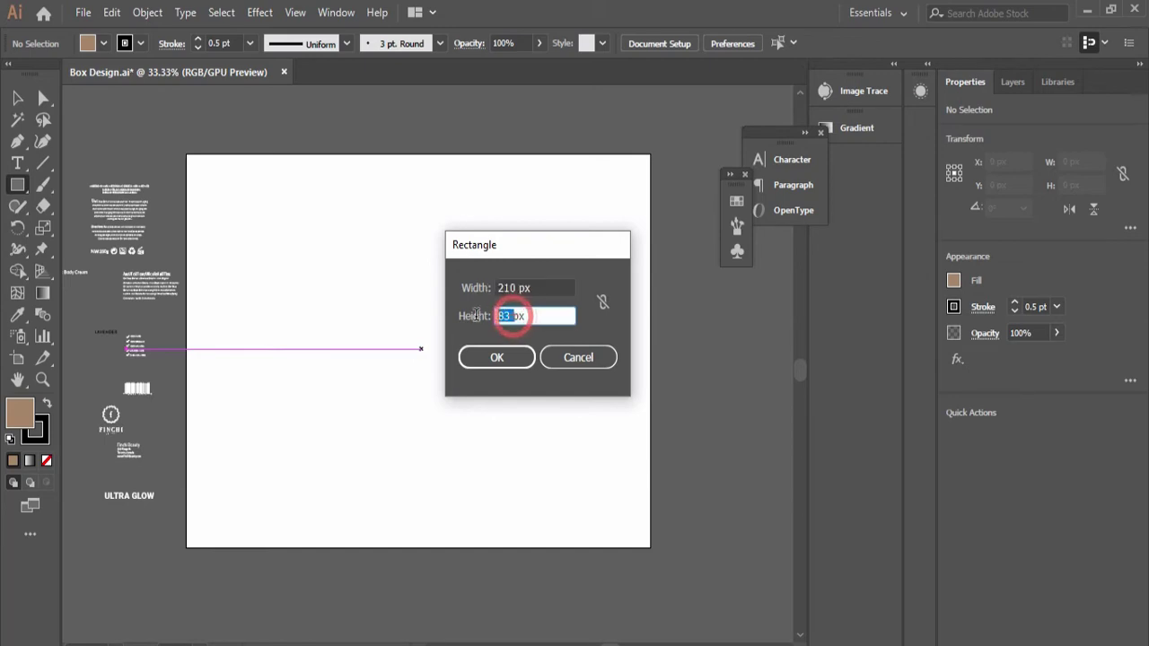
type("230")
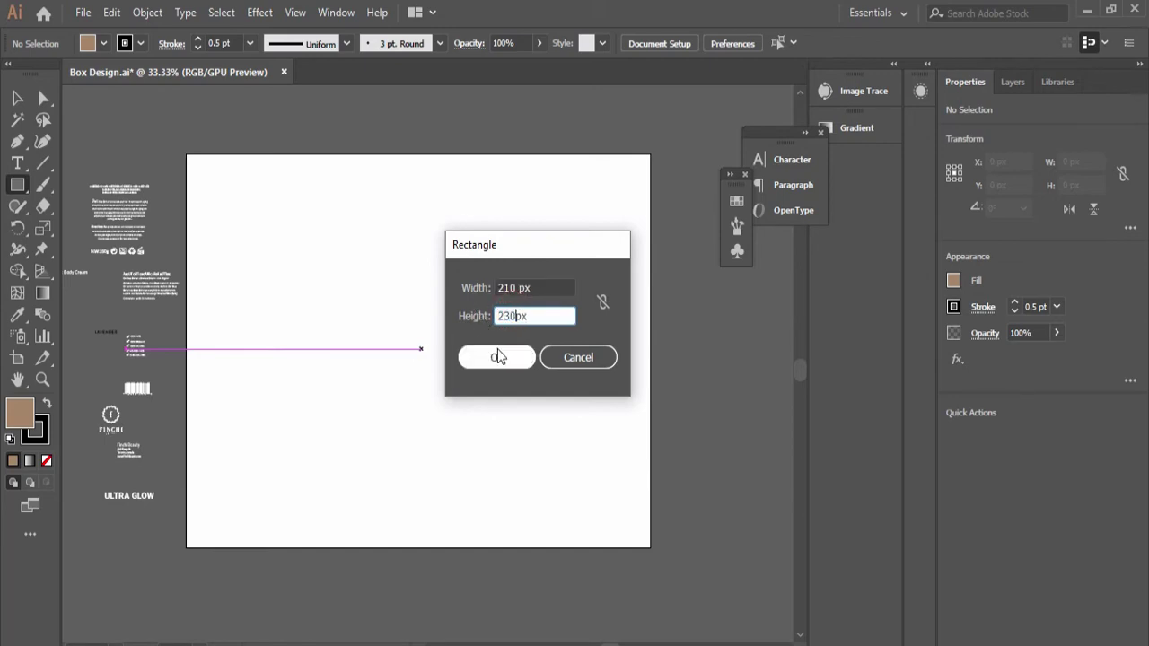
left_click(500, 358)
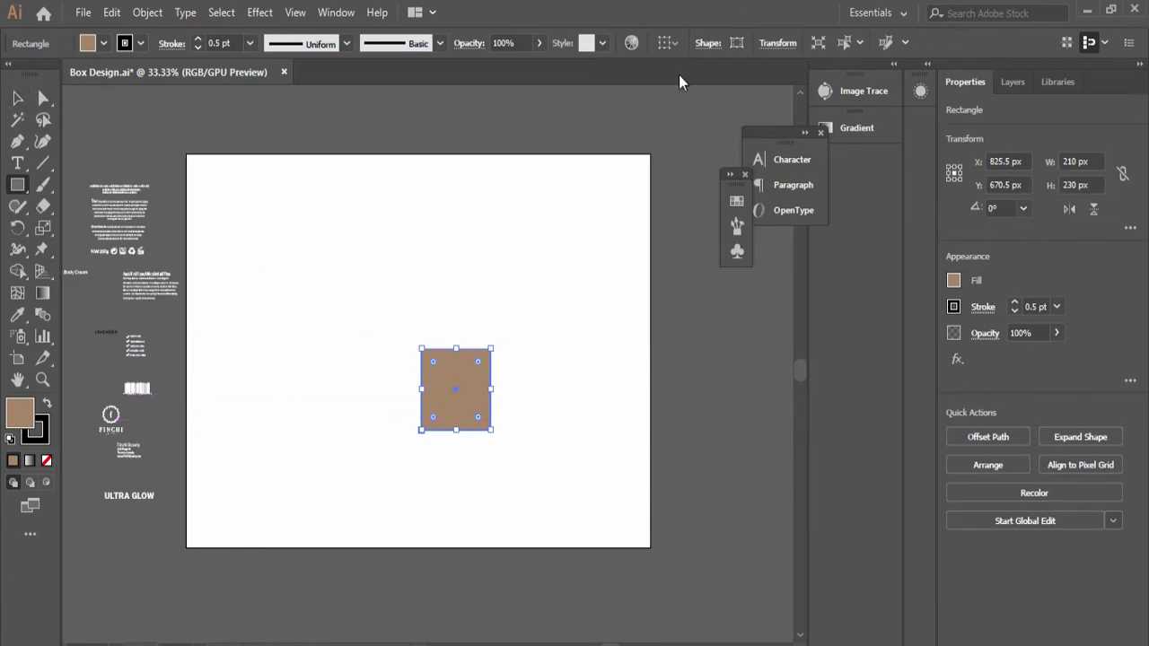
Step: Resize the rectangle to a width of 210 mm and a height of 230 mm
left_click(764, 41)
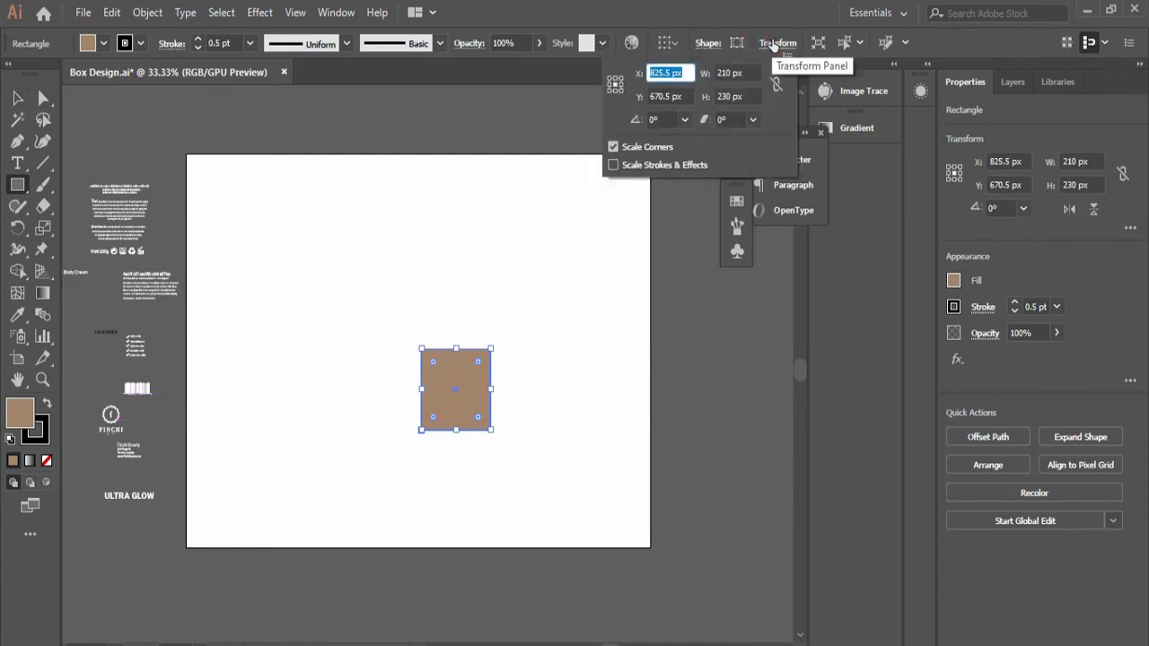
double_click(734, 73)
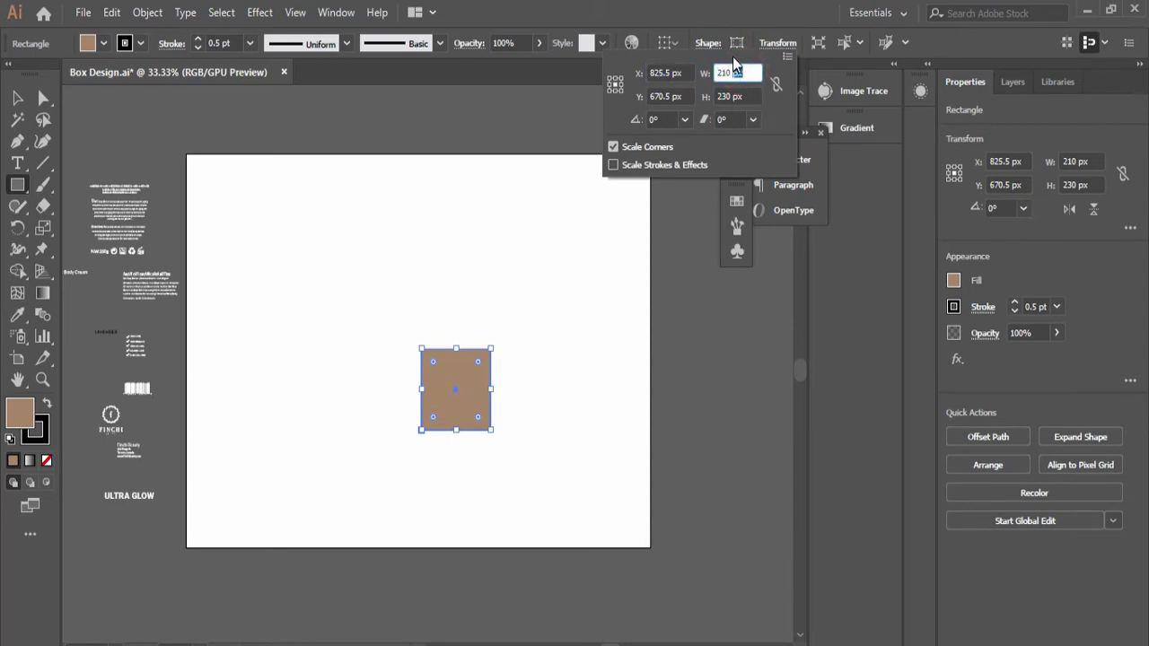
type("mm")
key("Tab")
key("BackSpace")
key("BackSpace")
type("mm")
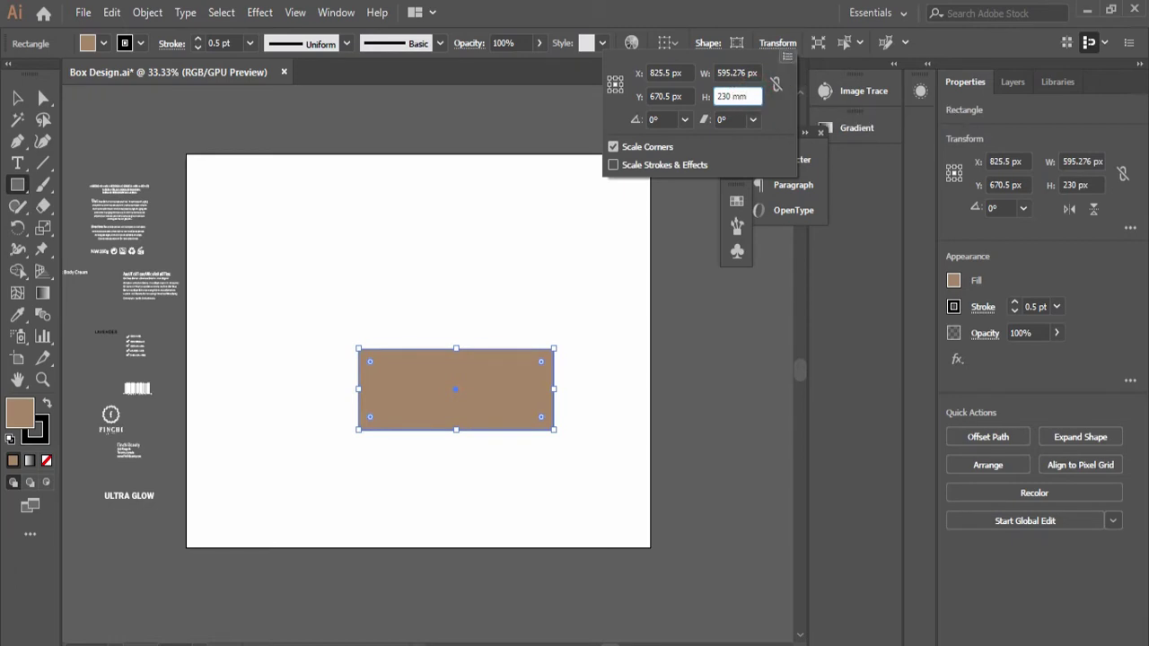
left_click(750, 73)
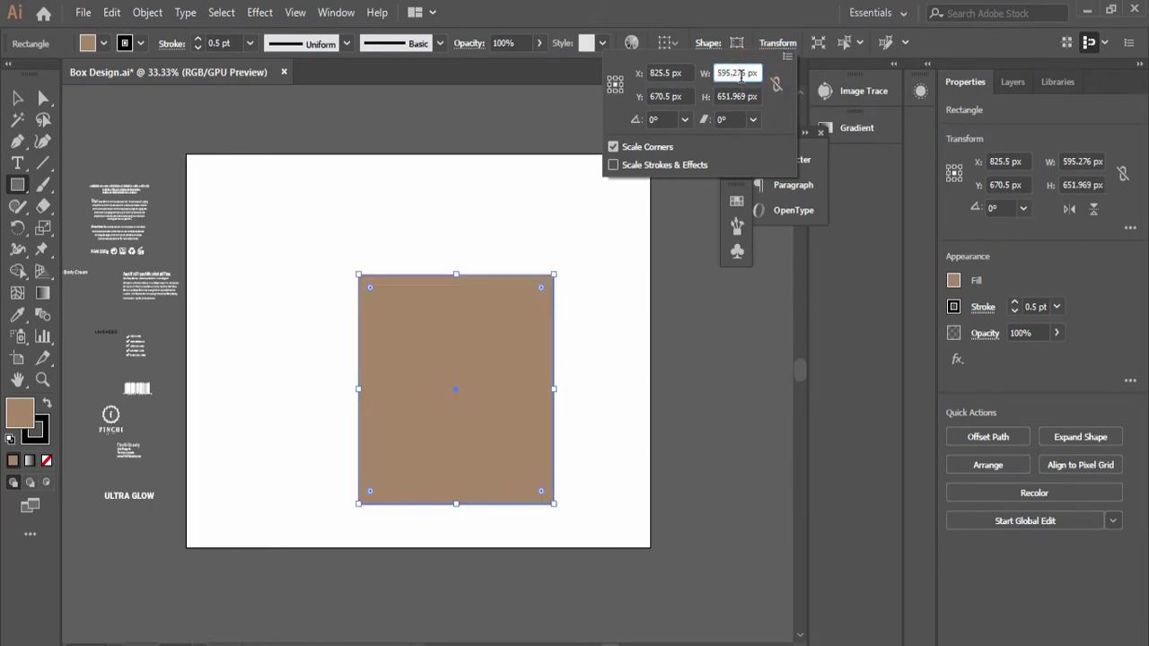
Step: Set the rectangle's width to 71 px and its height to 83 px
double_click(736, 73)
type("70")
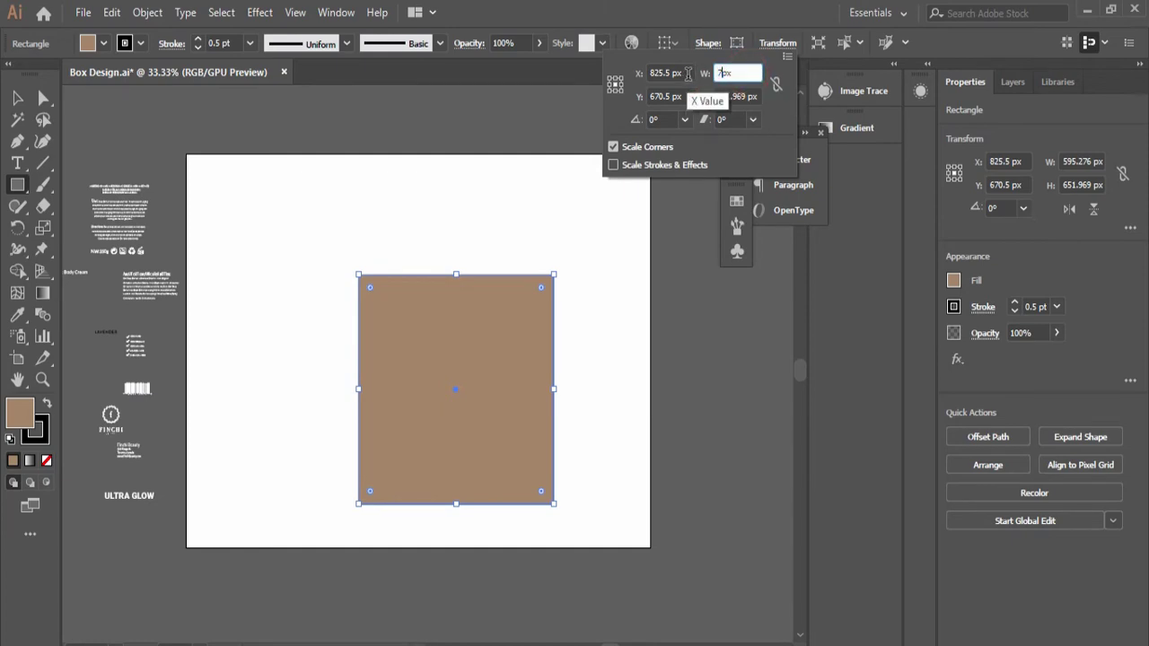
key("BackSpace")
type("1")
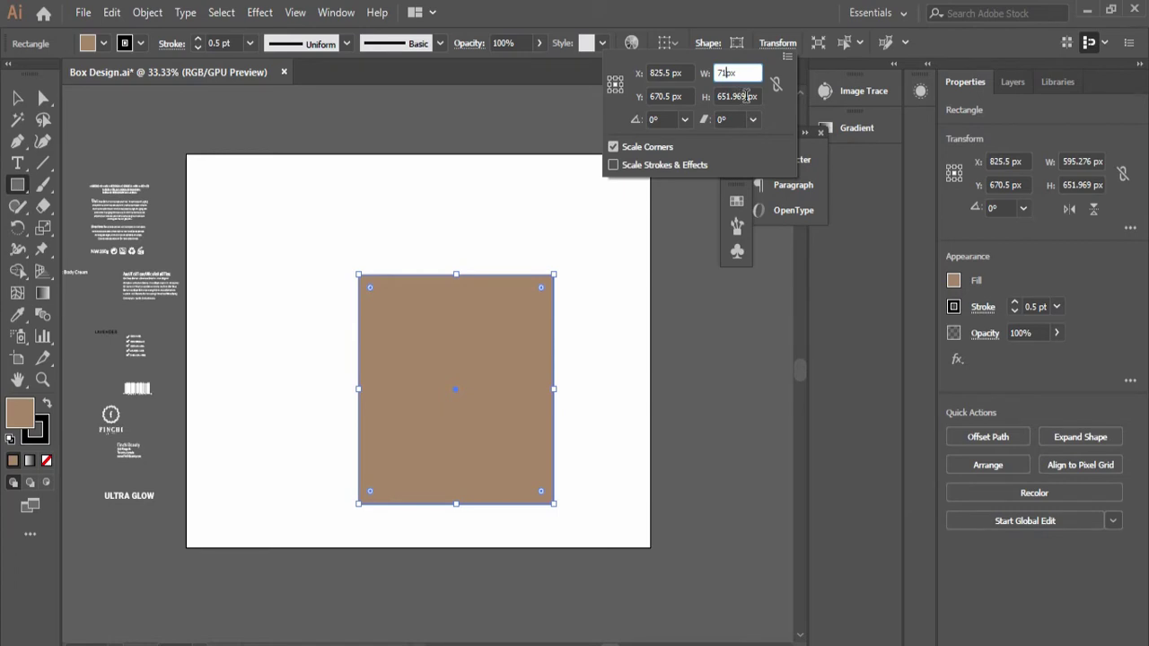
double_click(737, 97)
type("83")
Step: Change the rectangle's dimensions to millimetres, 71 mm wide and 83 mm high
double_click(729, 73)
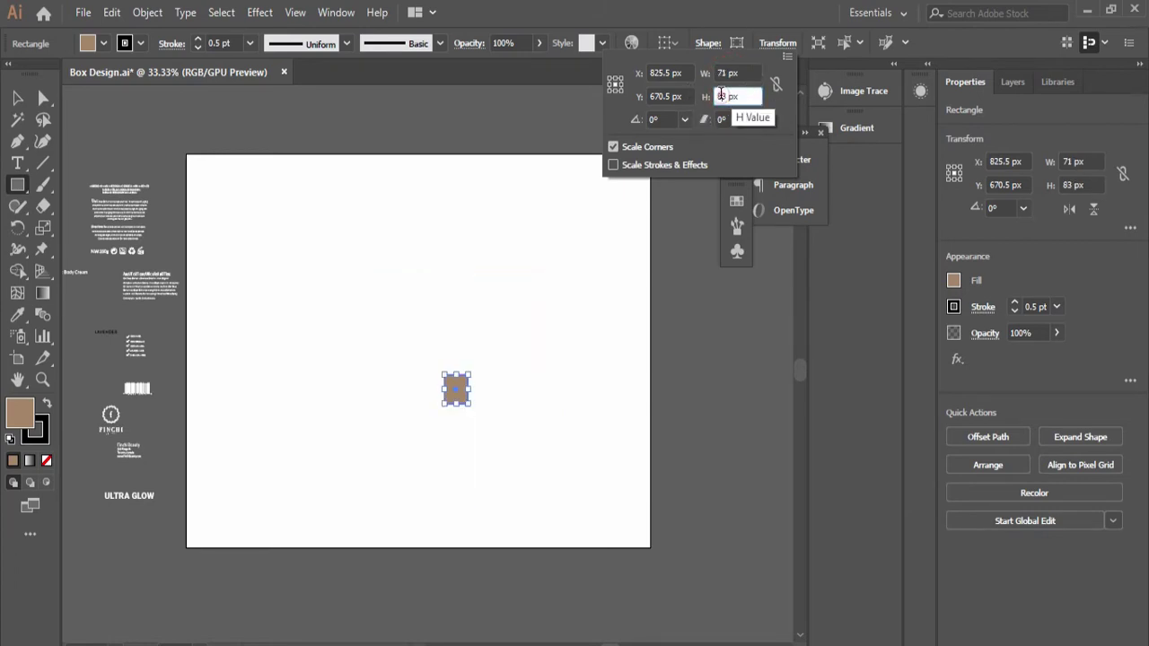
type("mm")
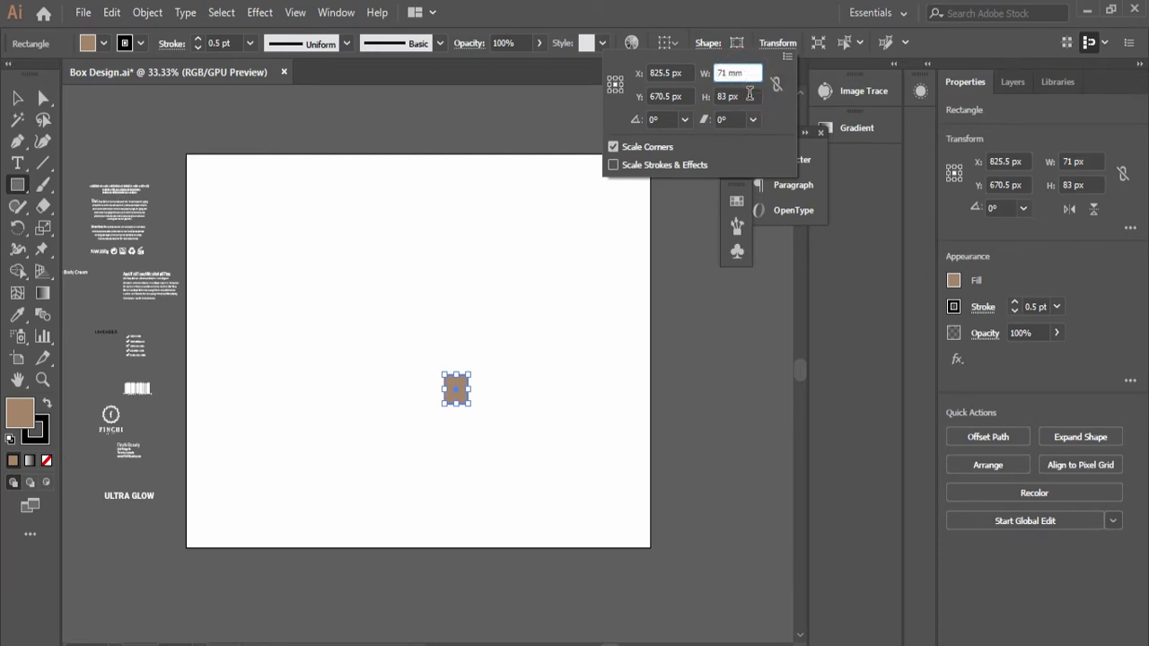
left_click(749, 95)
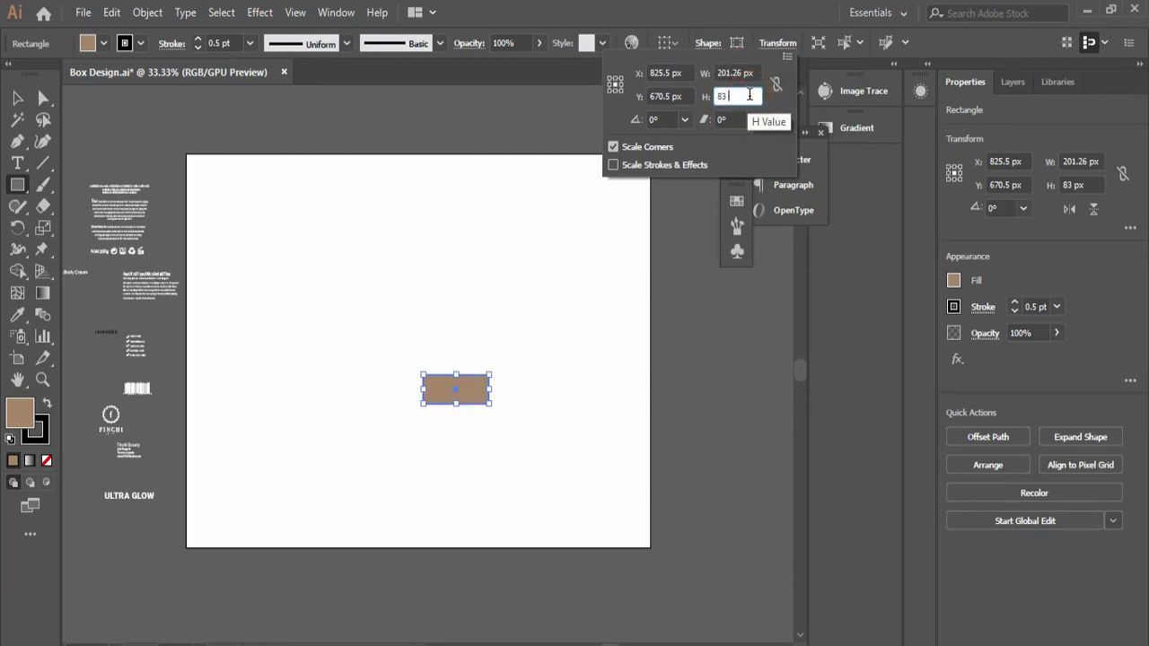
type("mm")
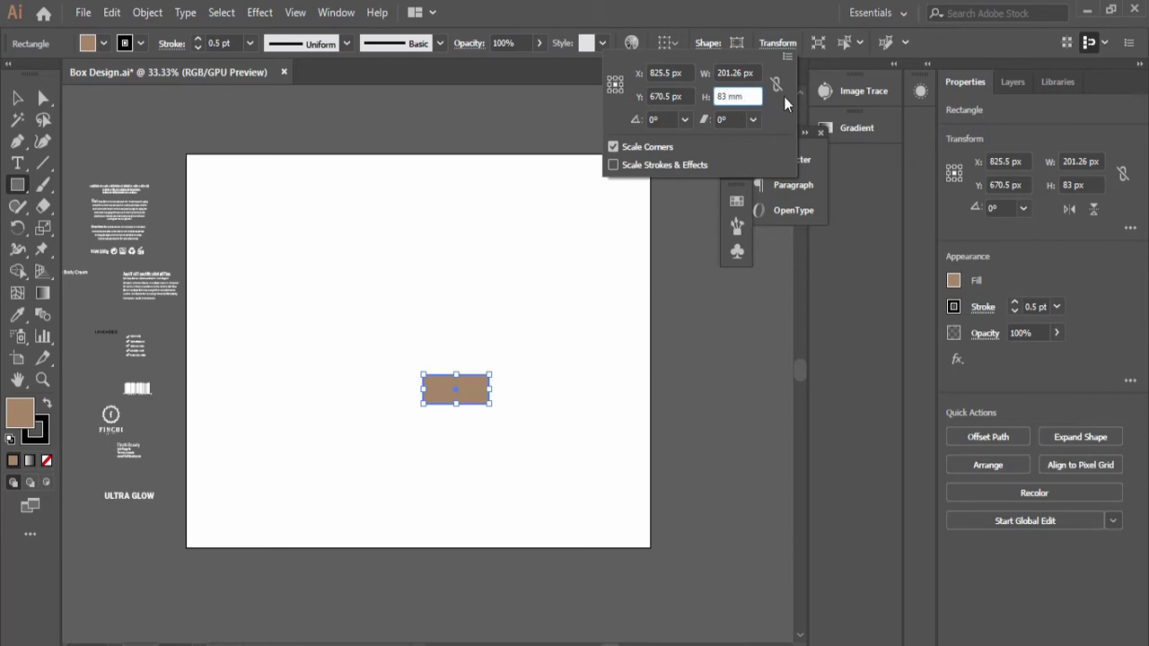
left_click(733, 73)
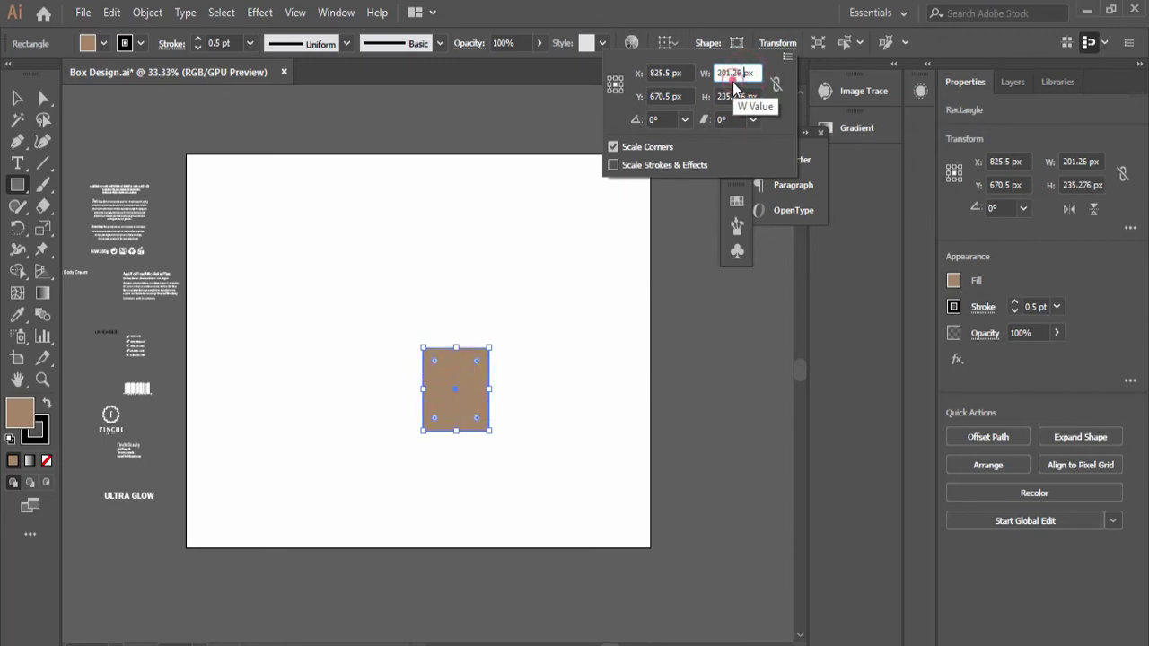
left_click(386, 290)
Step: Move the rectangle left and slightly up on the artboard, to about X 635.5 px and Y 612.5 px
left_click(19, 100)
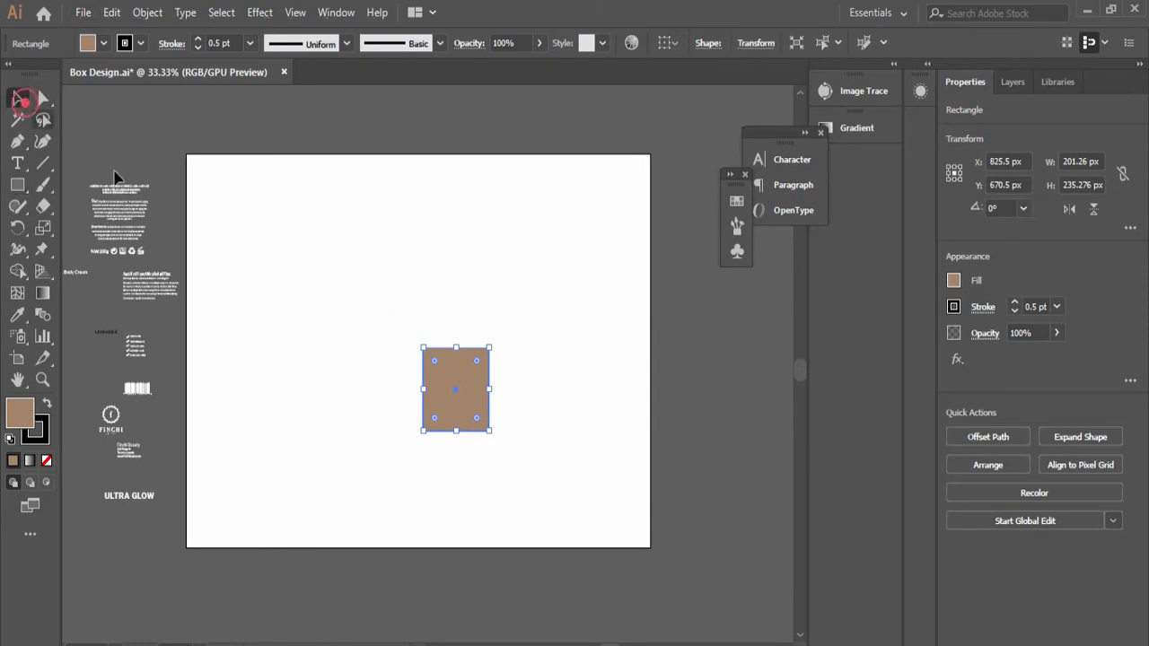
scroll(438, 306, "up", 2)
left_click_drag(634, 446, 496, 386)
scroll(497, 386, "down", 3)
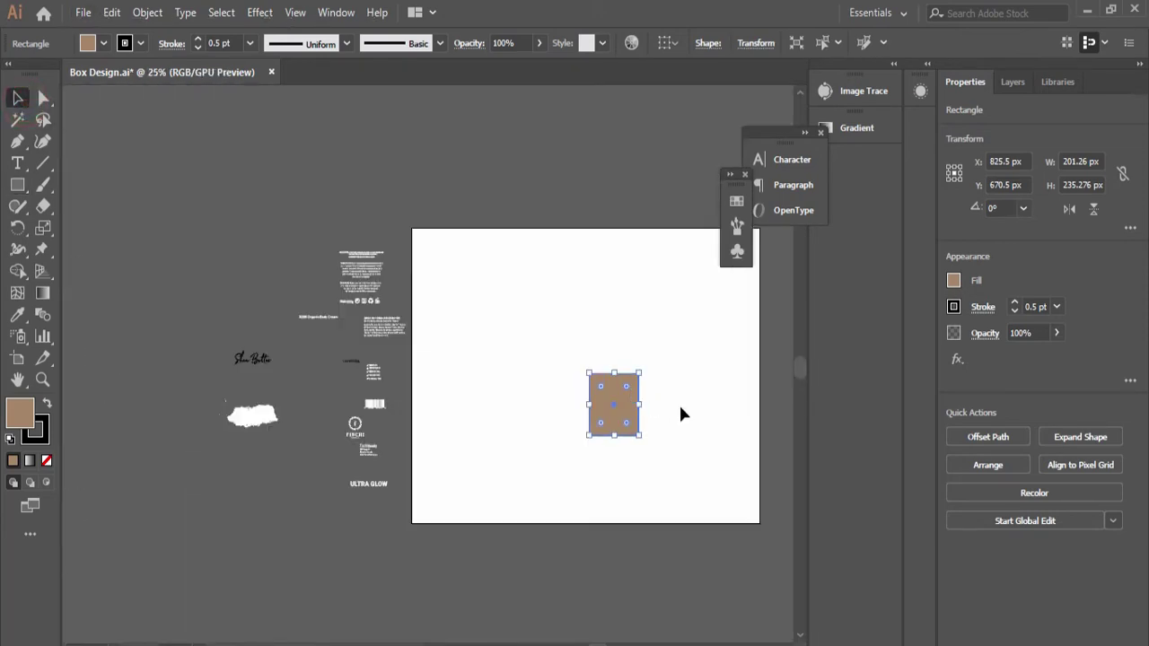
scroll(664, 405, "up", 2)
scroll(650, 406, "down", 1)
scroll(645, 404, "down", 1)
scroll(640, 398, "up", 1)
left_click_drag(645, 408, 658, 445)
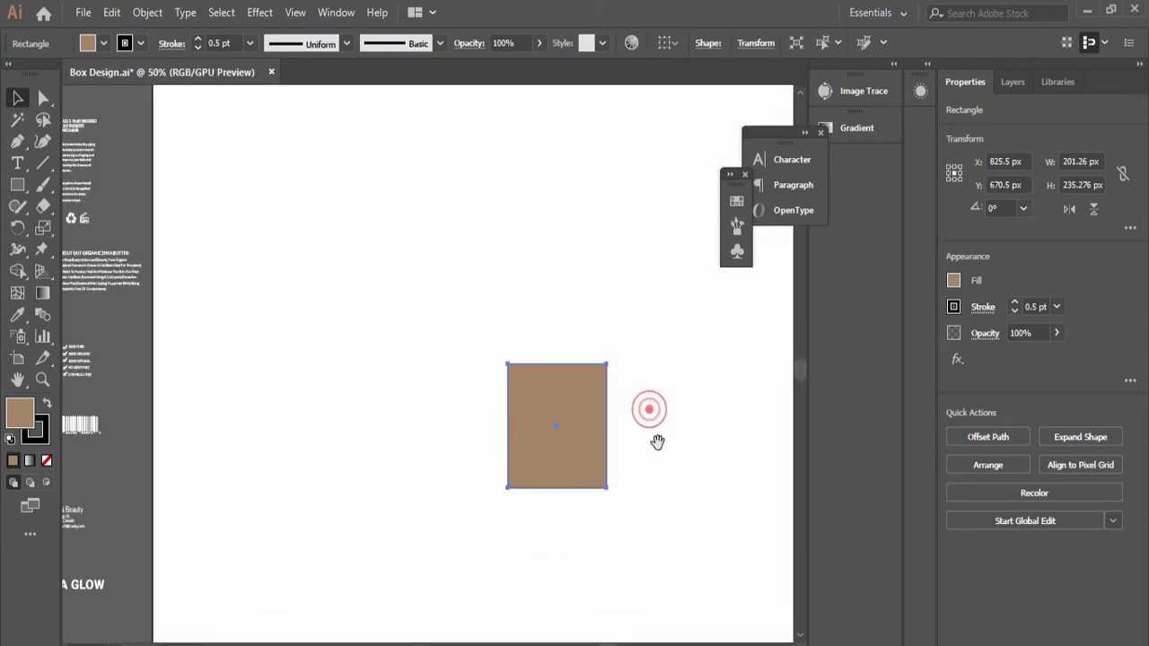
left_click_drag(585, 410, 492, 388)
left_click(616, 380)
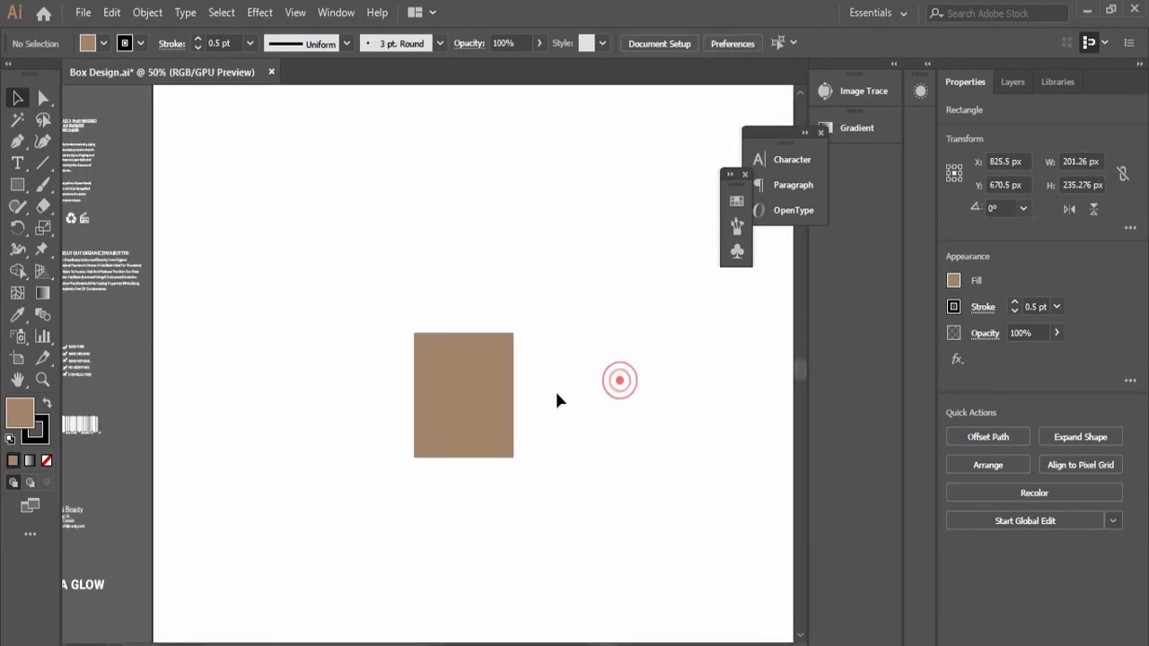
Step: Check the rectangle's width and height in its transform values
left_click(475, 403)
left_click(492, 396)
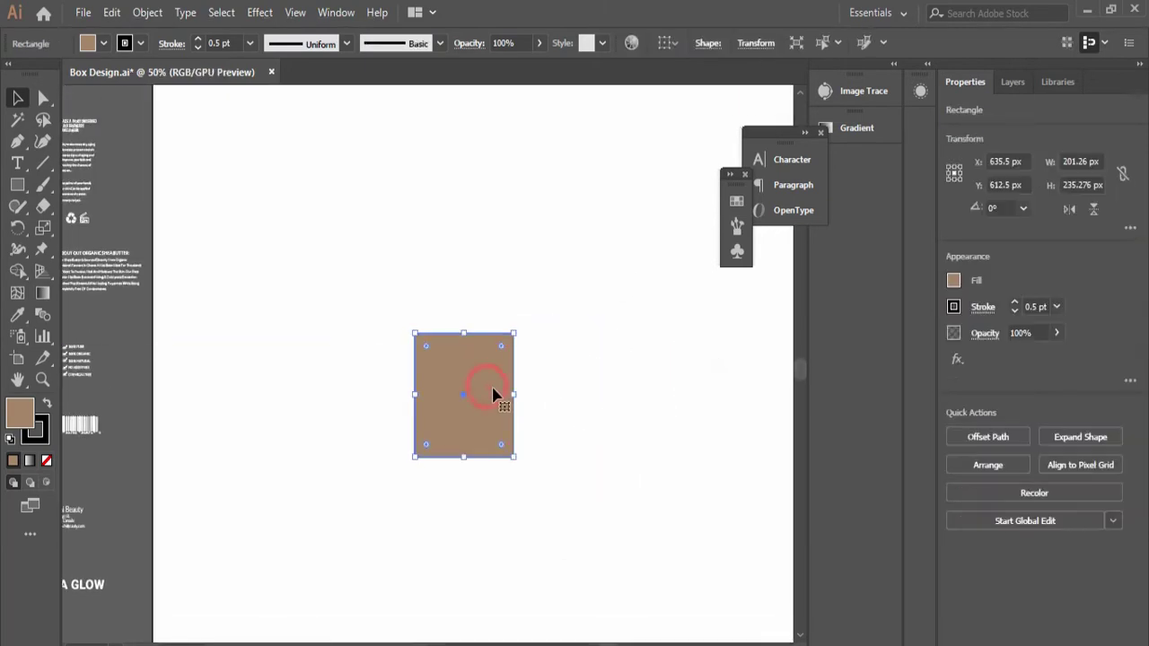
left_click(756, 43)
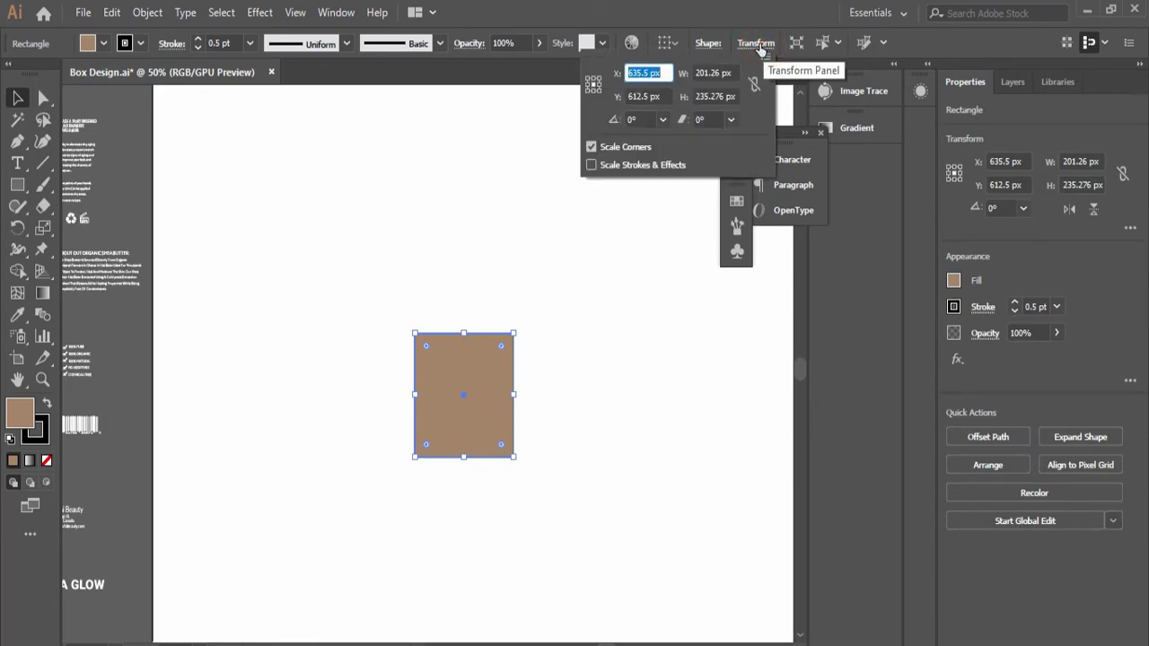
double_click(713, 73)
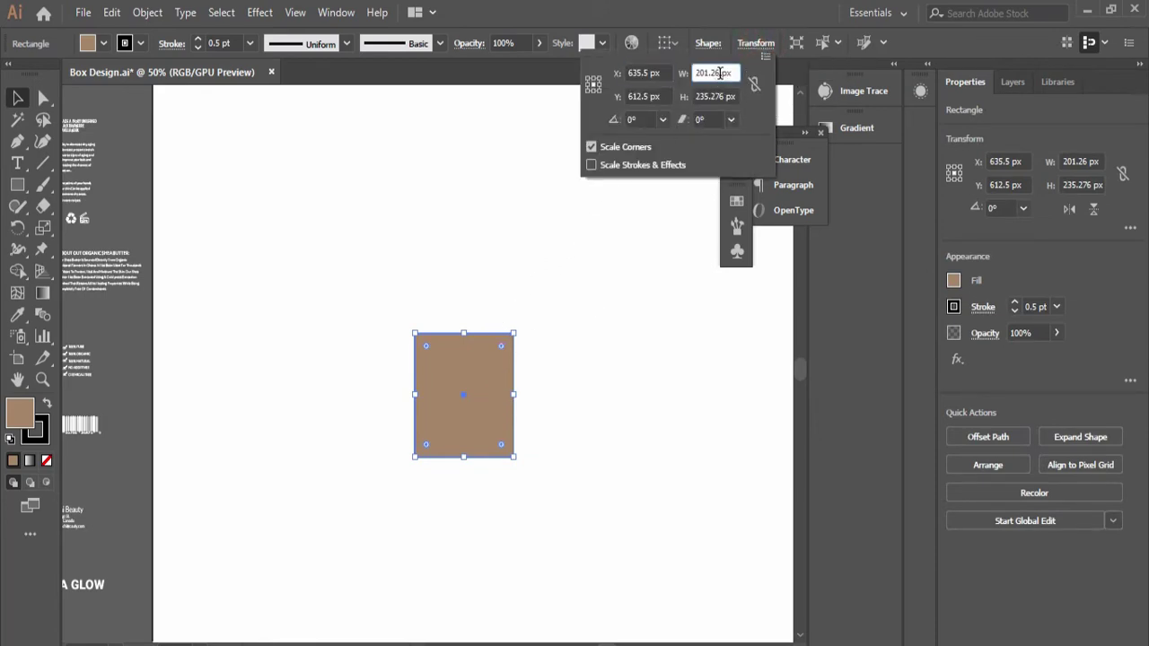
left_click(646, 304)
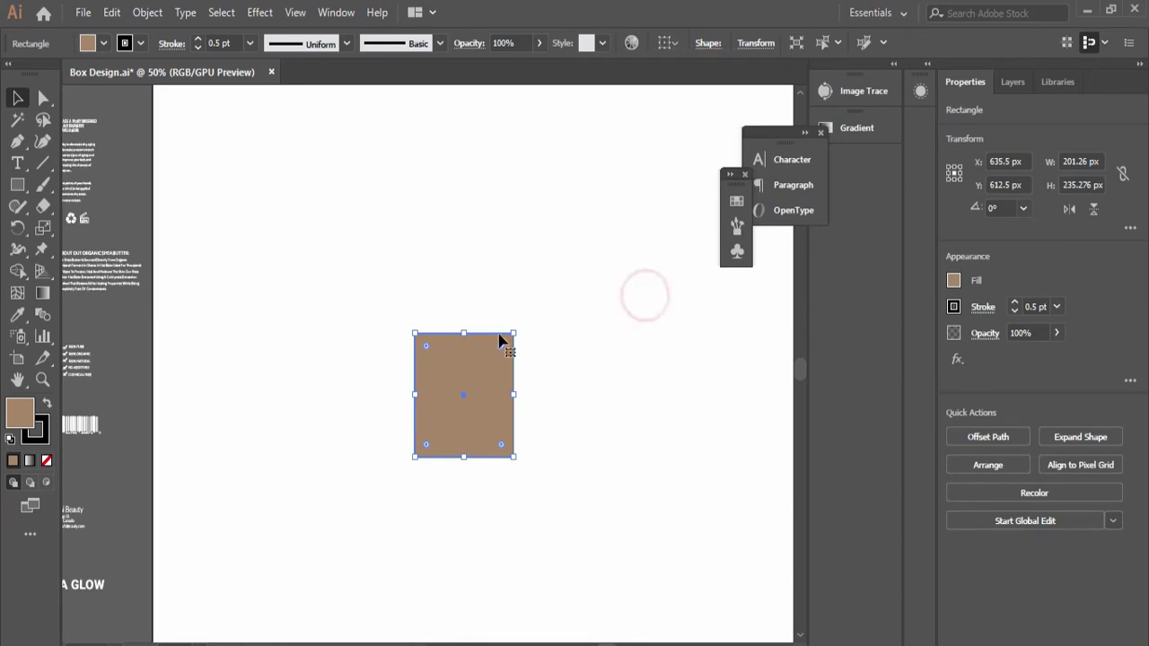
left_click(580, 226)
Step: Set the rectangle's stroke weight to 1 pt
left_click_drag(682, 359, 603, 357)
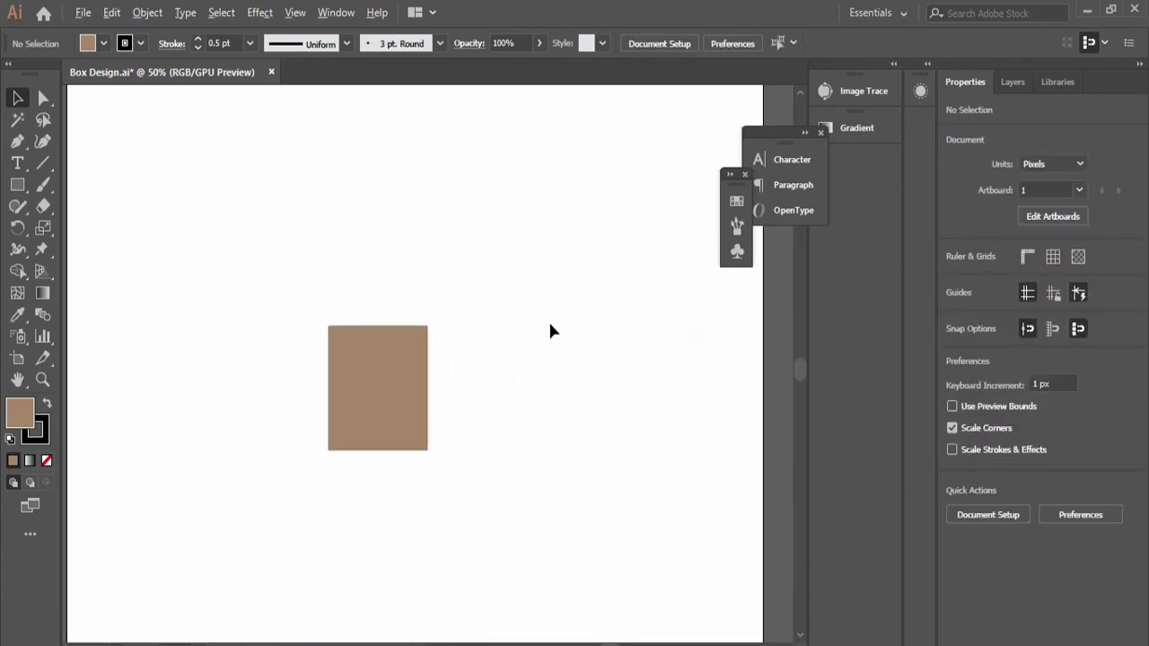
scroll(550, 320, "down", 1)
left_click(452, 344)
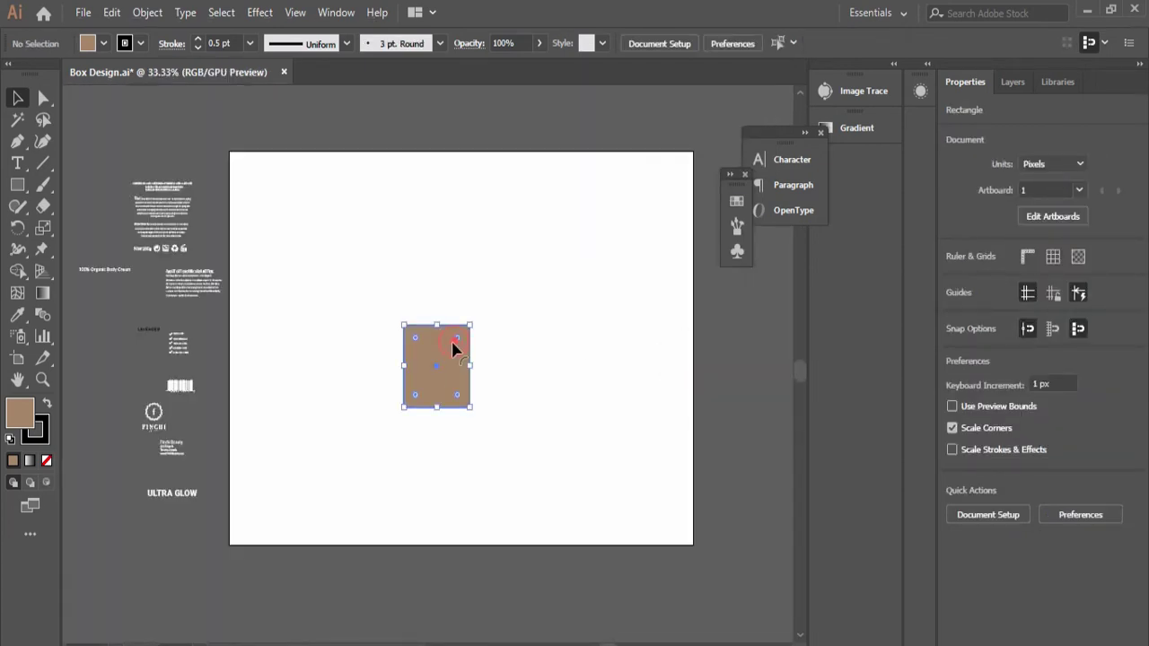
left_click(85, 45)
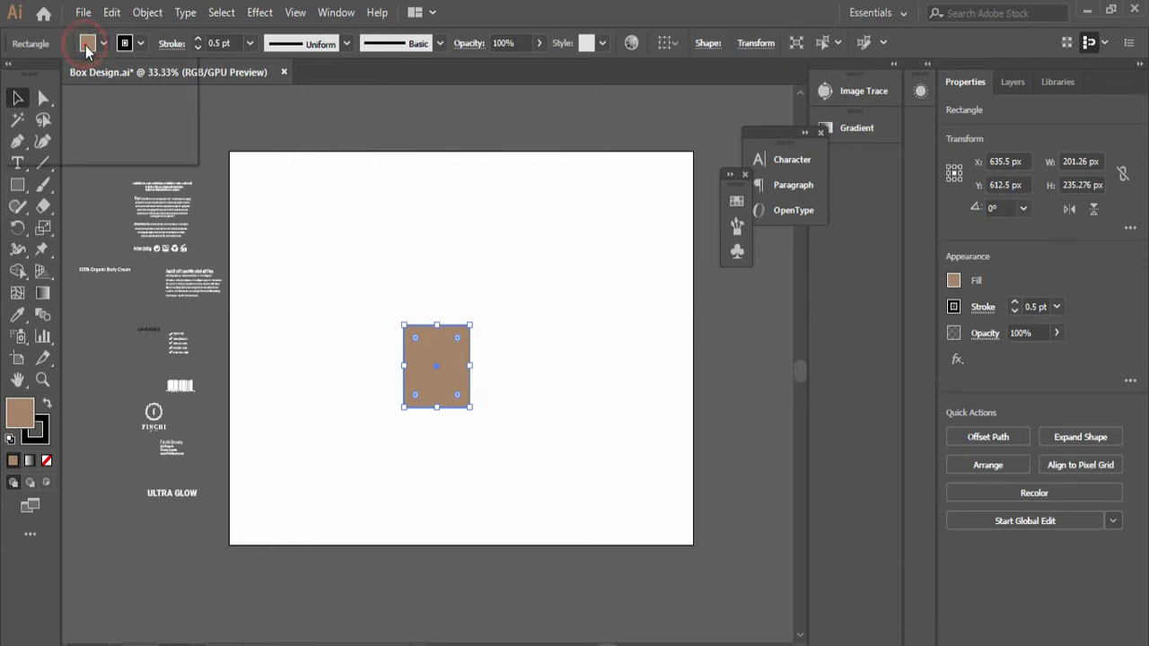
left_click(139, 45)
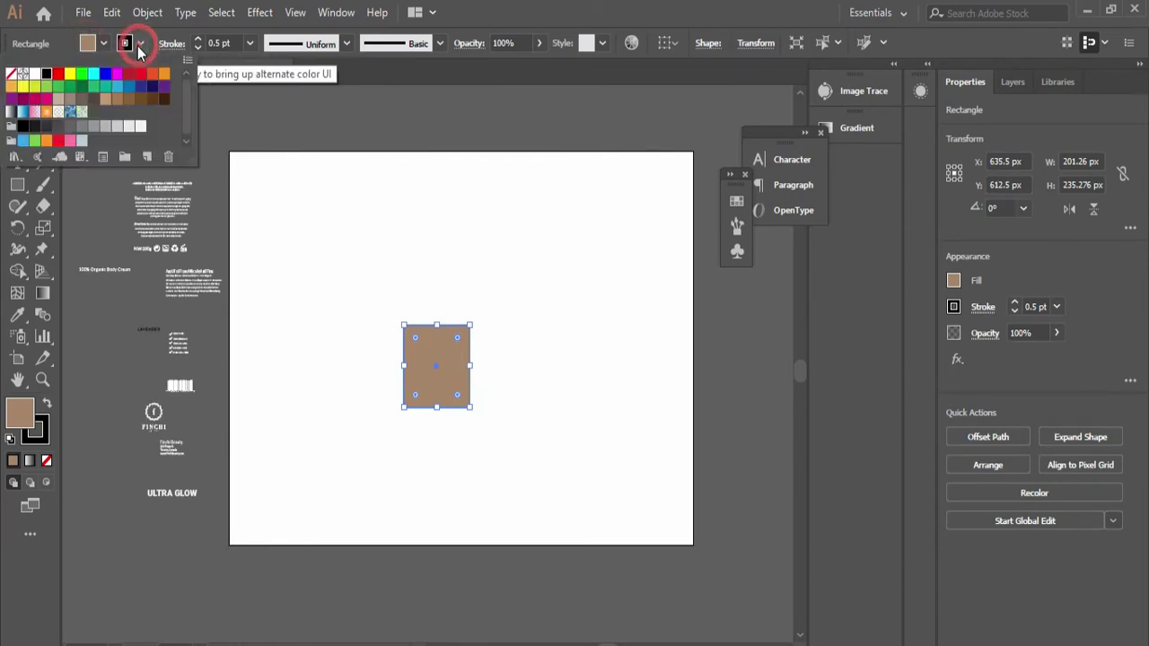
left_click(198, 44)
left_click(198, 41)
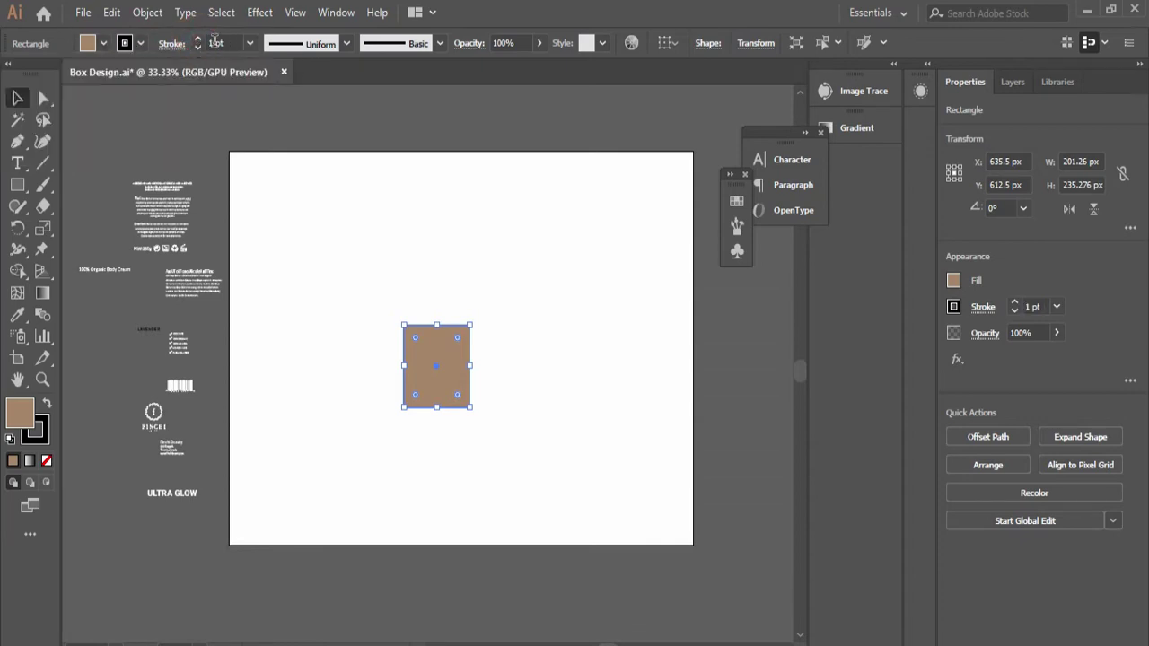
left_click(360, 213)
scroll(538, 386, "up", 1)
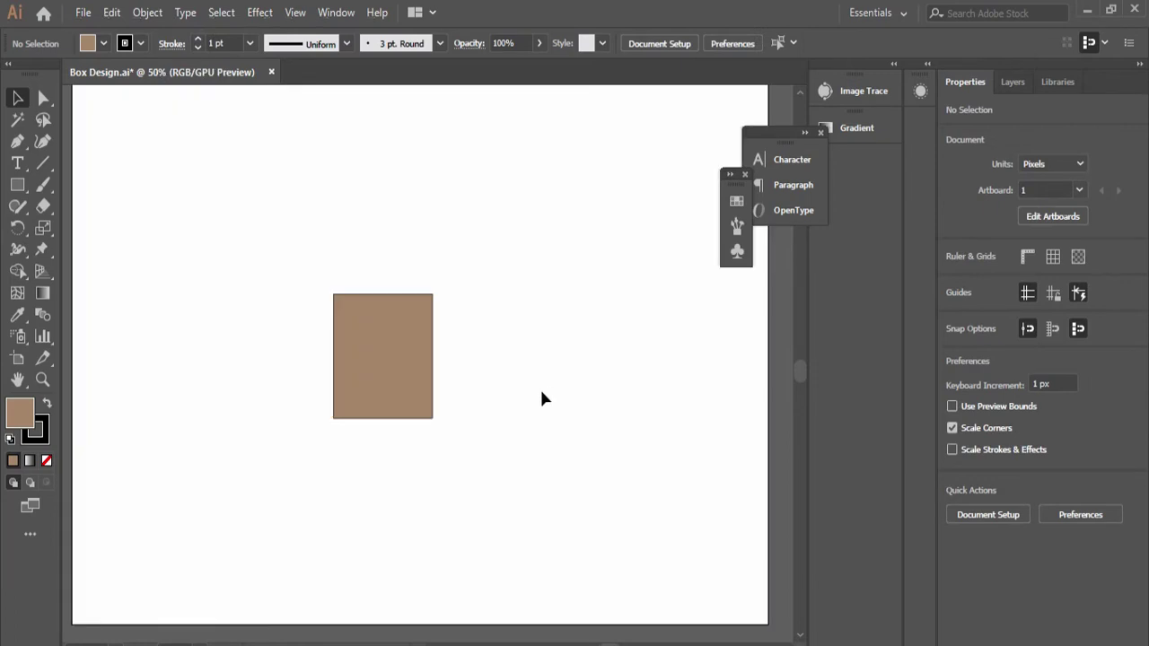
Step: Duplicate the rectangle and place the copy flush against the original's right edge
scroll(540, 387, "down", 1)
left_click(441, 372)
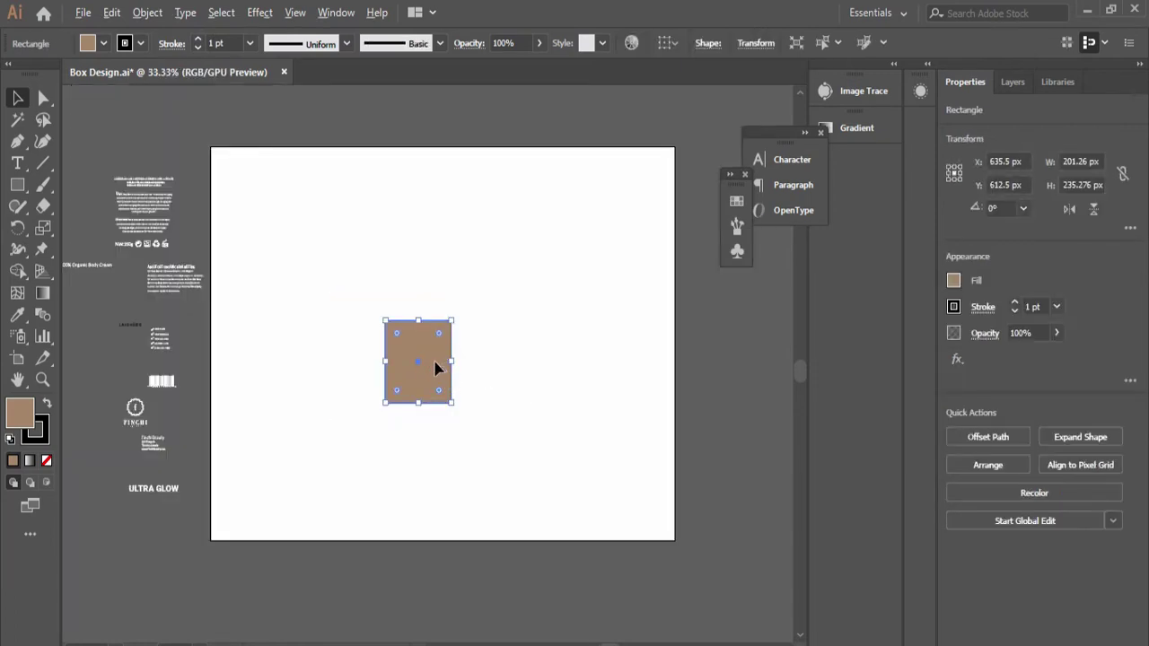
left_click_drag(435, 363, 502, 367)
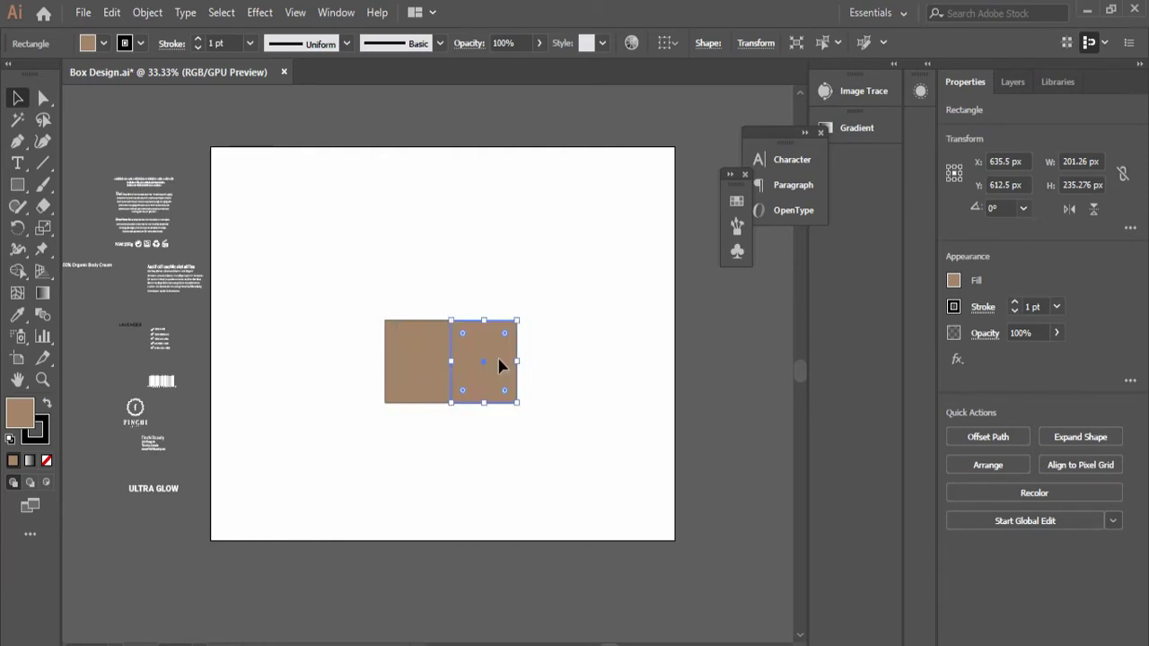
left_click(470, 272)
Step: Duplicate both adjoining rectangles to the right so that four equal panels form a continuous row
left_click(569, 291)
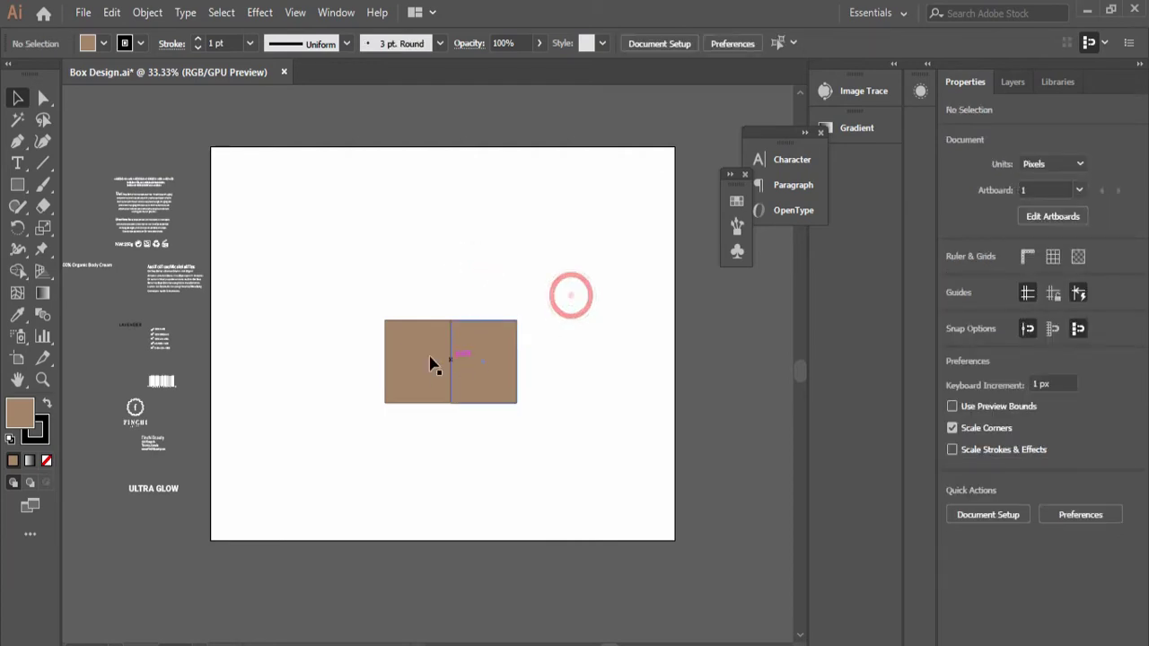
left_click_drag(498, 368, 627, 363)
left_click(565, 444)
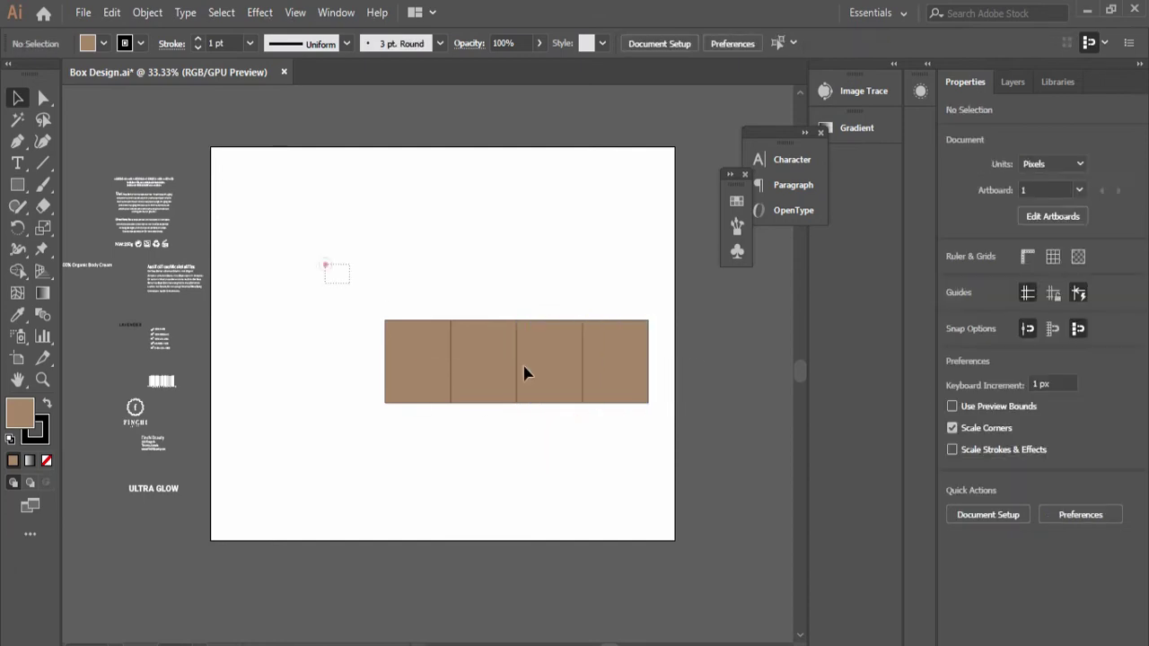
Step: Move the row of four panels left to the horizontal middle of the artboard
key("ctrl+a")
left_click_drag(597, 409, 523, 408)
left_click(494, 482)
scroll(510, 453, "up", 3)
scroll(509, 453, "down", 2)
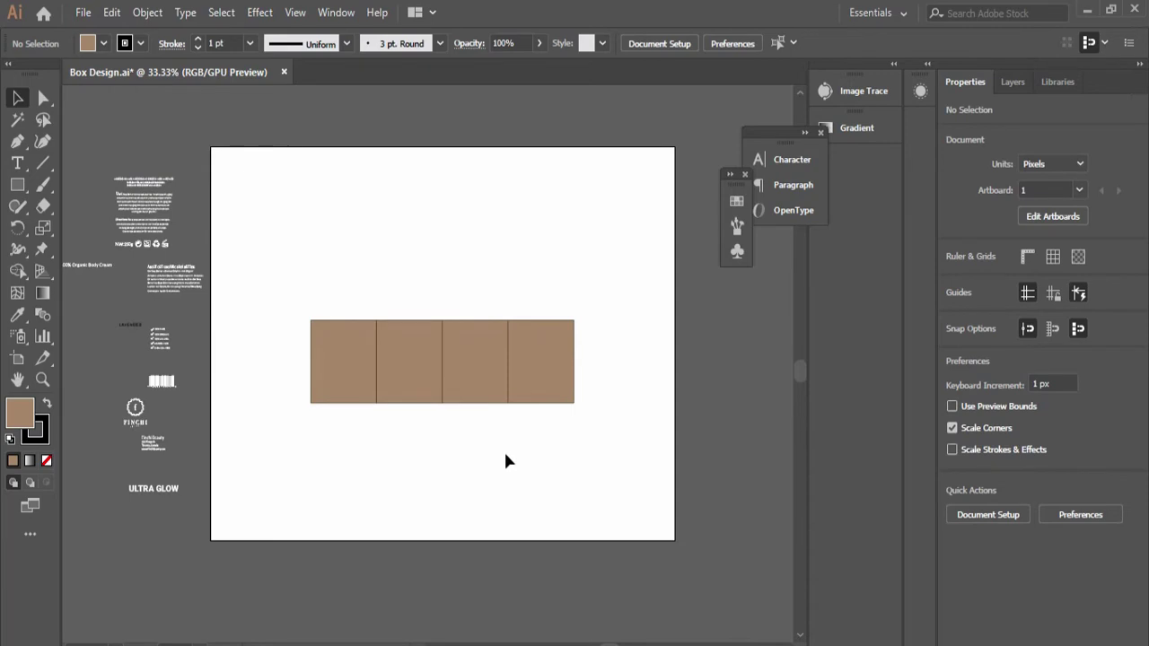
Step: Add the text "71*71*83" above the row of panels and enlarge it into a heading-sized label
left_click(17, 163)
left_click(403, 191)
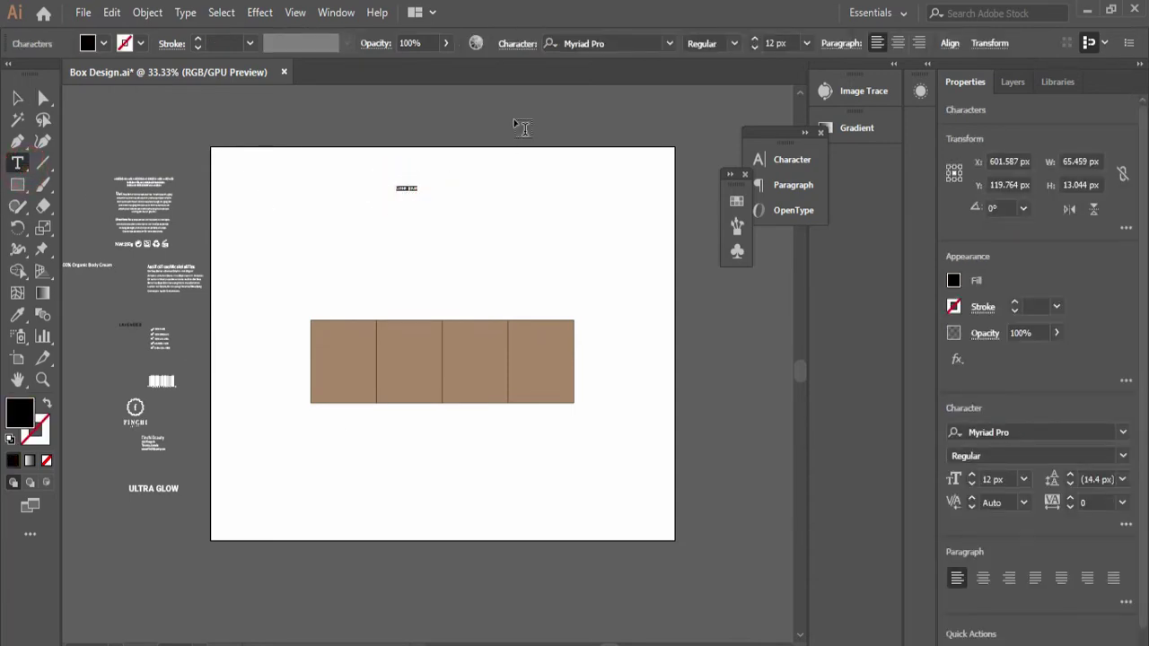
type("P")
left_click(17, 97)
left_click_drag(414, 197, 458, 236)
left_click(500, 239)
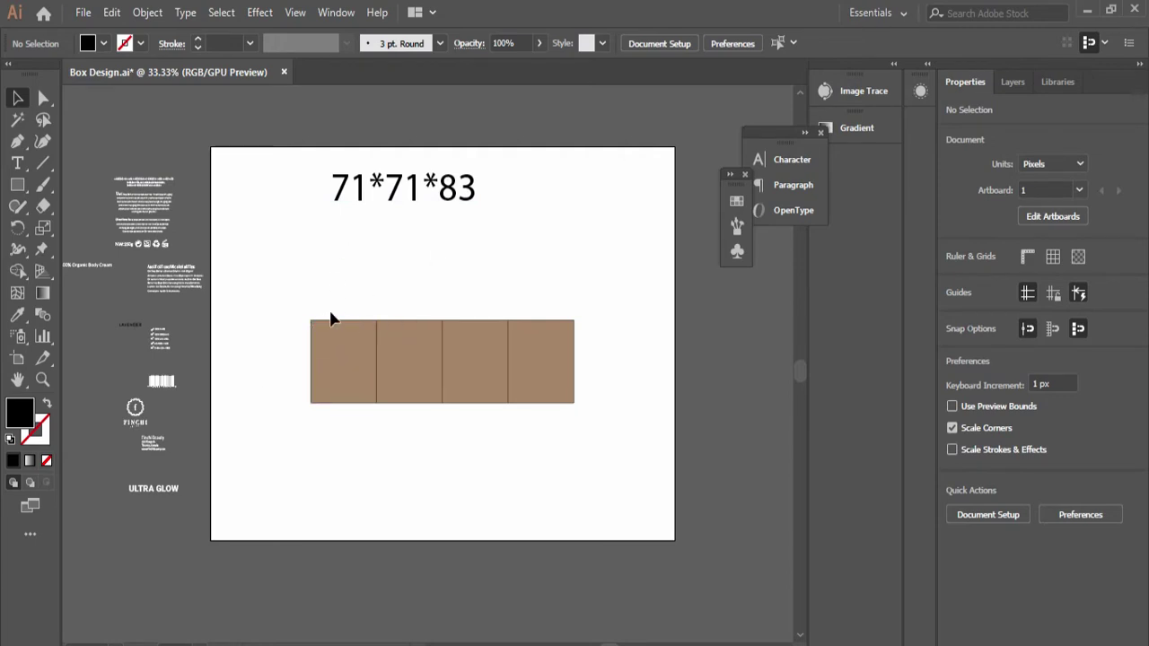
Step: Check the width and height of the second panel in the row
left_click(381, 354)
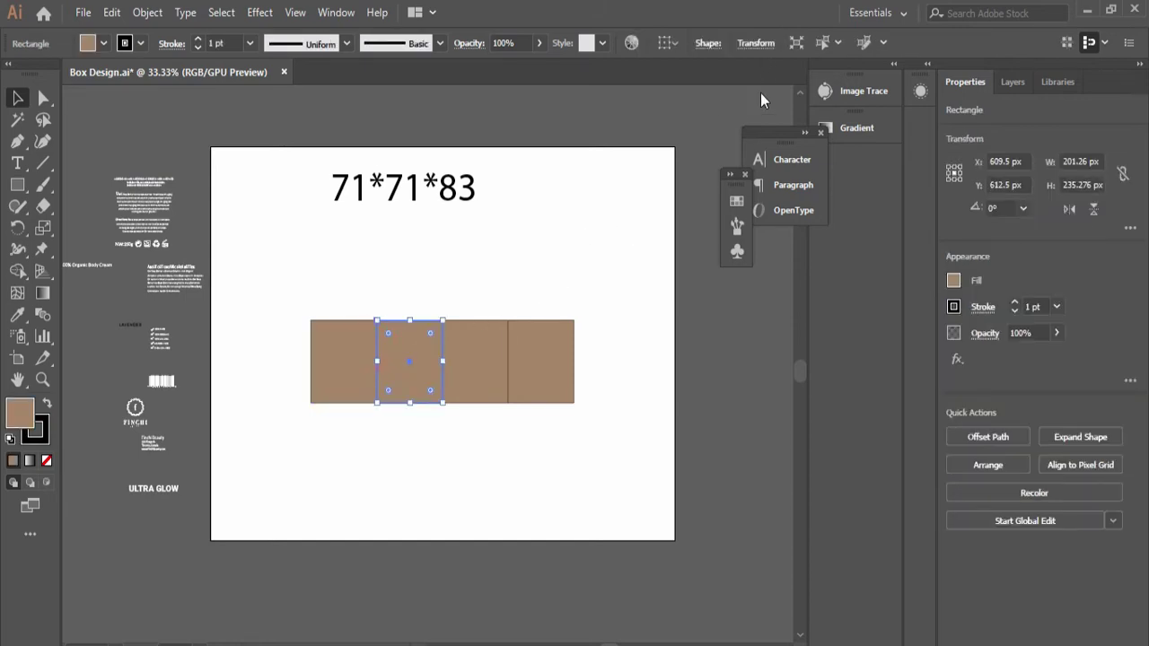
left_click(756, 45)
left_click(531, 284)
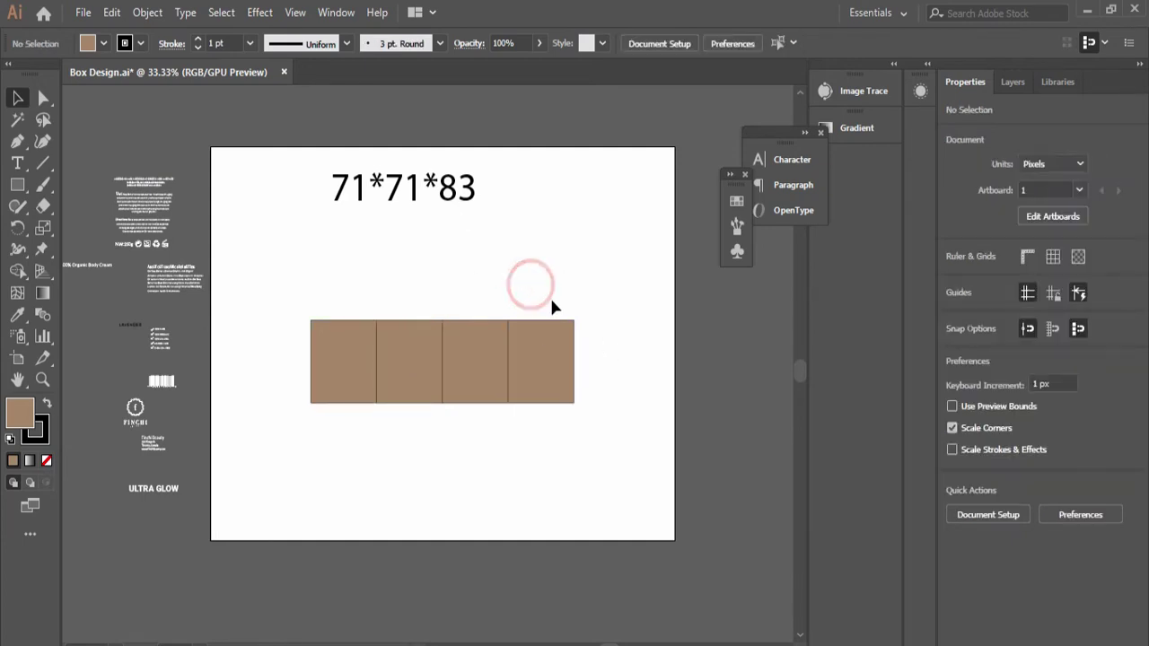
Step: Duplicate the fourth panel and place the copy directly above it, flush with its upper edge
left_click(548, 370)
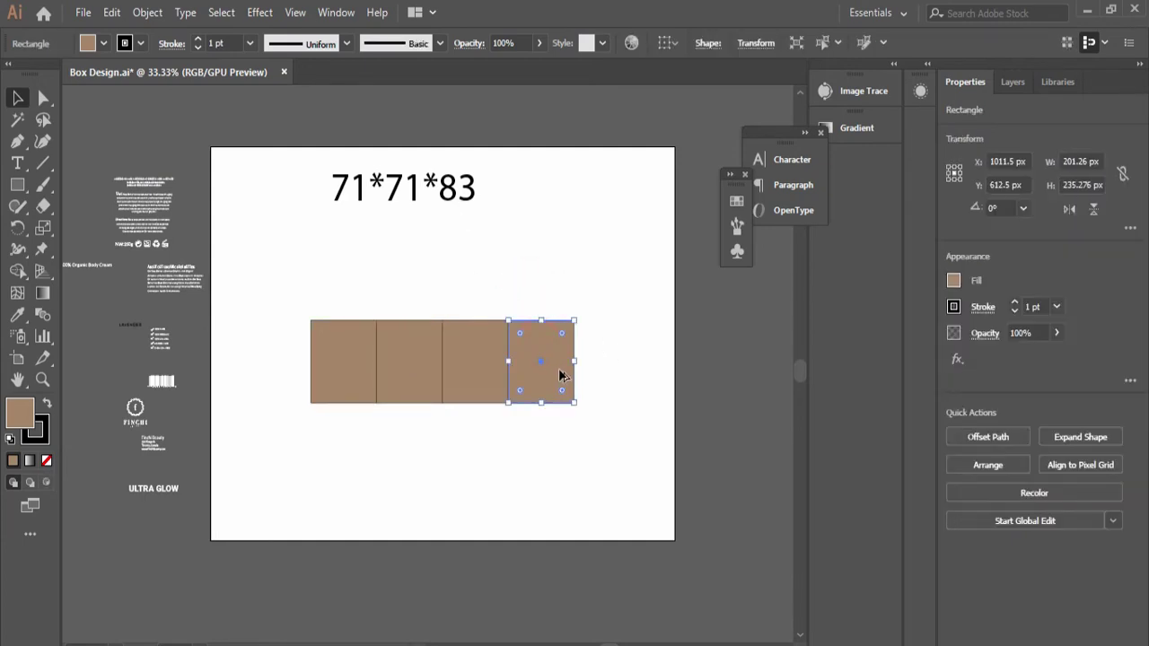
left_click_drag(558, 370, 579, 298)
left_click(583, 300)
scroll(598, 387, "up", 2)
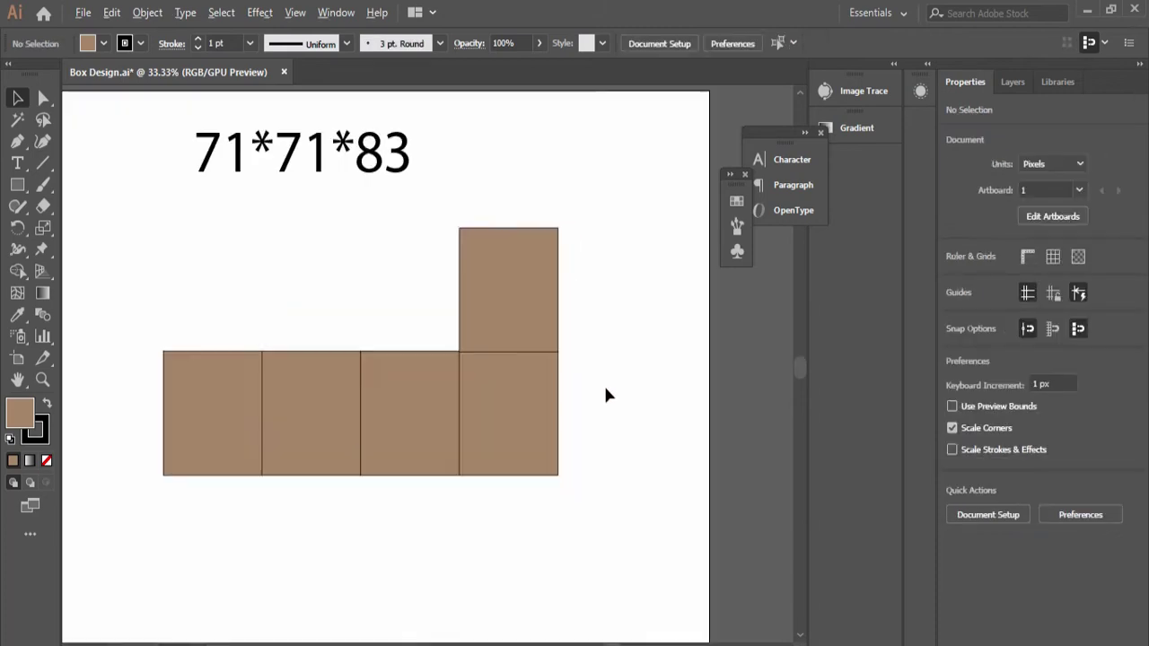
scroll(604, 395, "up", 2)
left_click_drag(602, 403, 685, 425)
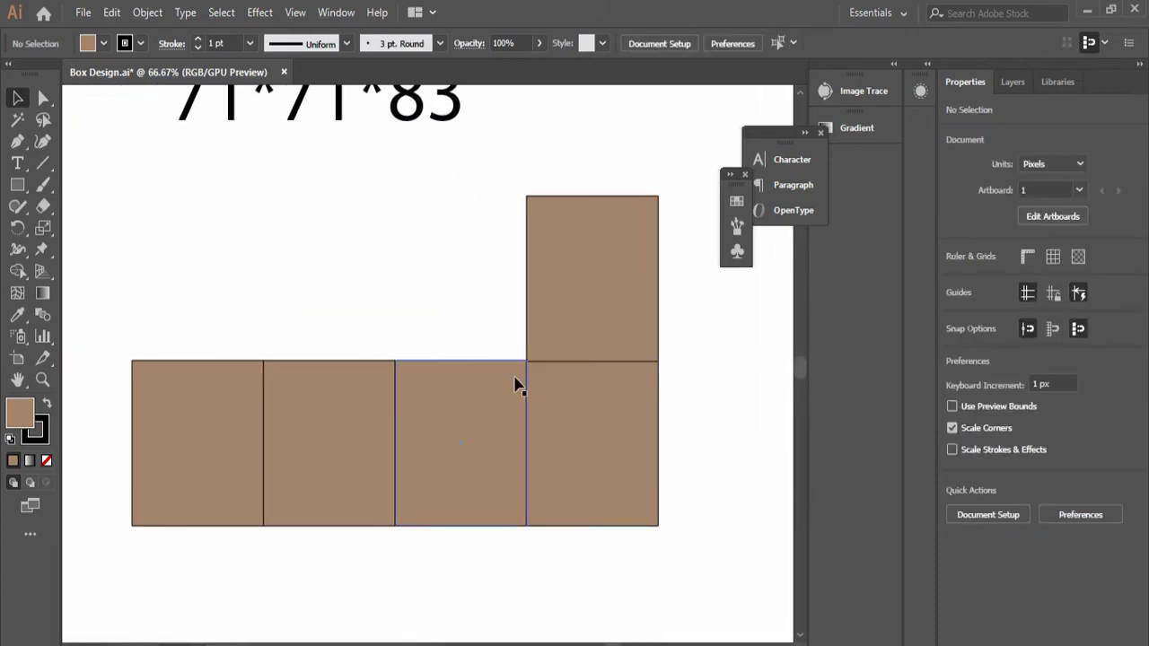
left_click(636, 390)
left_click(730, 384)
scroll(689, 359, "up", 2)
left_click(608, 351)
left_click(709, 362)
left_click(635, 344)
left_click(718, 347)
left_click(605, 344)
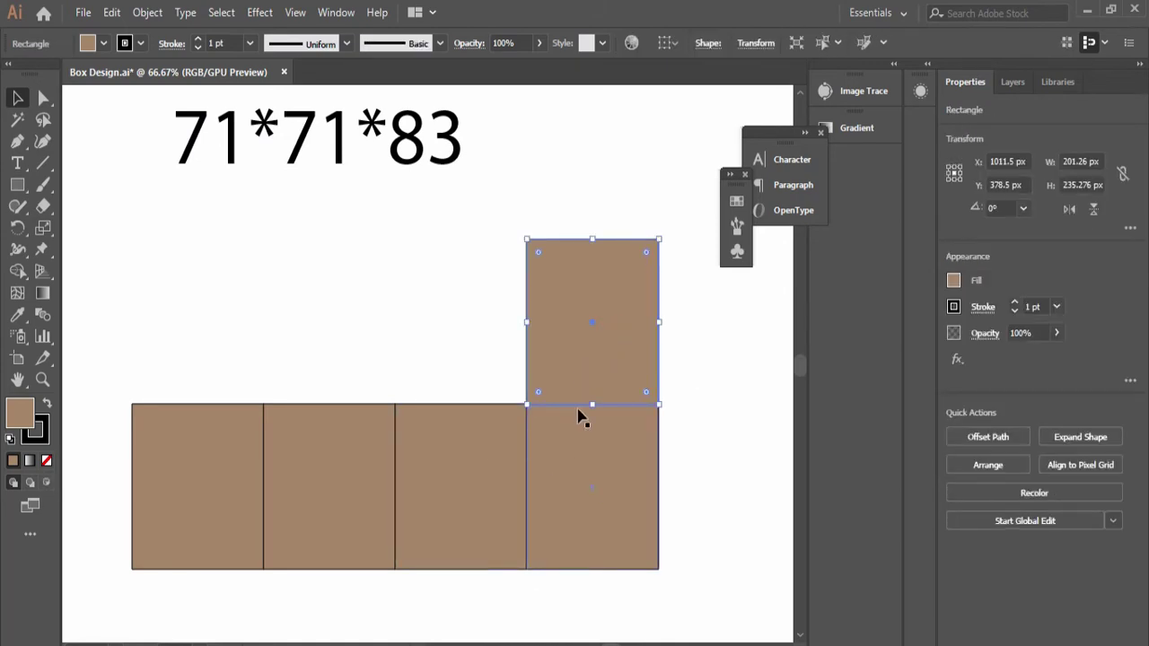
left_click(489, 427)
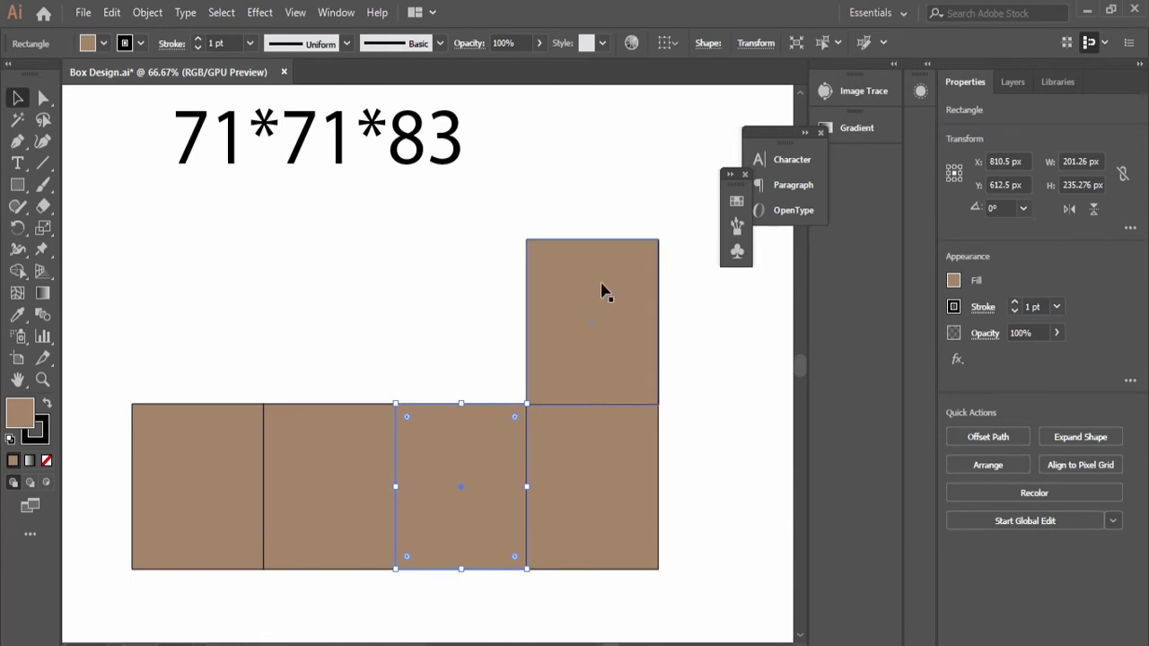
left_click(444, 313)
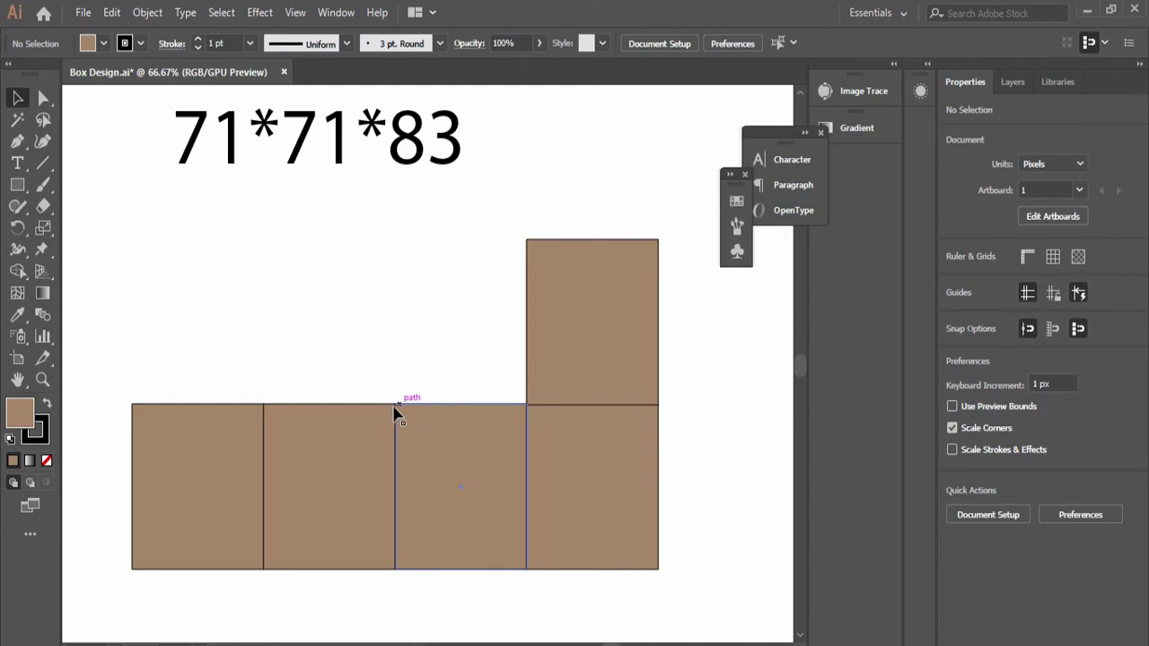
left_click(588, 303)
double_click(588, 304)
double_click(707, 320)
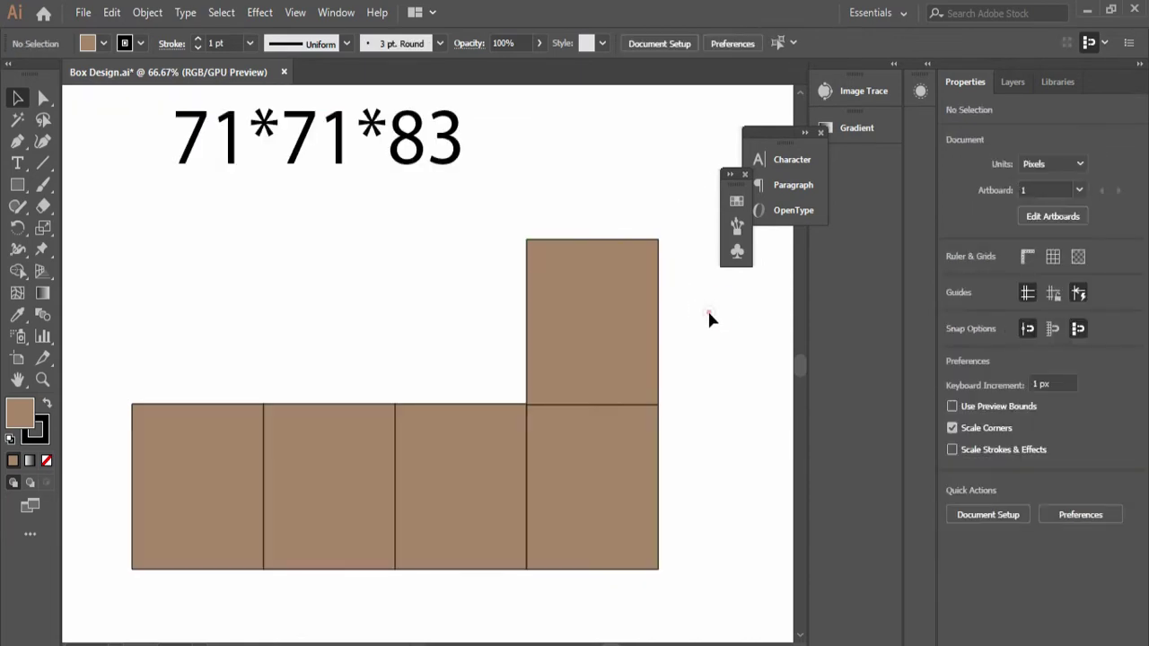
Step: Resize the panel above the row's fourth panel to 71 mm wide and 71 mm high
left_click(615, 340)
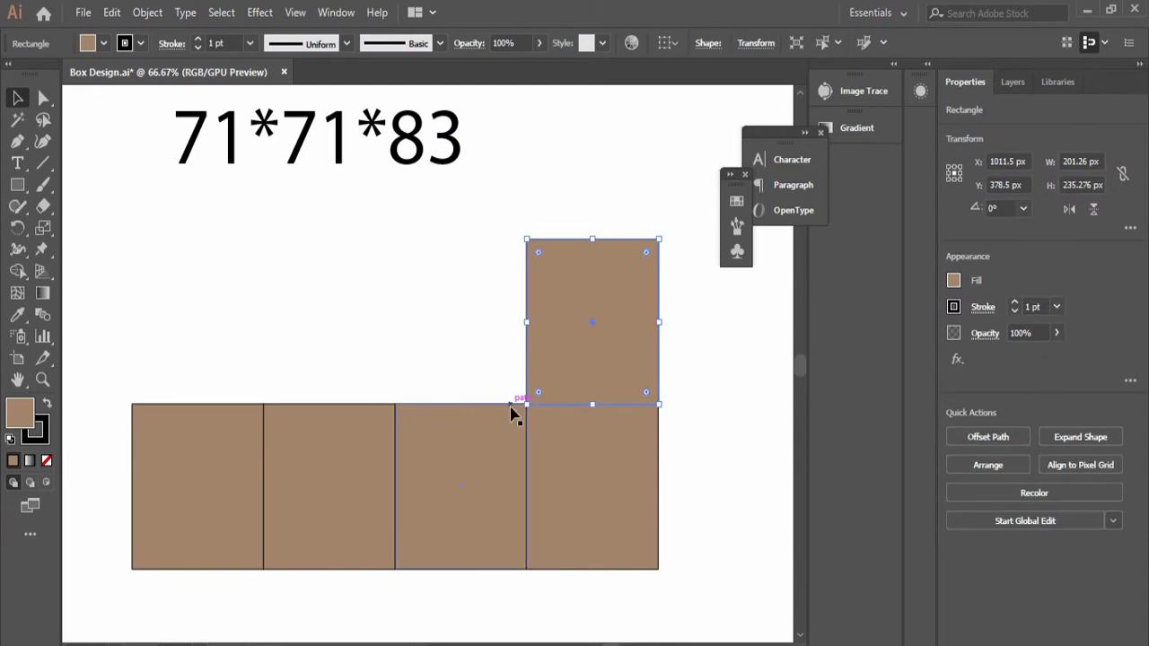
left_click(756, 43)
left_click(709, 96)
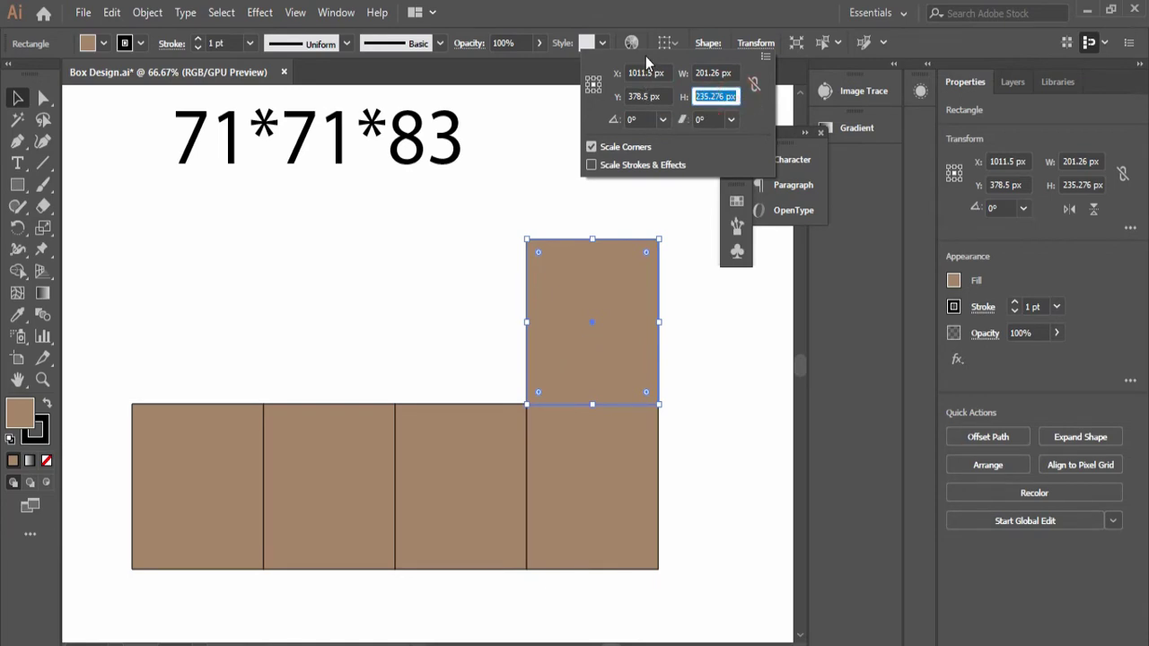
type("71")
left_click(724, 73)
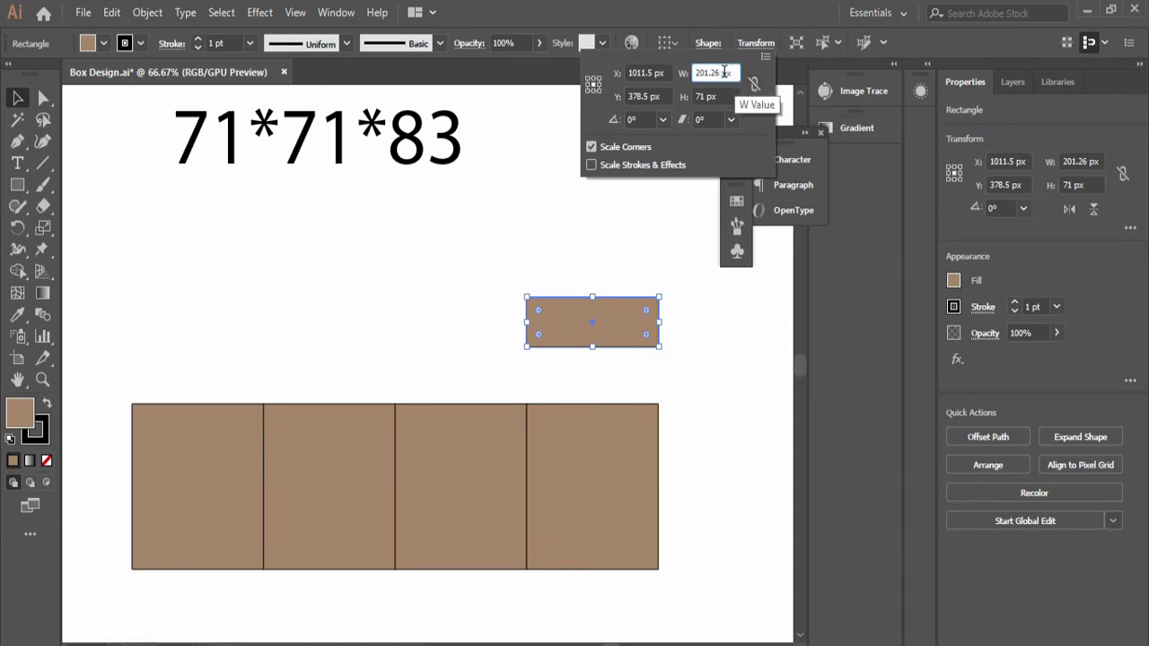
left_click_drag(729, 72, 659, 70)
type("71")
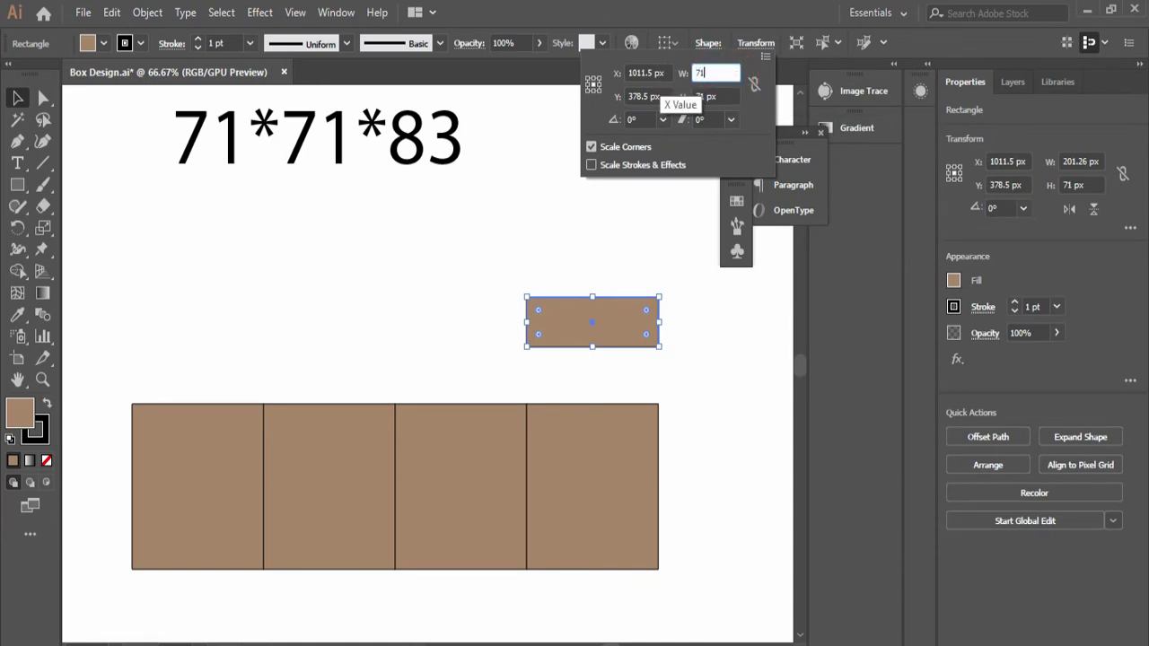
left_click(742, 106)
left_click(711, 72)
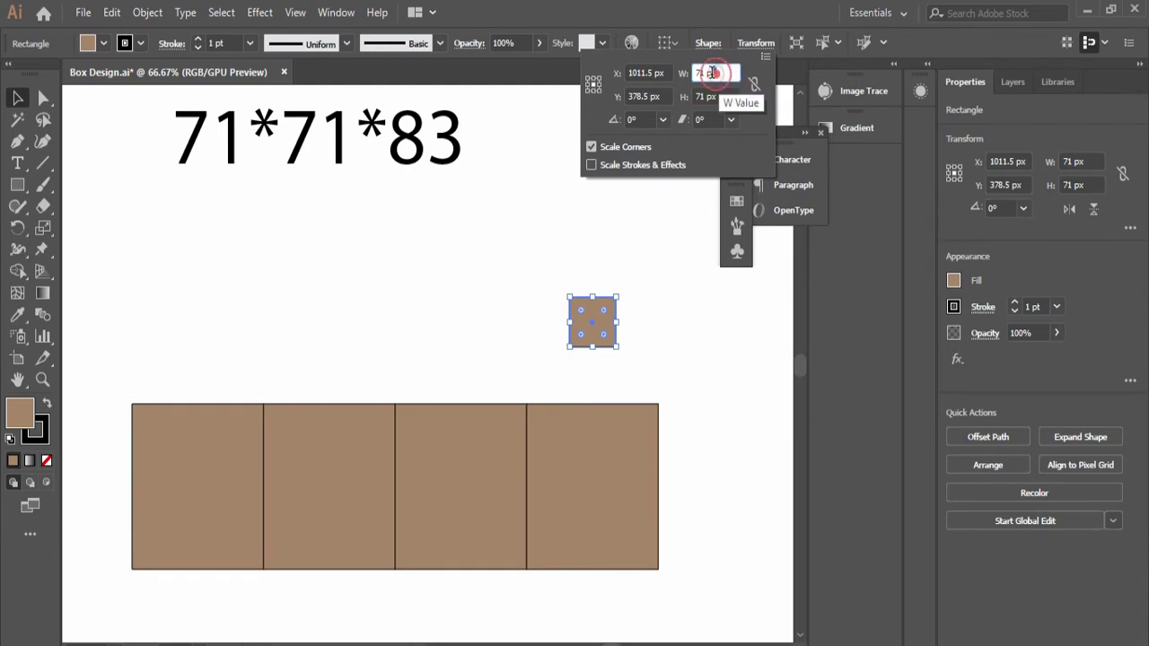
key("BackSpace")
key("BackSpace")
type("mm")
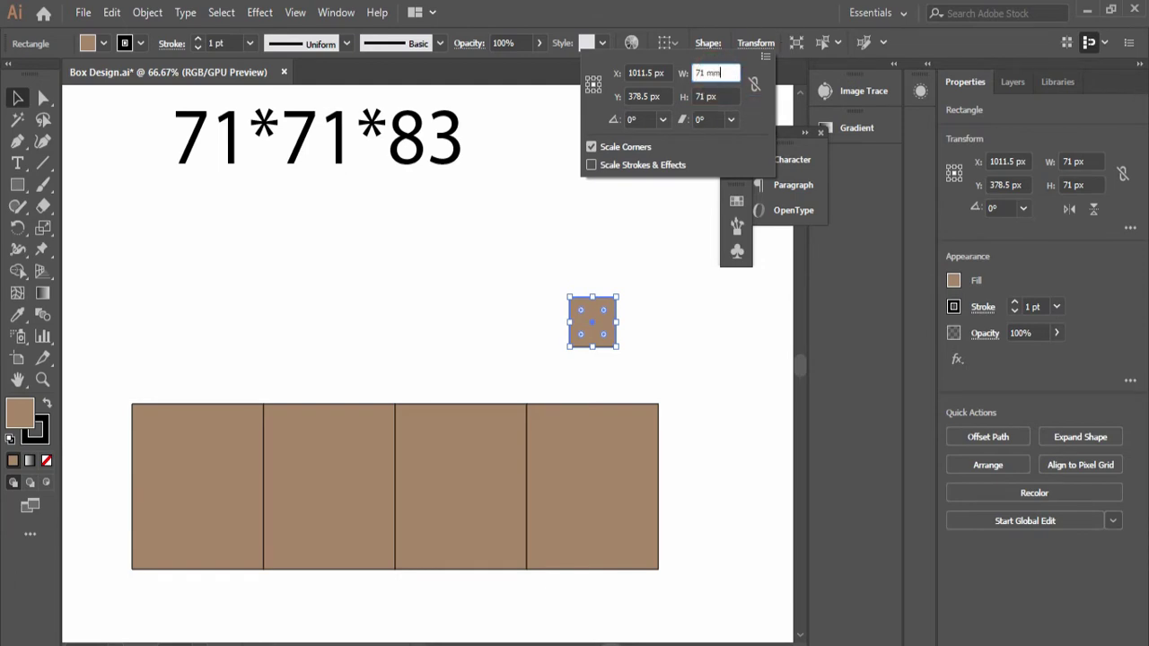
key("Tab")
left_click(718, 96)
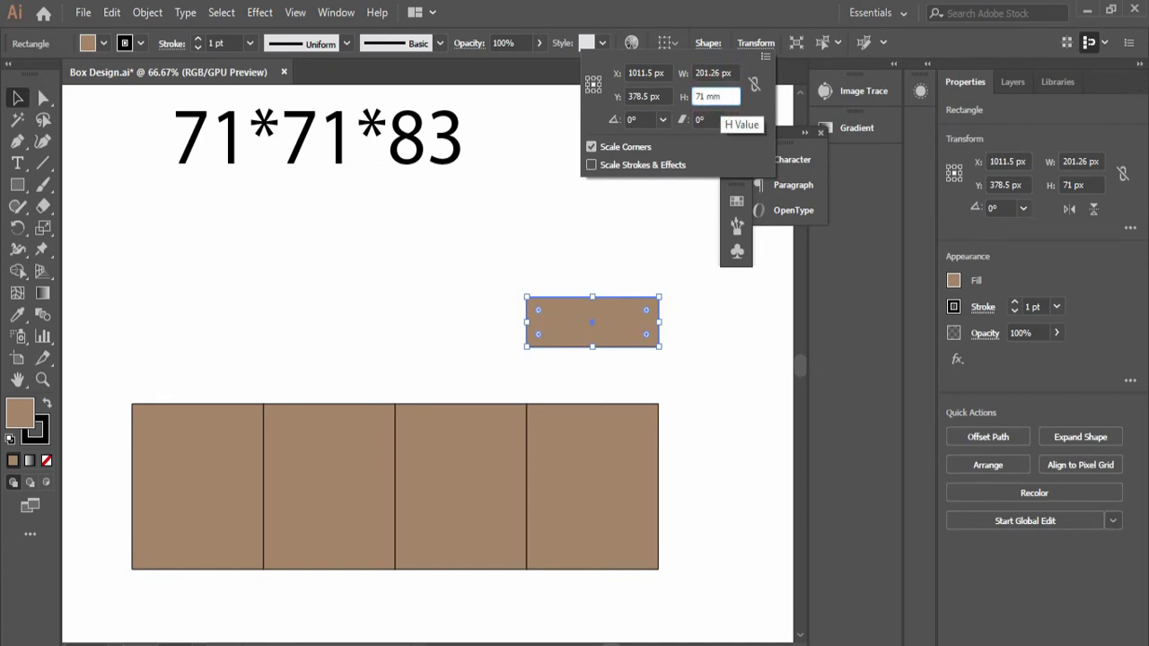
key("Return")
Step: Compare the resized square with the fourth panel by overlaying it, and set it flush on that panel's upper edge
left_click(705, 332)
left_click_drag(656, 339, 631, 505)
left_click(682, 497)
left_click(595, 436)
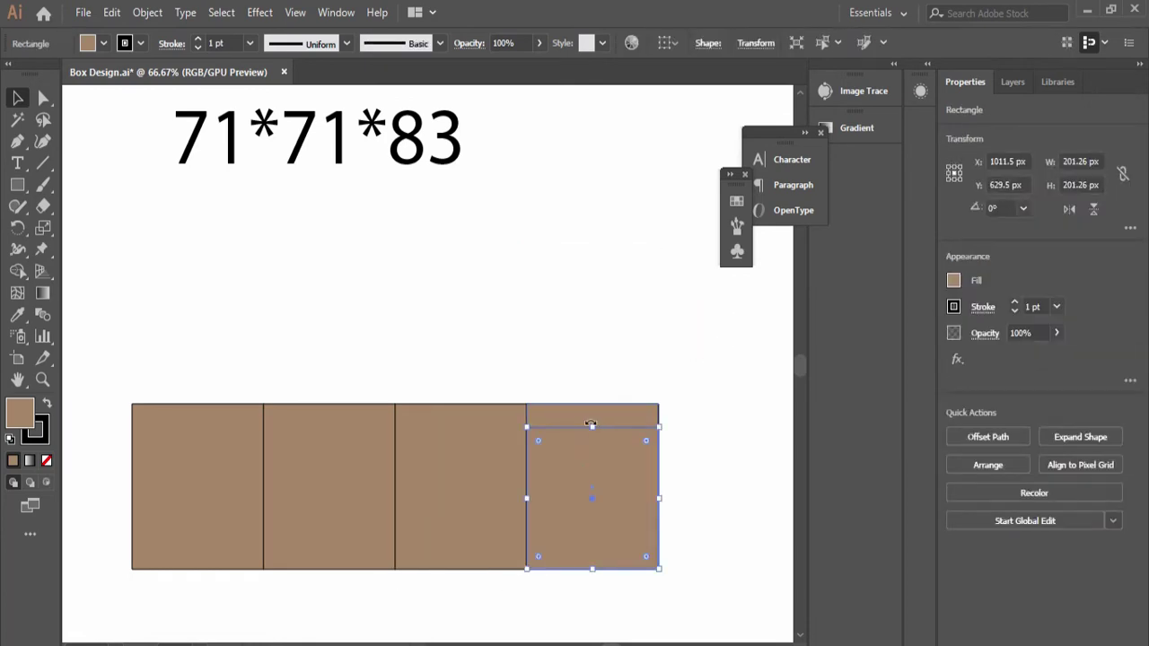
left_click_drag(608, 468, 609, 310)
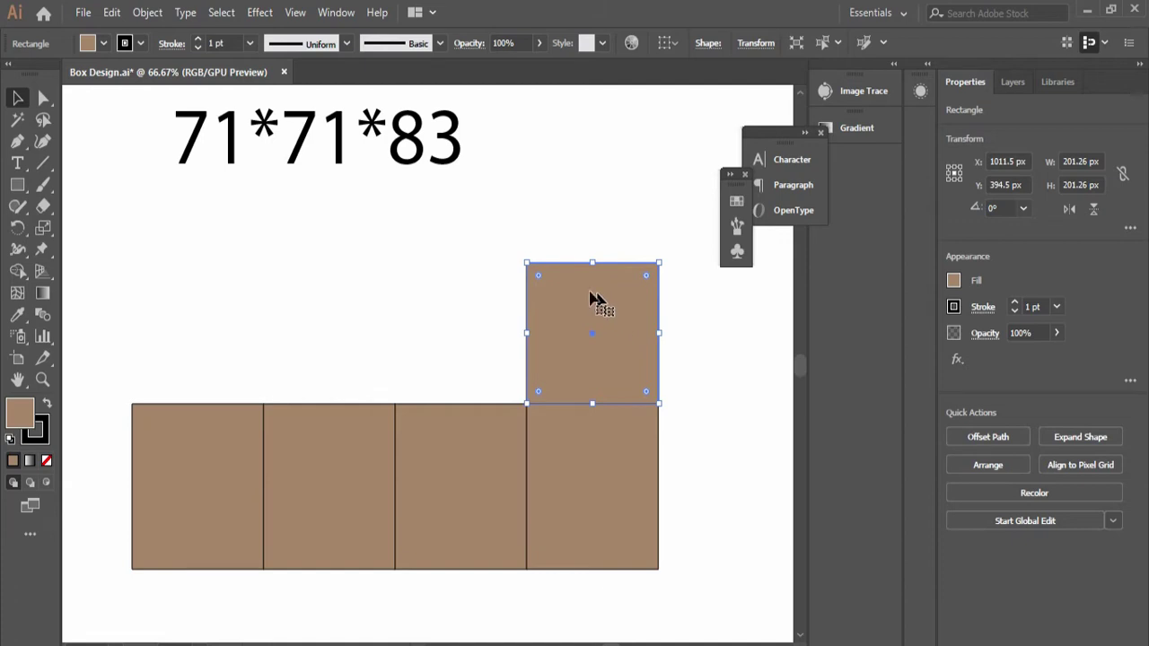
Step: Duplicate the square panel and stack the copy flush above it
left_click(401, 407)
left_click(575, 323)
left_click(425, 343)
left_click(605, 328)
left_click_drag(618, 378, 617, 226)
scroll(687, 288, "up", 1)
left_click(688, 305)
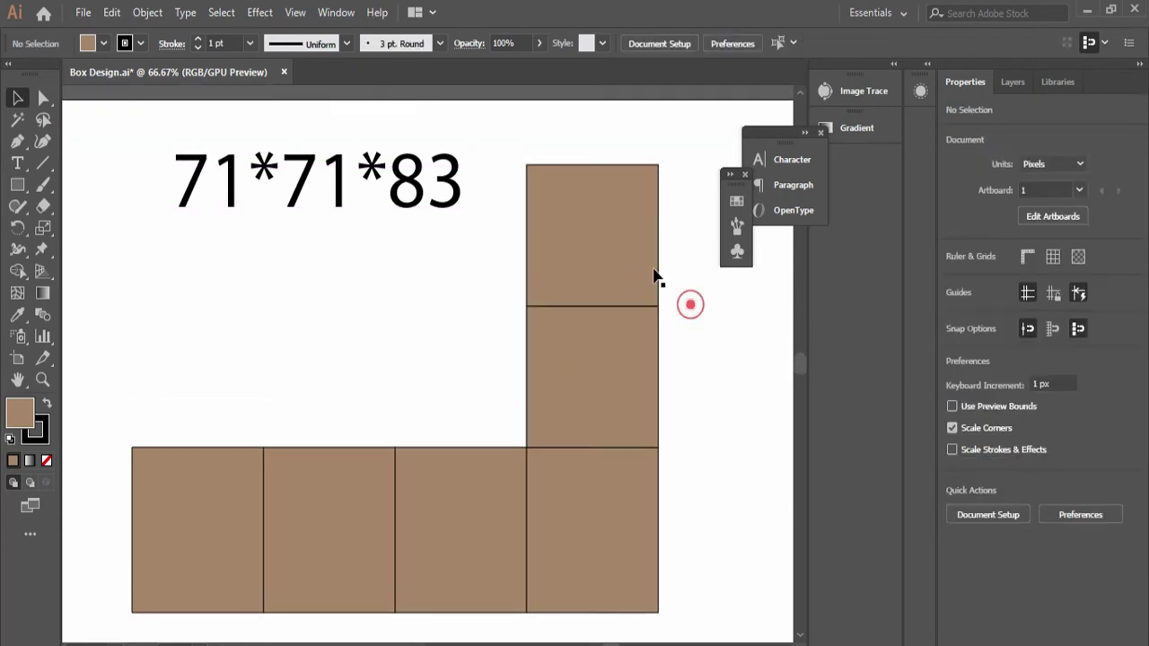
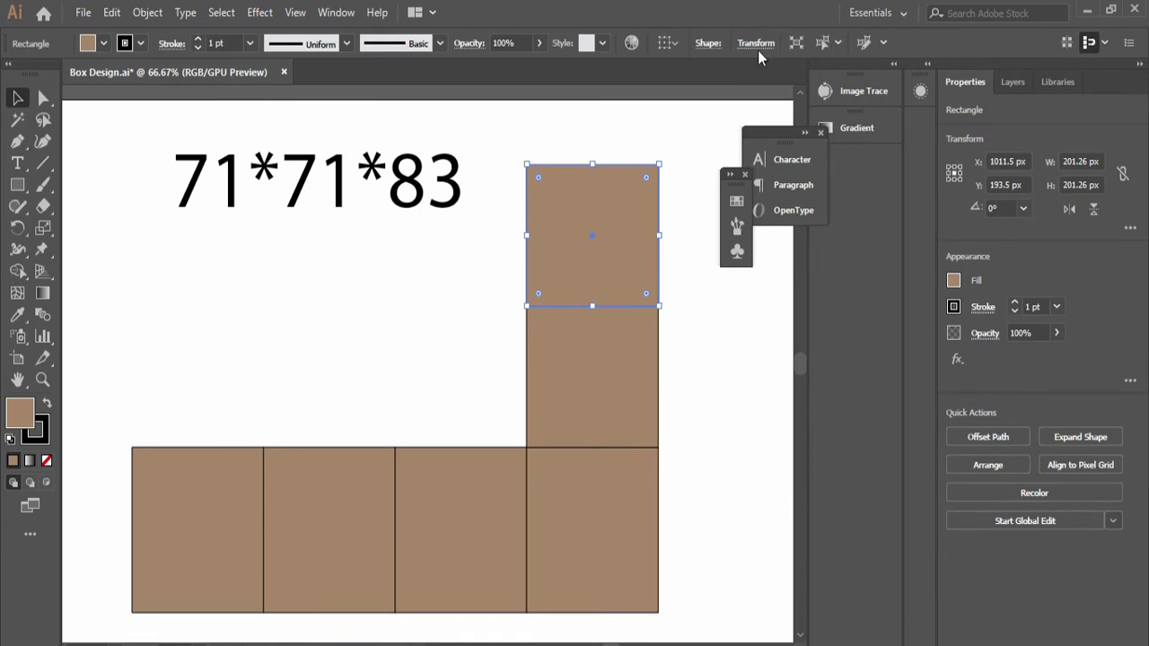
Step: Shorten the uppermost square from its upper edge into a flap about 48 px high
left_click(756, 43)
key("Escape")
left_click_drag(595, 163, 609, 275)
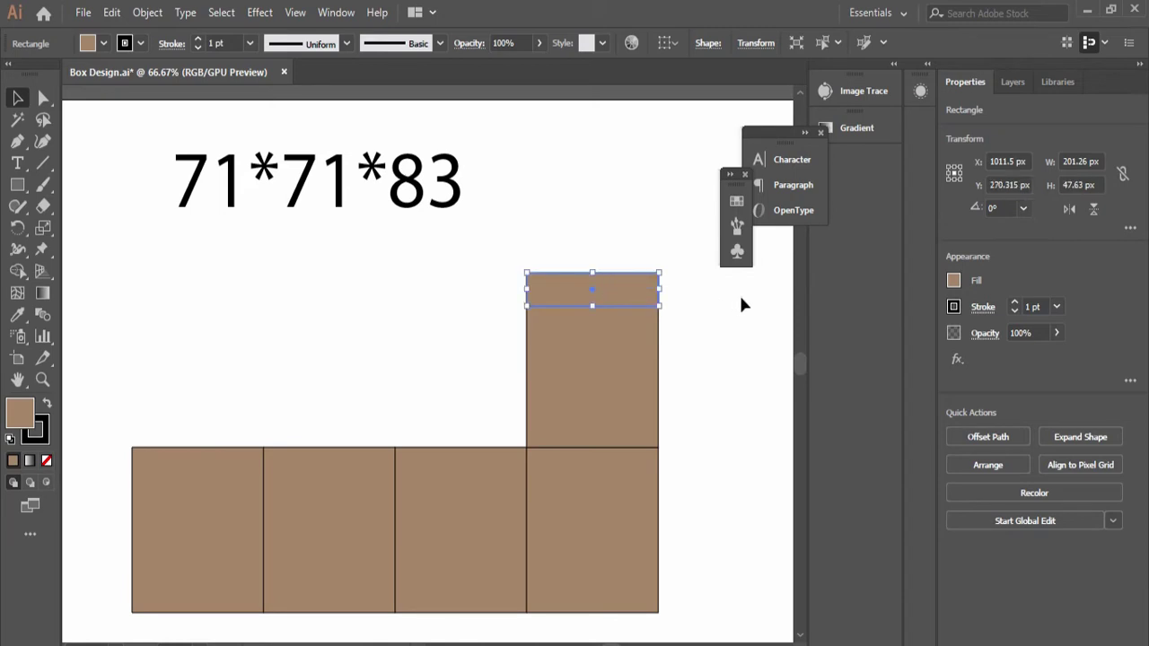
left_click(712, 308)
Step: Round the flap's two upper corners with a radius of about 19.6 px
left_click(610, 301)
left_click(43, 97)
scroll(528, 326, "up", 4)
left_click_drag(558, 330, 162, 479)
scroll(245, 453, "down", 2)
left_click_drag(184, 343, 575, 401)
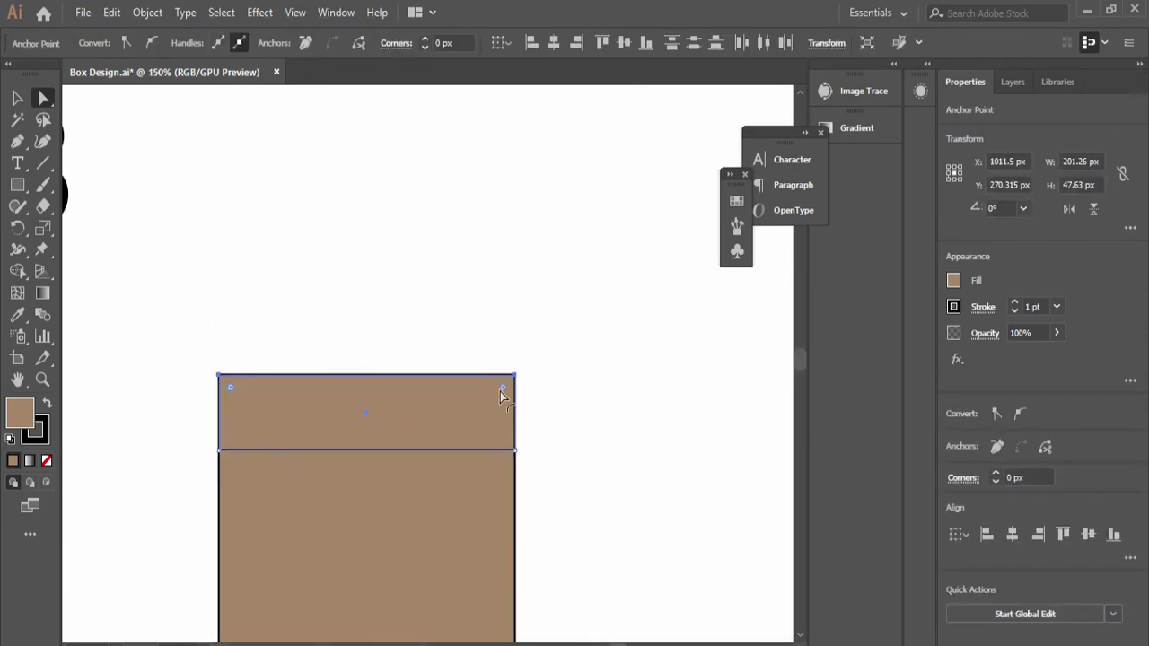
left_click_drag(503, 393, 496, 424)
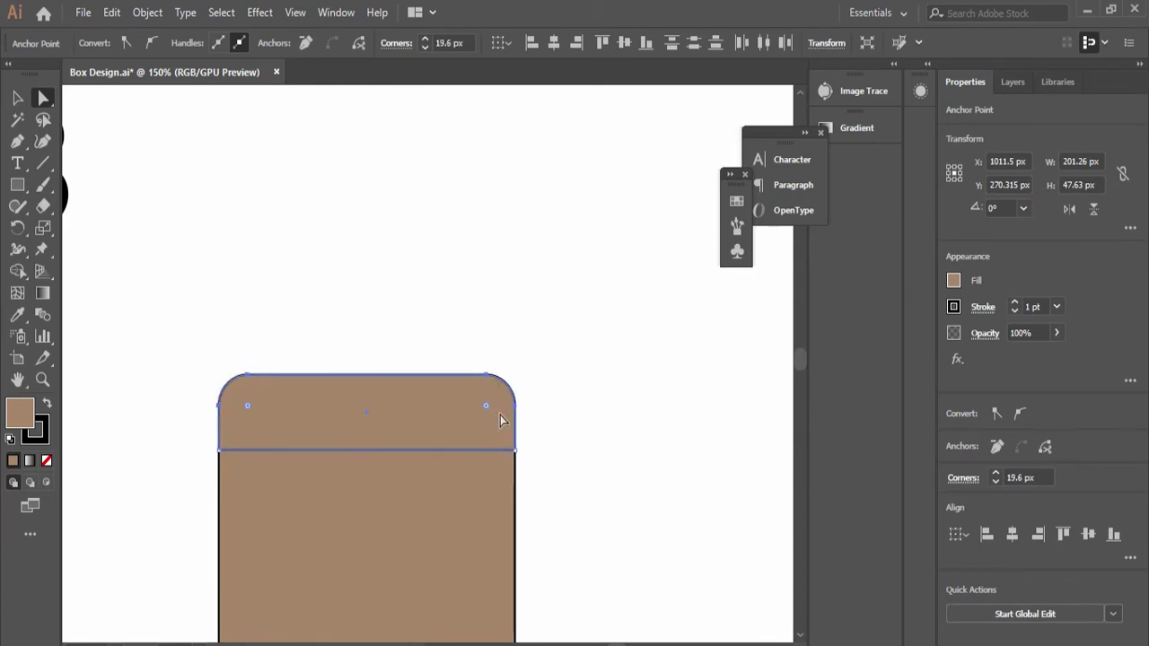
left_click(17, 97)
left_click(395, 184)
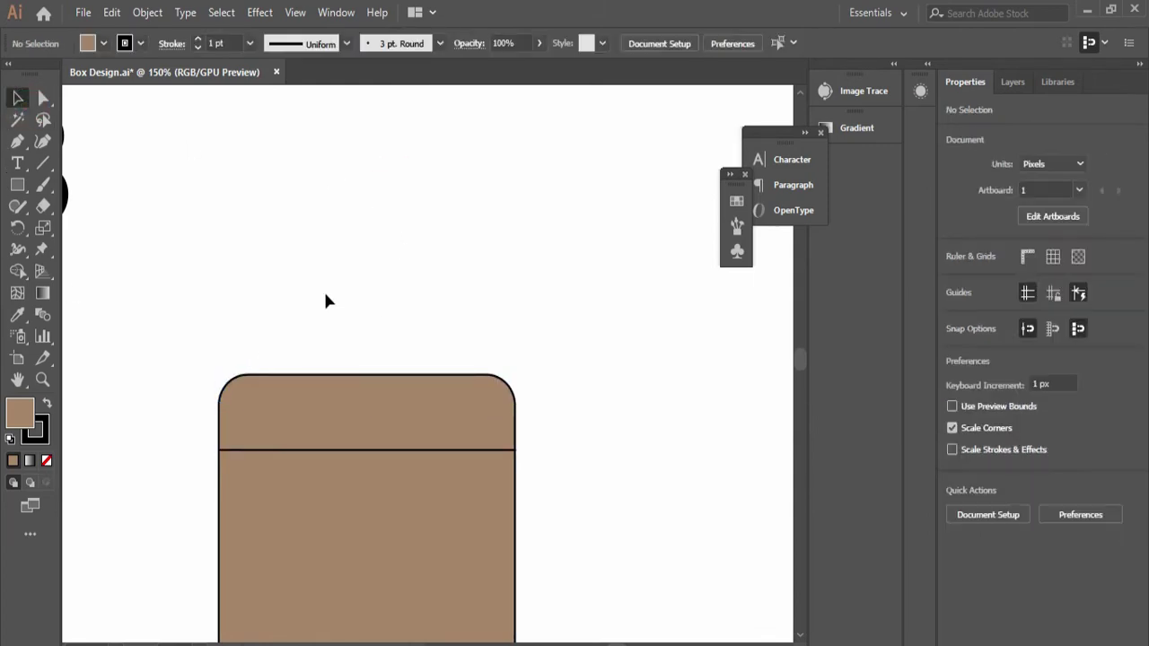
Step: Group the rounded flap with the square panel beneath it
scroll(323, 362, "down", 2)
left_click_drag(218, 408, 552, 311)
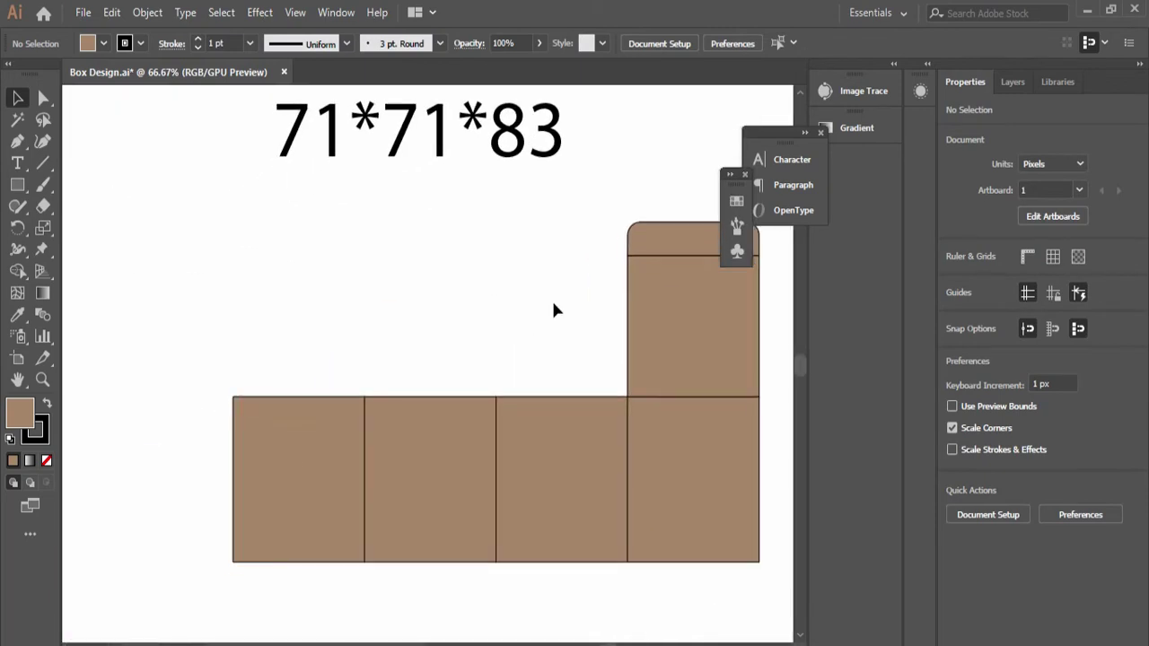
scroll(549, 305, "down", 2)
scroll(540, 308, "up", 1)
left_click_drag(505, 342, 456, 334)
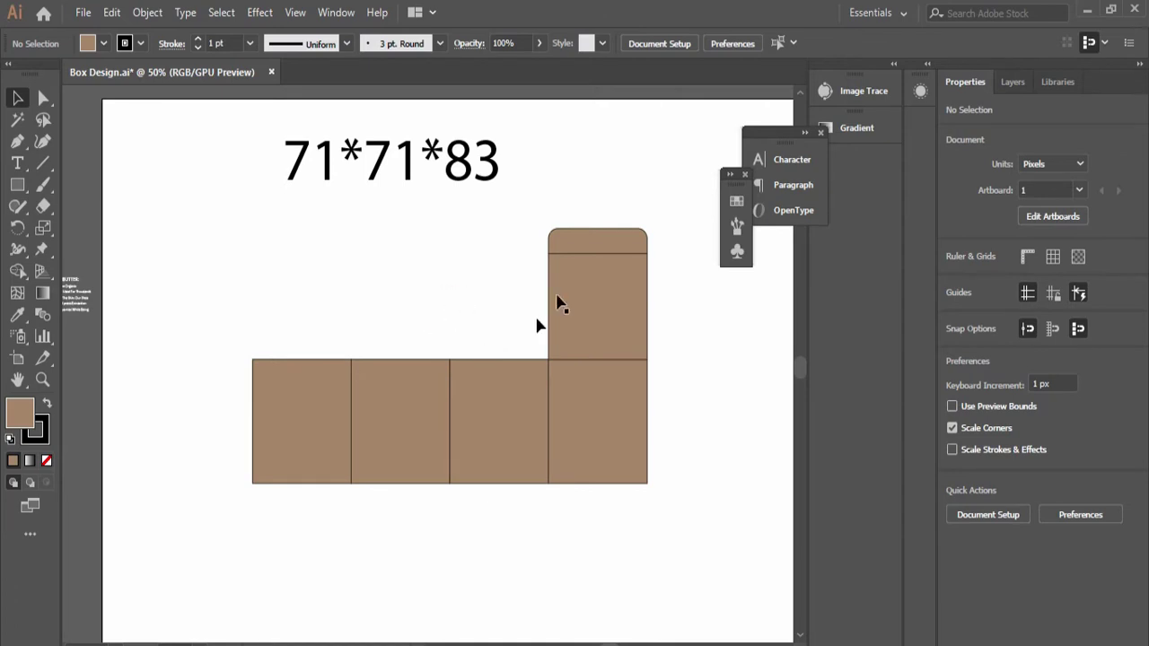
left_click(607, 284)
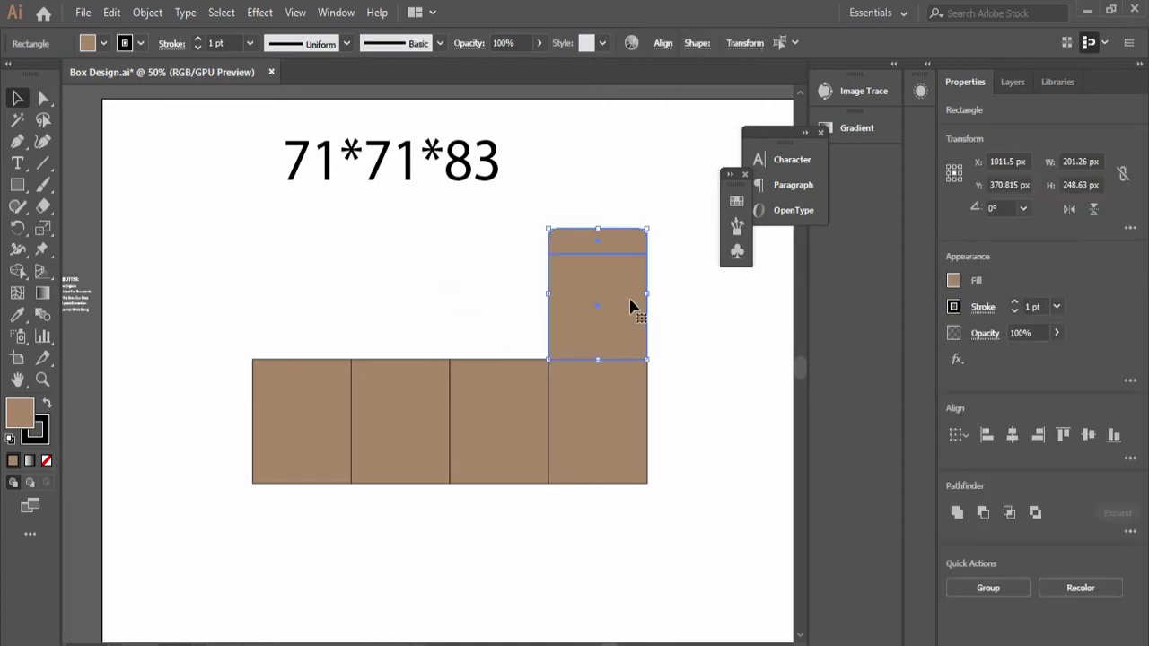
key("ctrl+g")
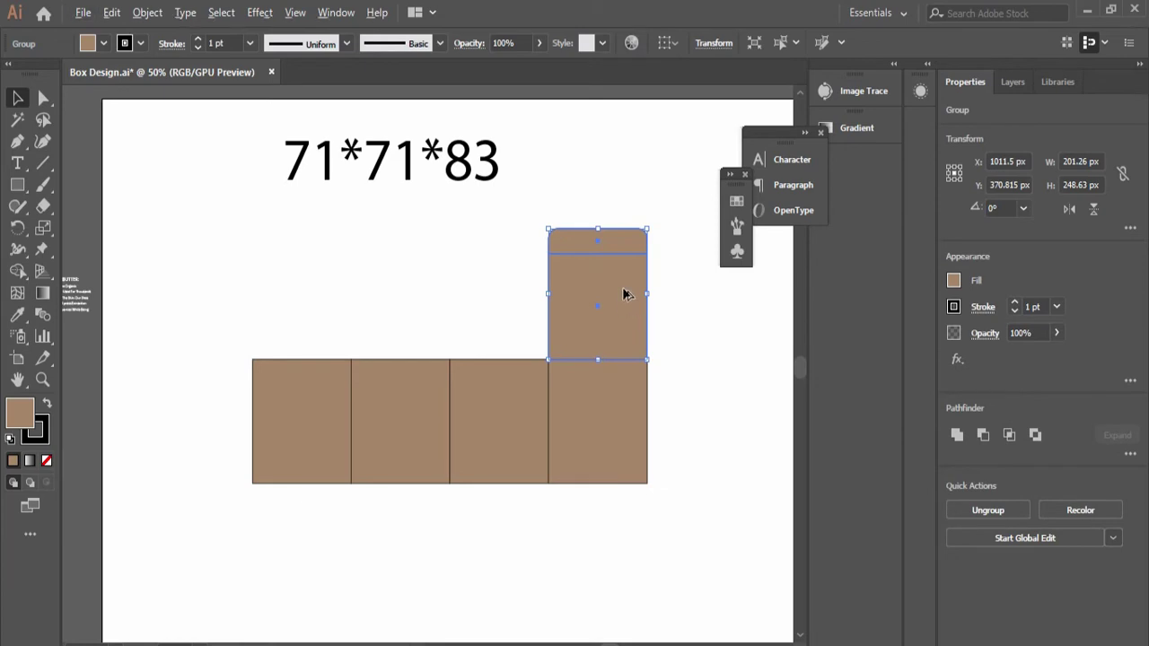
Step: Duplicate the flap and square group and place the copy just below the first two panels of the row
left_click_drag(625, 297, 362, 563)
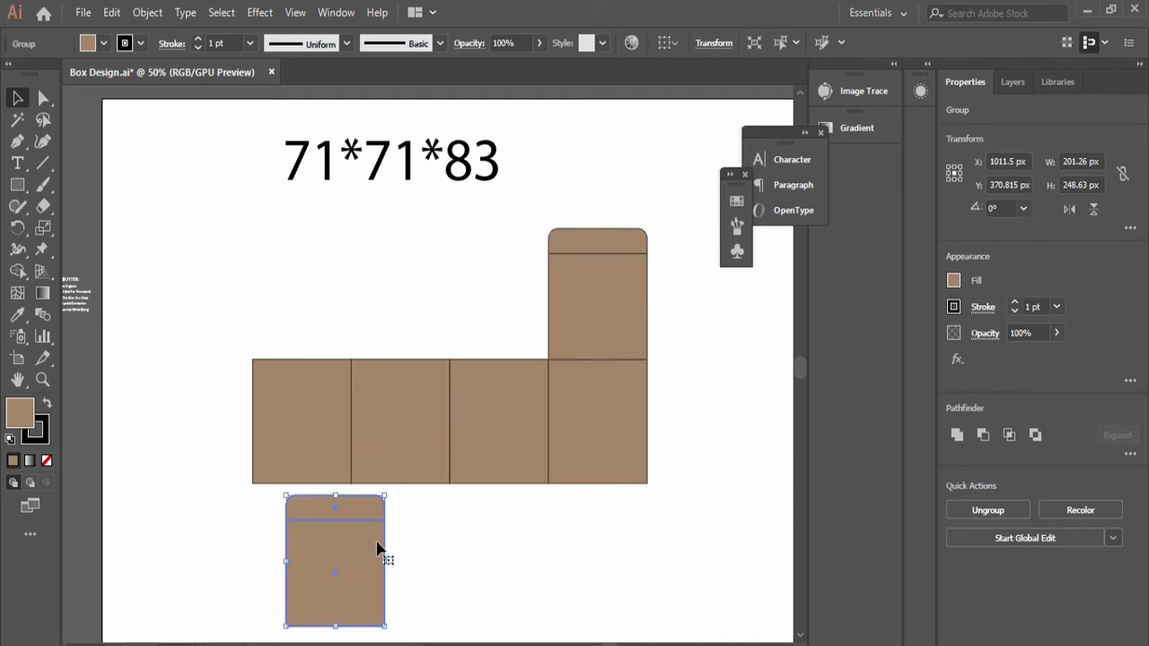
left_click_drag(466, 585, 469, 531)
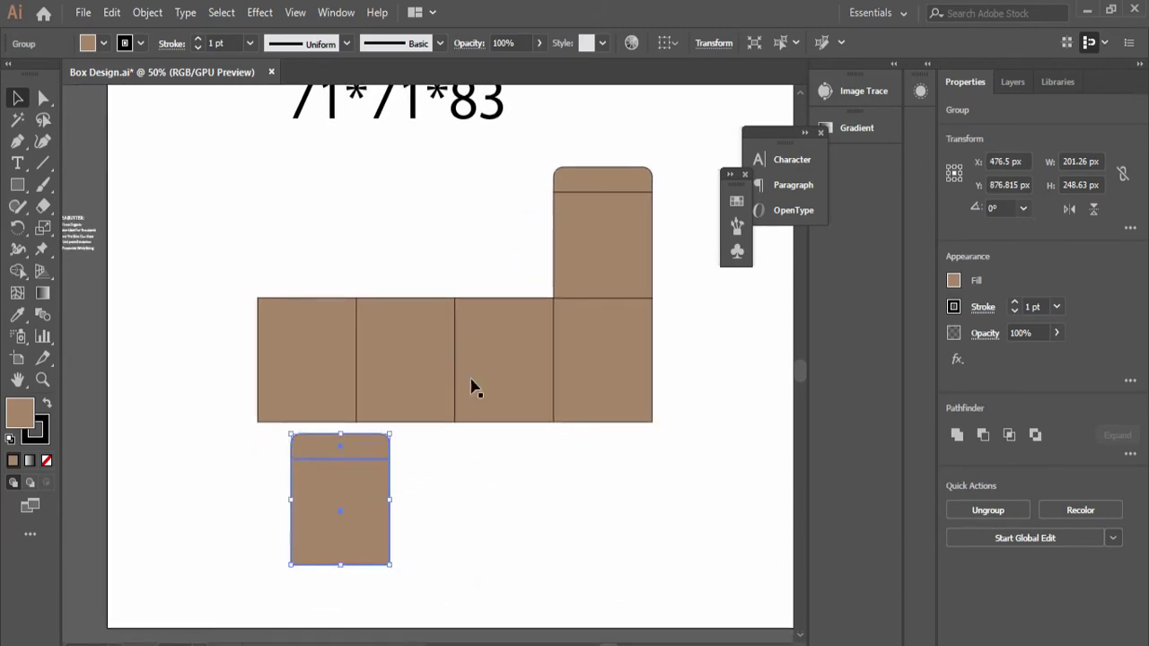
left_click(141, 12)
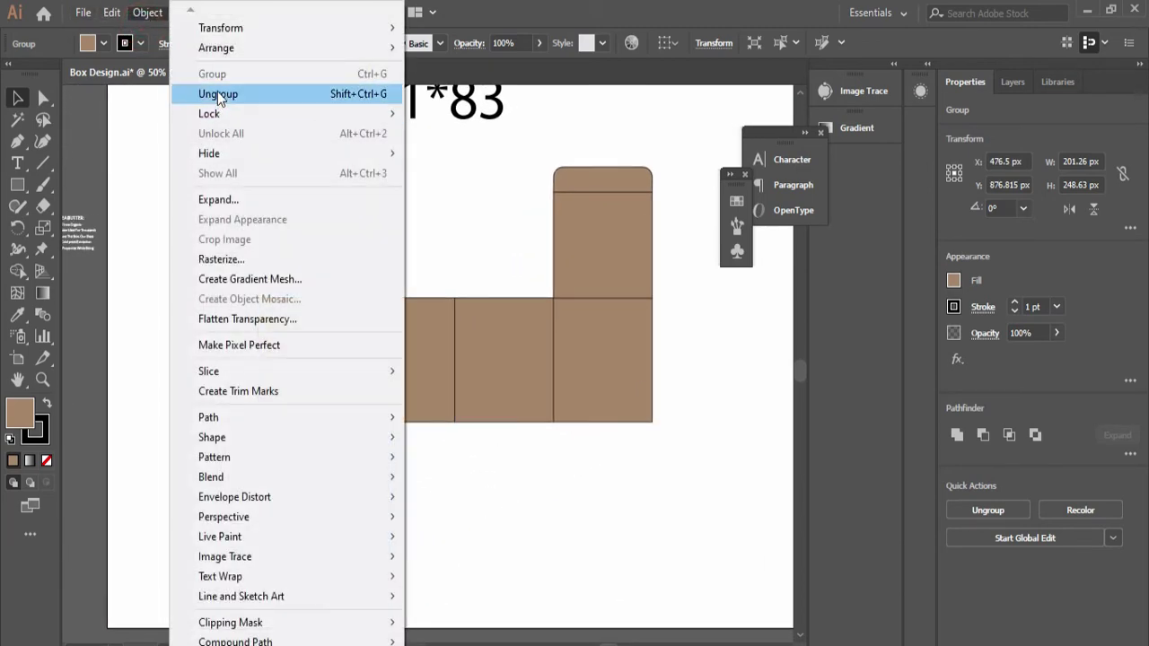
left_click(148, 12)
left_click(113, 13)
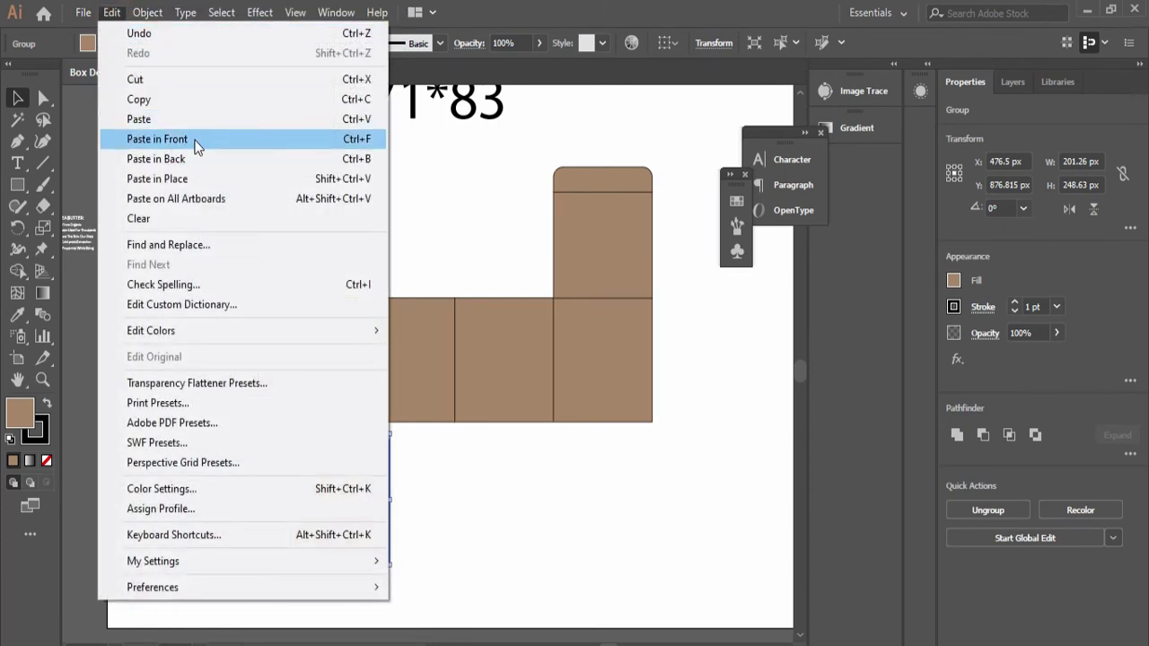
left_click(565, 456)
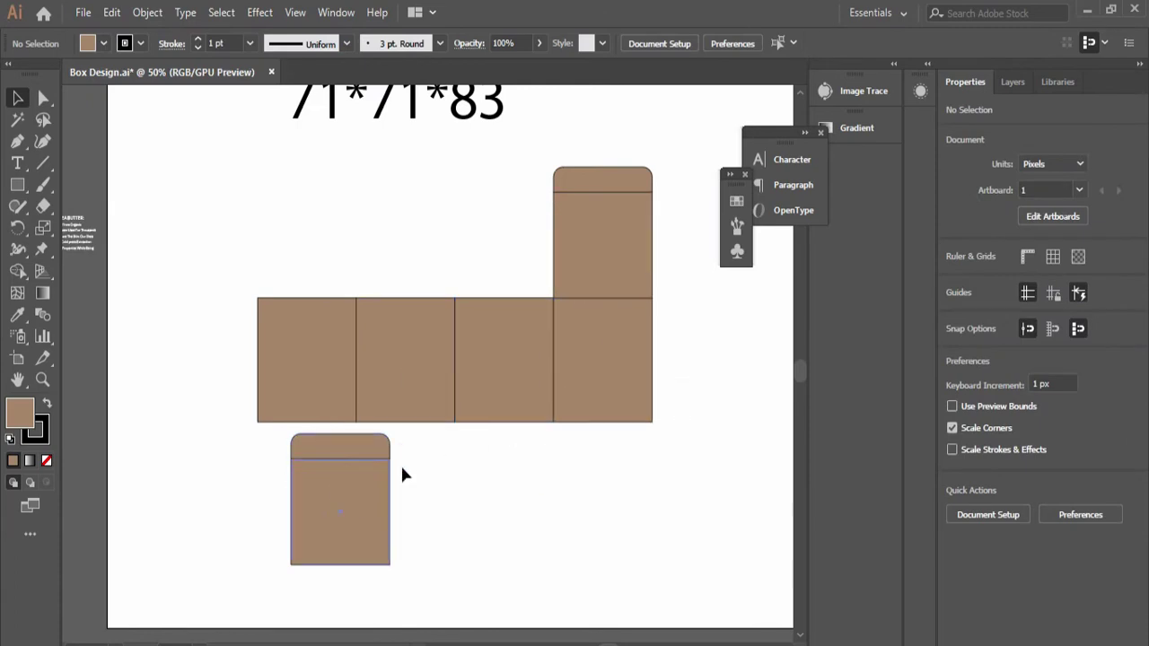
Step: Rotate the copied square and flap group 180° so its rounded flap points downward
scroll(452, 470, "up", 1)
scroll(451, 472, "down", 1)
left_click(380, 518)
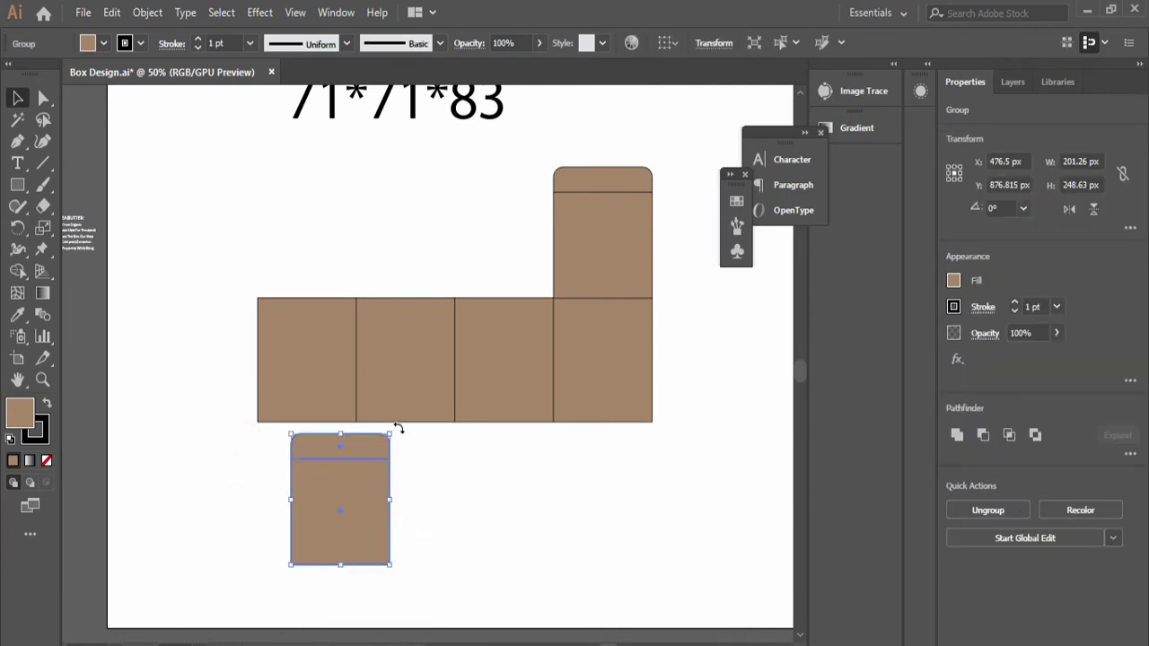
left_click_drag(399, 429, 273, 545)
left_click(486, 518)
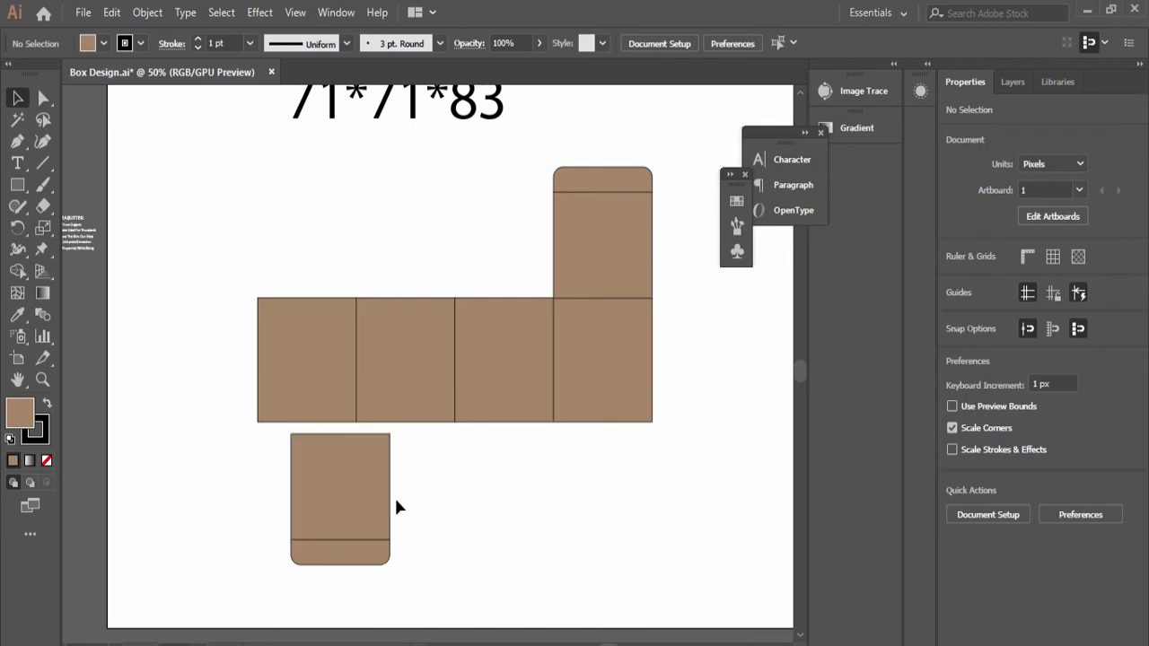
Step: Move the rotated group against the lower edge of the first side panel in the row
left_click(366, 500)
left_click(444, 503)
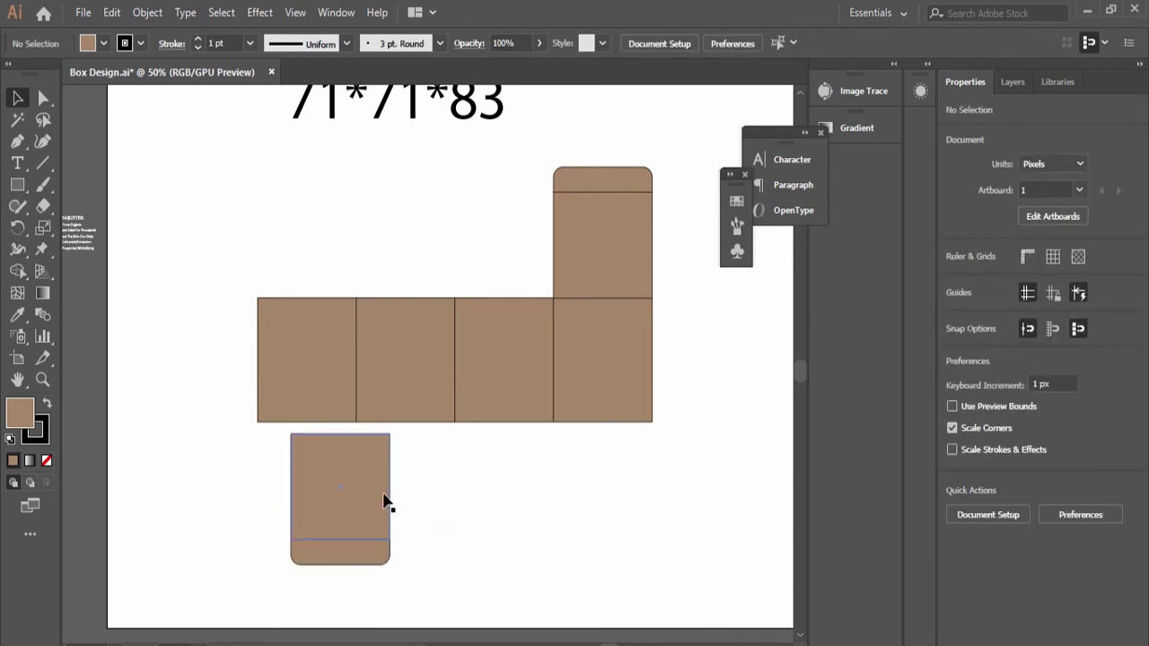
left_click_drag(384, 498, 326, 484)
left_click(472, 523)
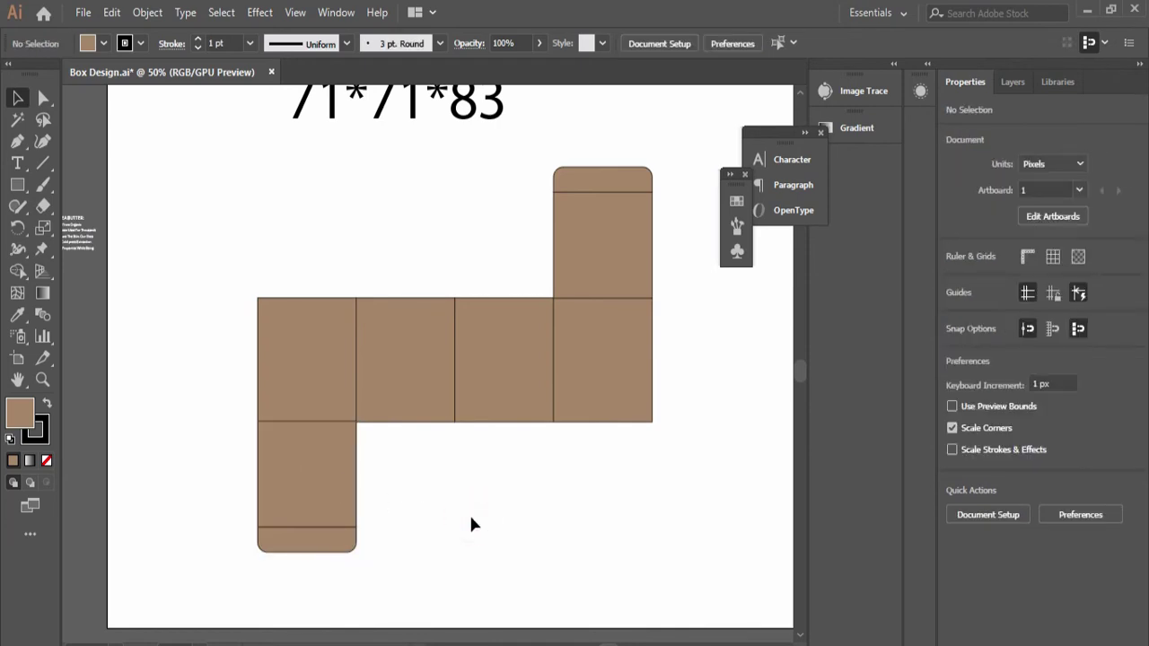
Step: Shift the lower square and flap group 201 px horizontally so it sits directly beneath the second side panel
scroll(472, 519, "up", 1)
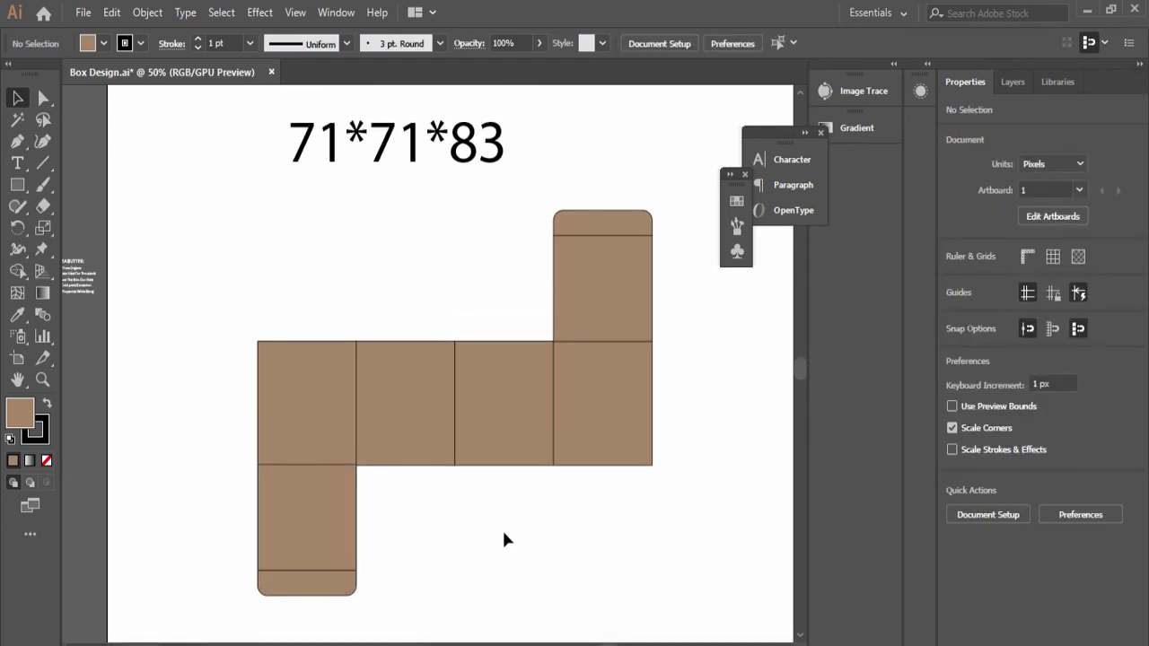
scroll(503, 535, "down", 2)
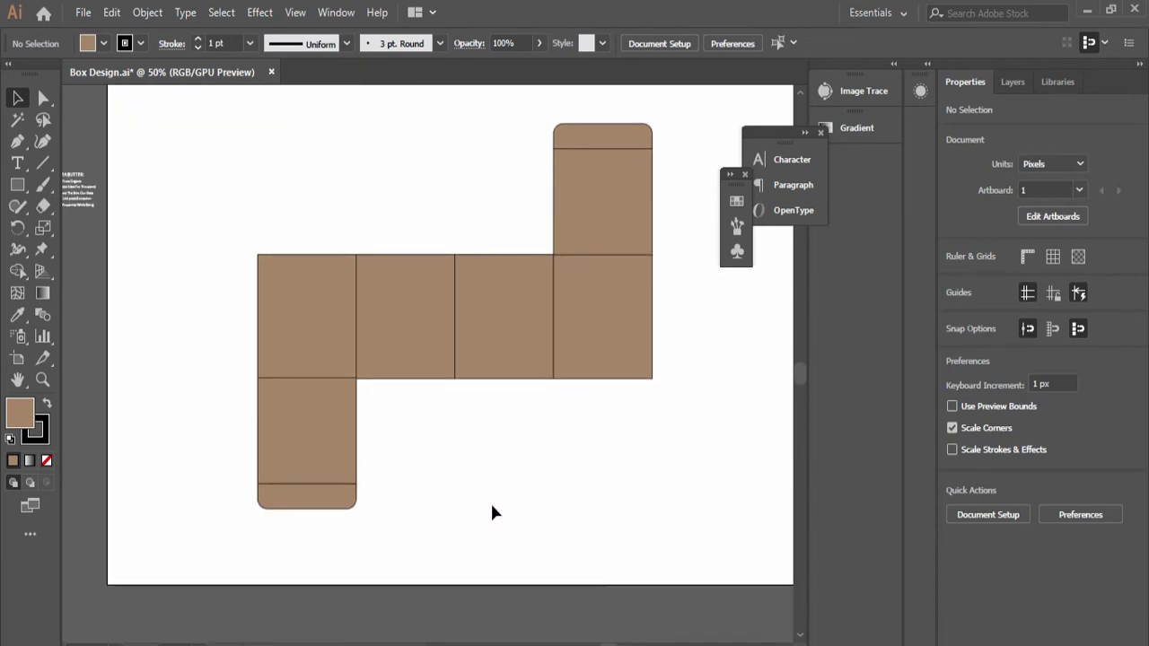
scroll(491, 501, "up", 2)
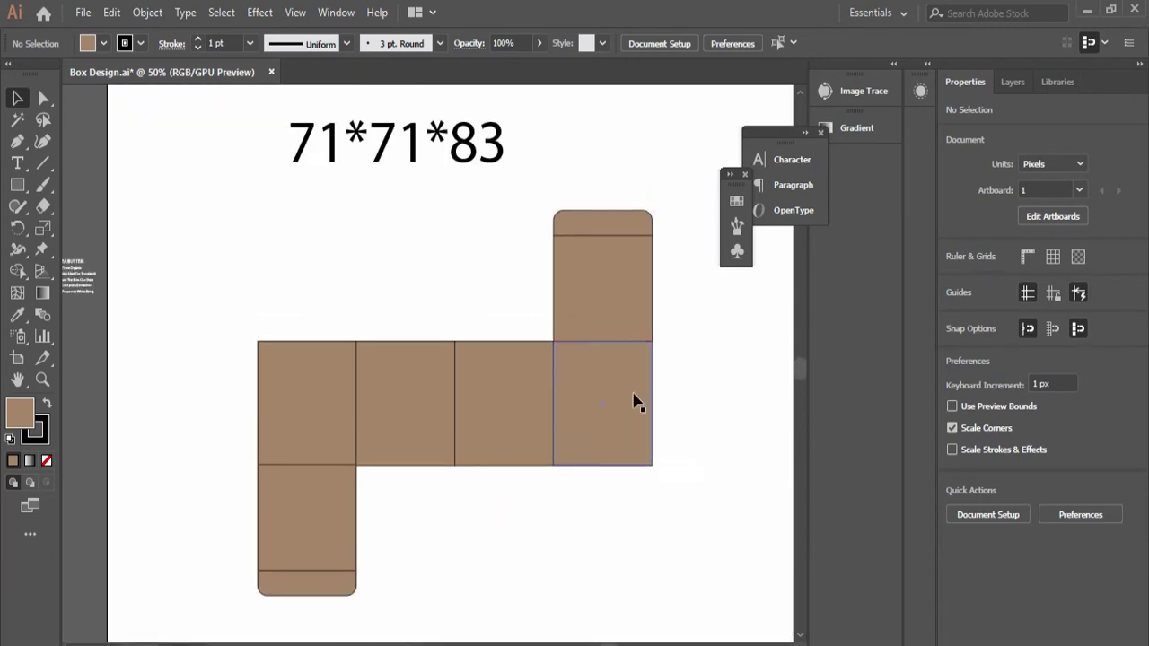
left_click(1091, 11)
left_click(656, 642)
left_click(329, 508)
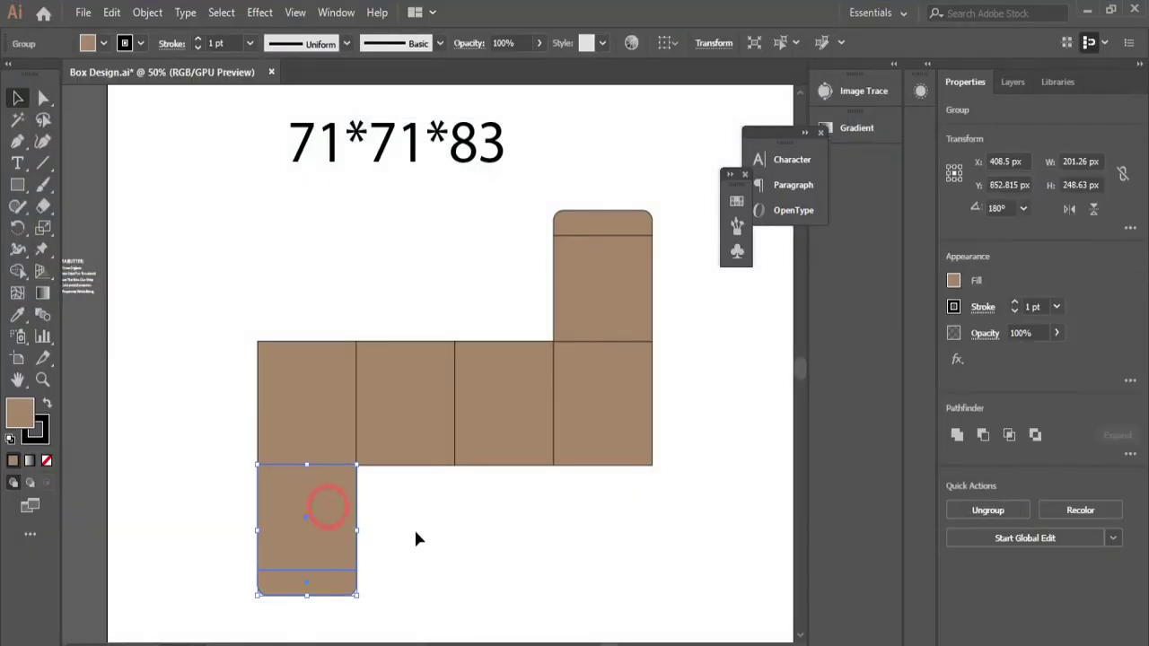
left_click_drag(336, 530, 437, 528)
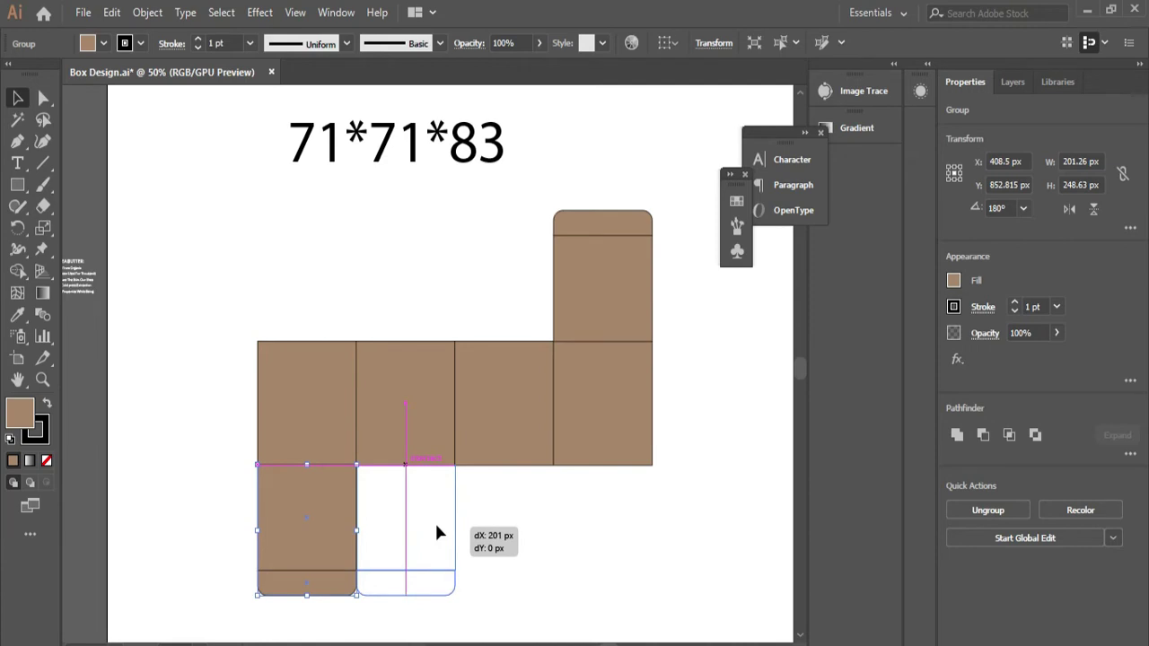
left_click_drag(436, 534, 436, 533)
left_click(542, 504)
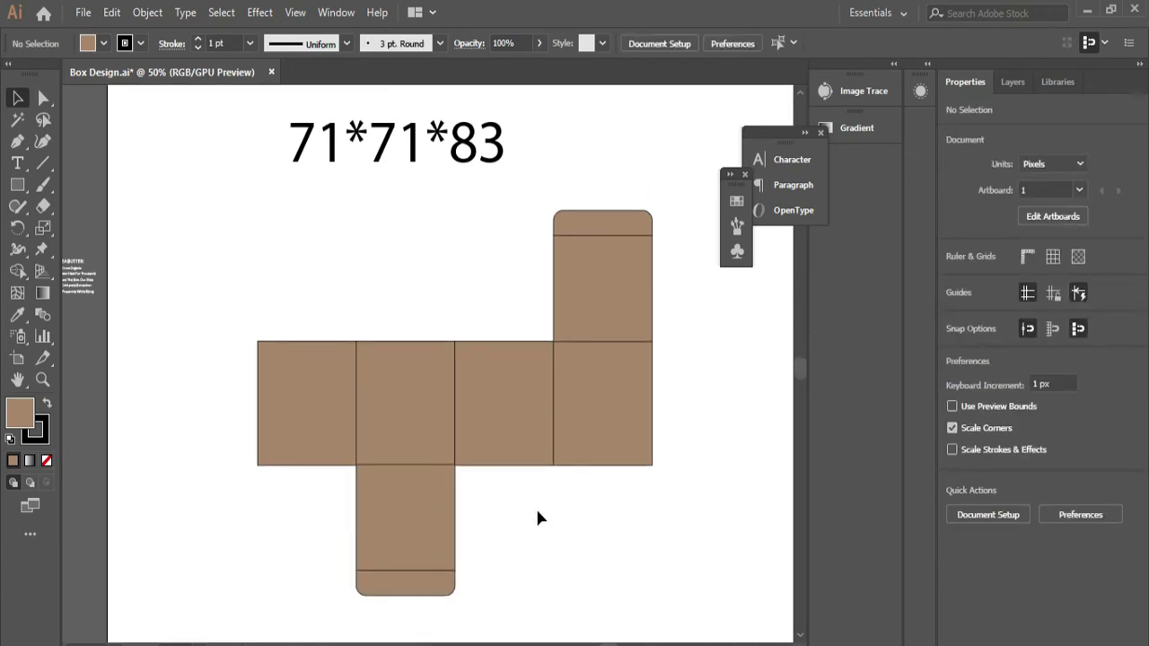
left_click(528, 513)
Step: Copy the first side panel directly above itself and shorten the copy from its upper edge to about 79 px high
scroll(177, 381, "up", 1)
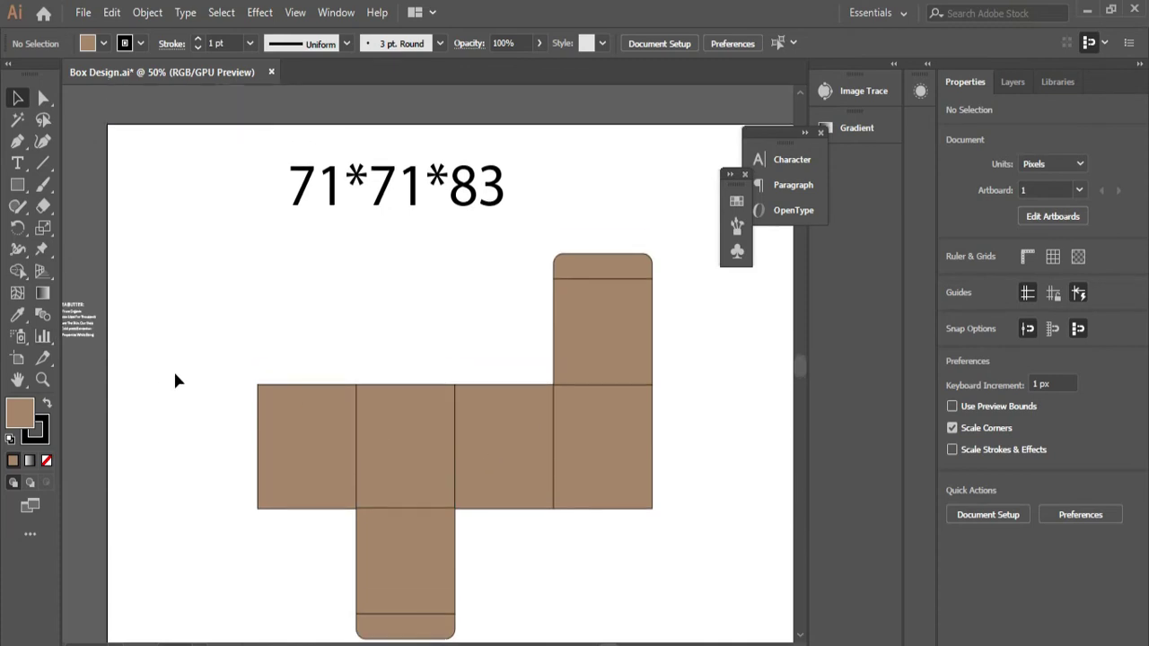
scroll(177, 381, "down", 1)
left_click(286, 395)
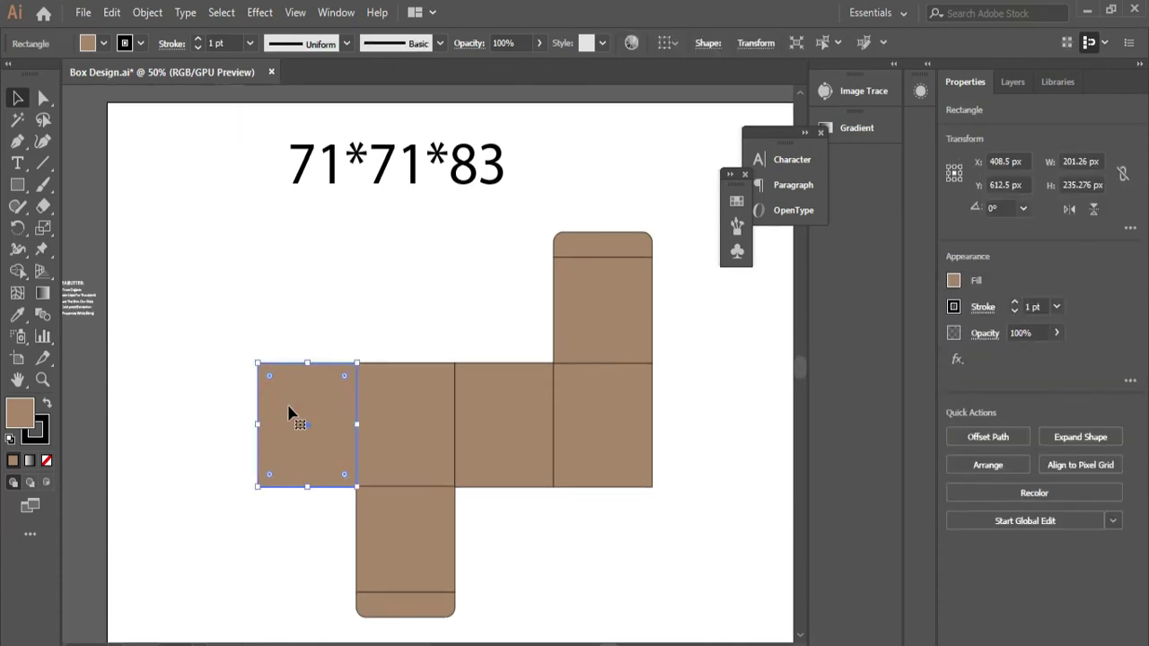
left_click_drag(296, 411, 296, 287)
left_click(397, 285)
left_click(311, 253)
left_click_drag(307, 239, 316, 325)
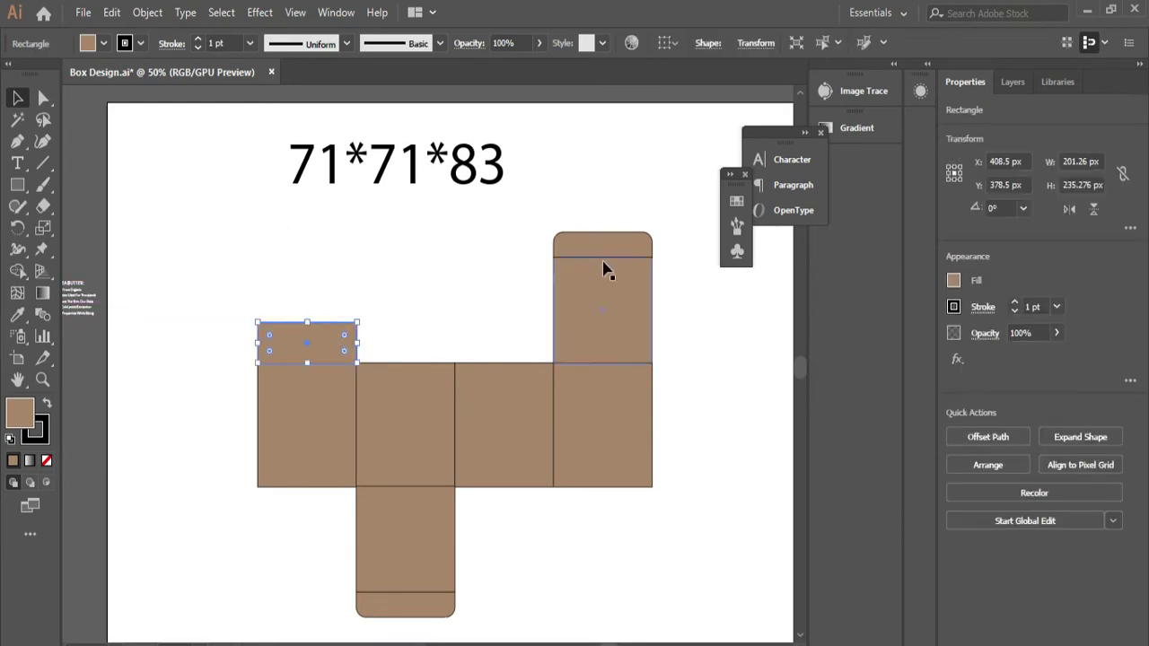
left_click(391, 340)
Step: Round the two upper corners of the new flap above the first panel
scroll(388, 354, "up", 4)
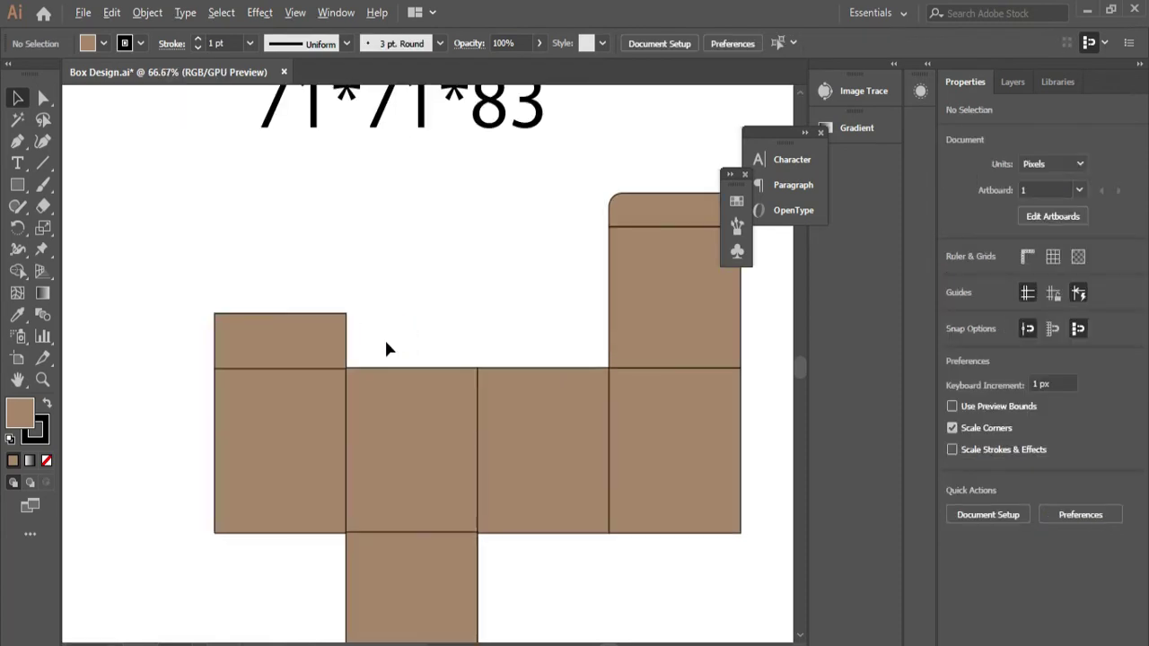
left_click(368, 361)
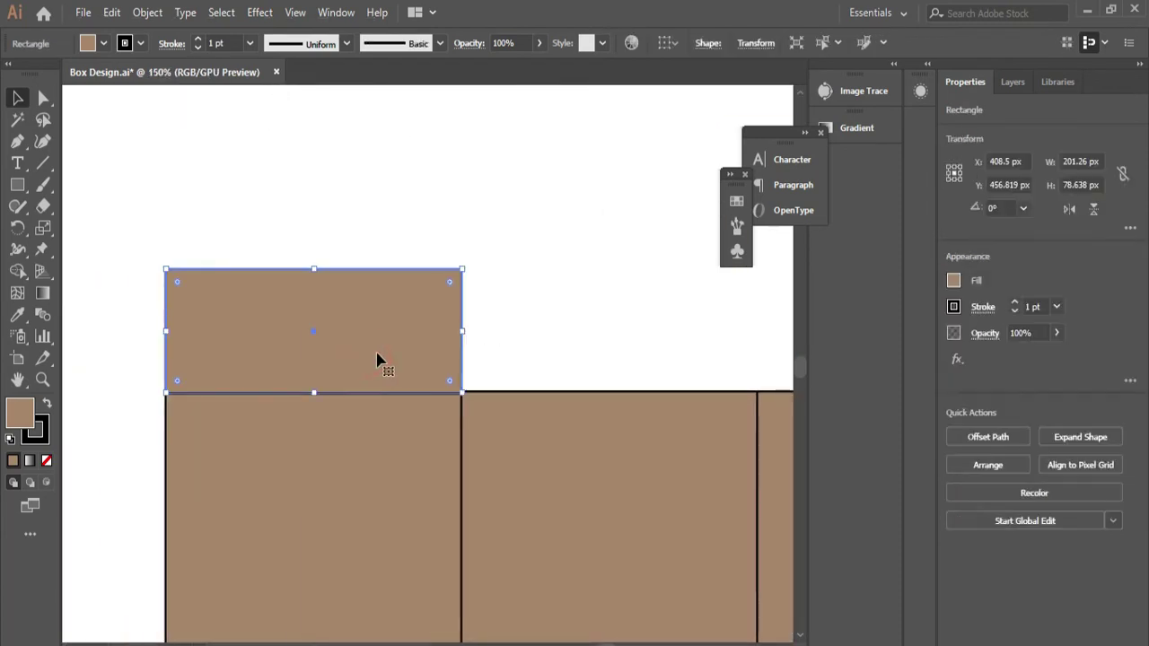
left_click(523, 333)
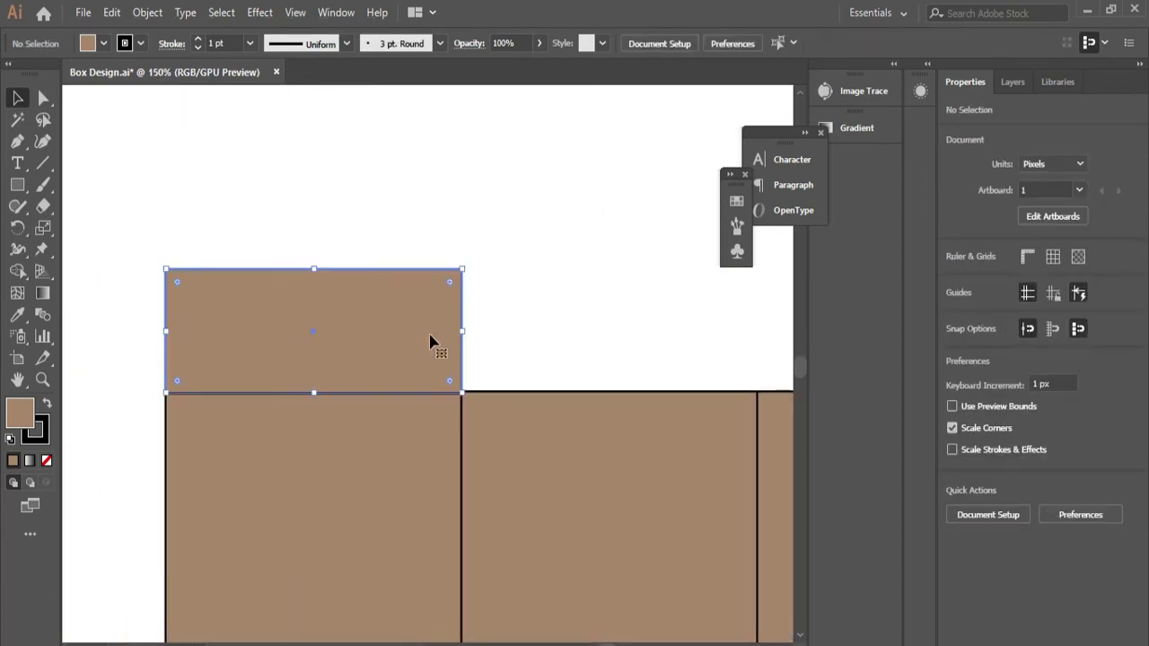
left_click(415, 339)
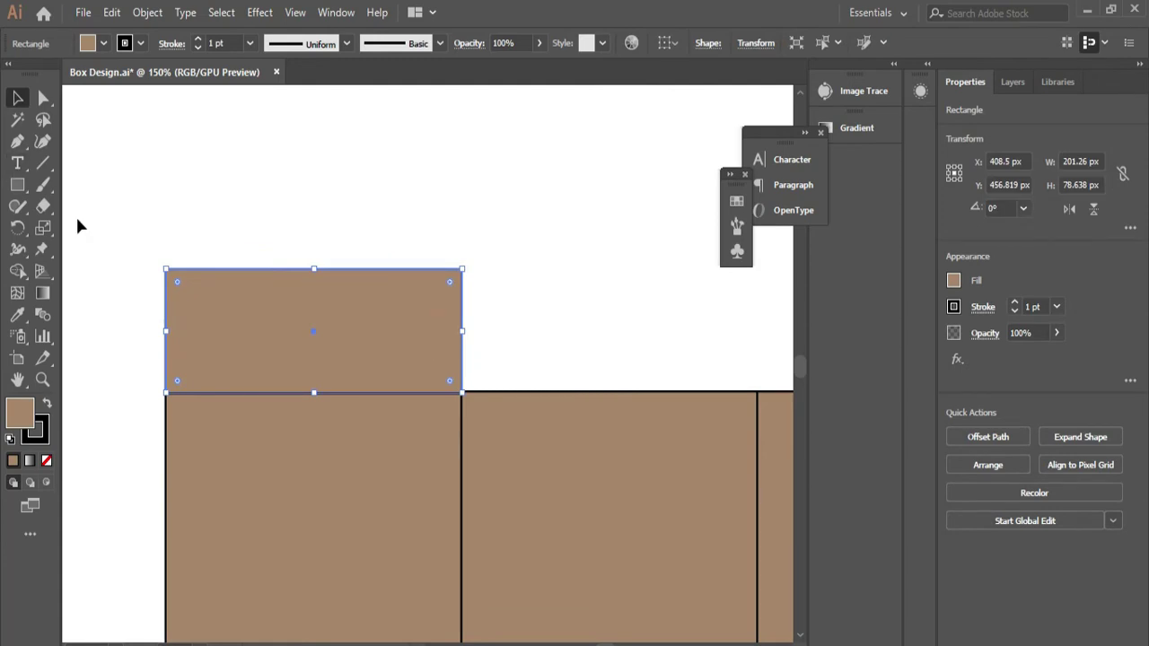
left_click(43, 98)
left_click(142, 169)
left_click_drag(144, 252, 437, 307)
left_click(17, 99)
left_click(295, 161)
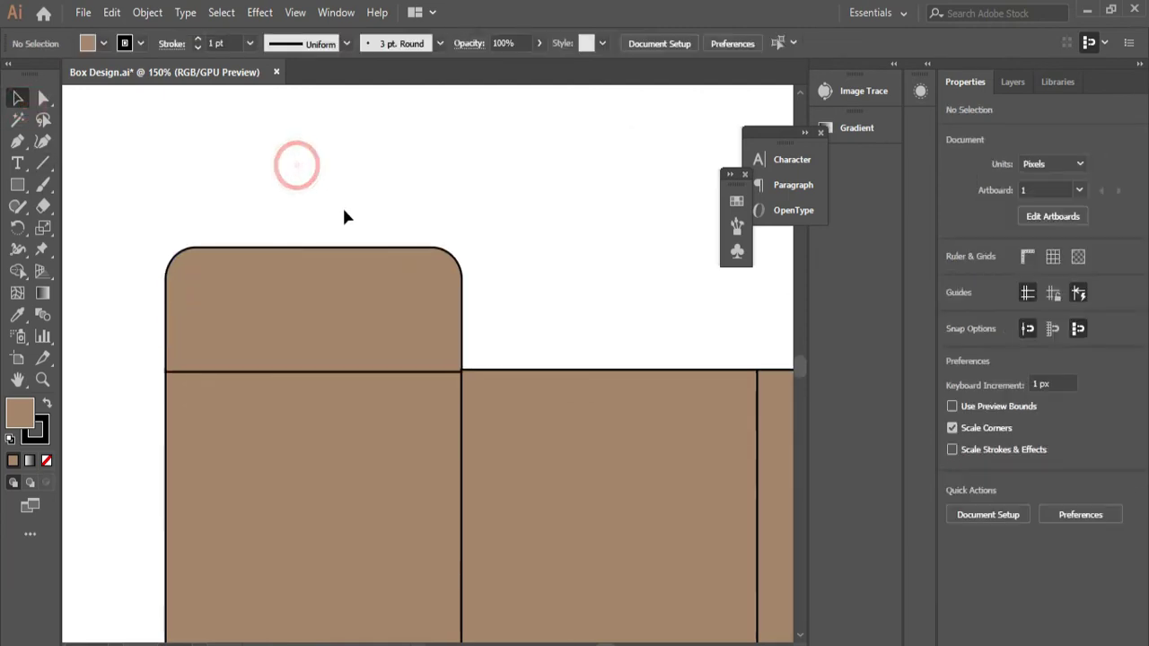
Step: Add an anchor point on the flap's right edge at about Y 468.43 px with the Pen tool and select it
left_click(326, 301)
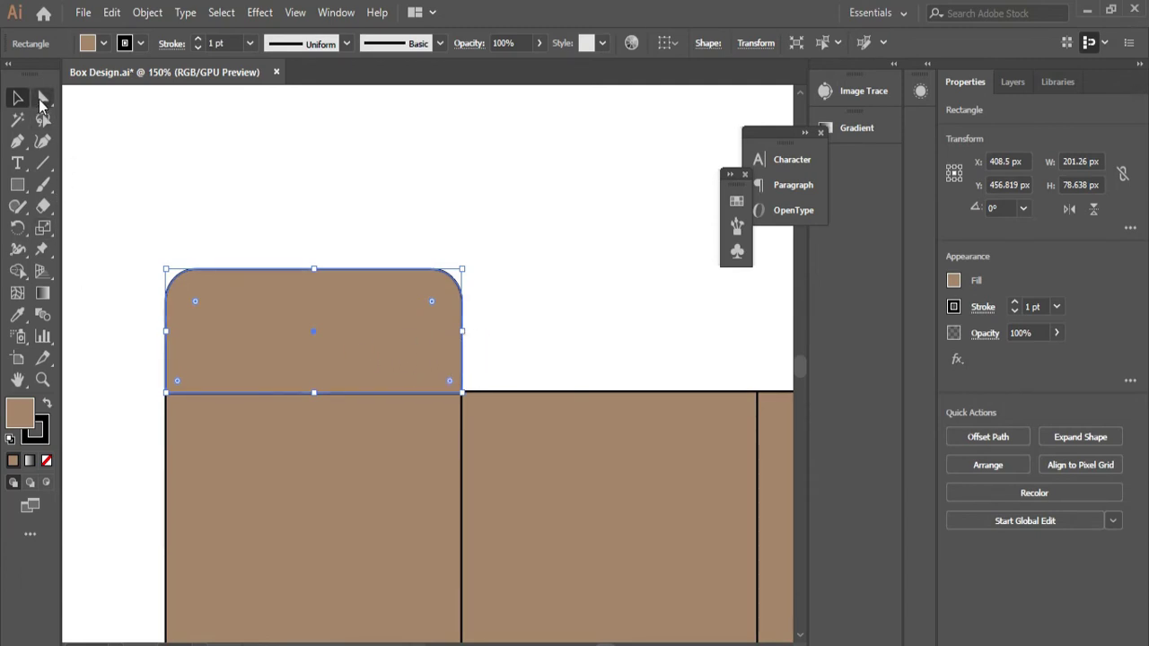
left_click(22, 145)
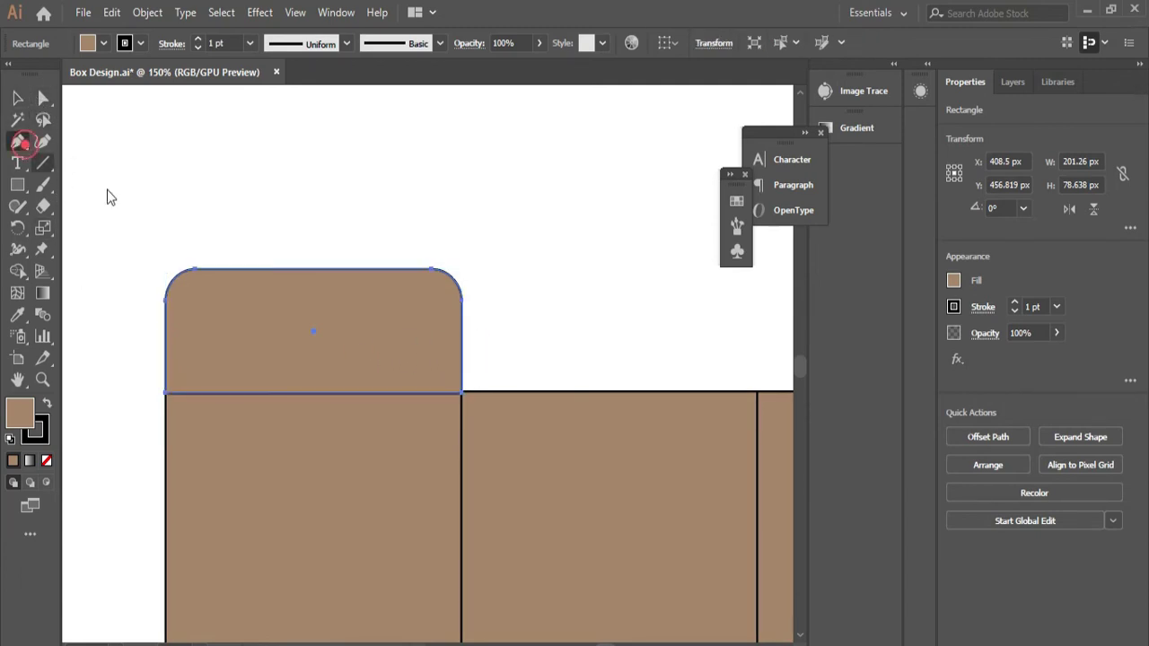
left_click(466, 356)
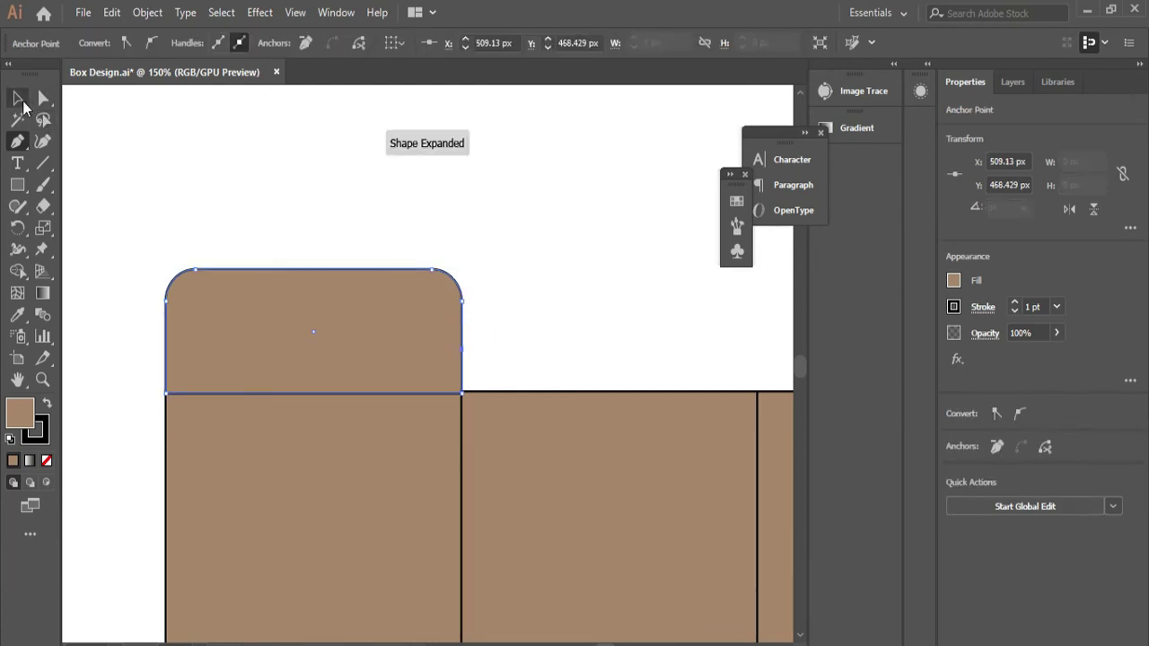
left_click(17, 98)
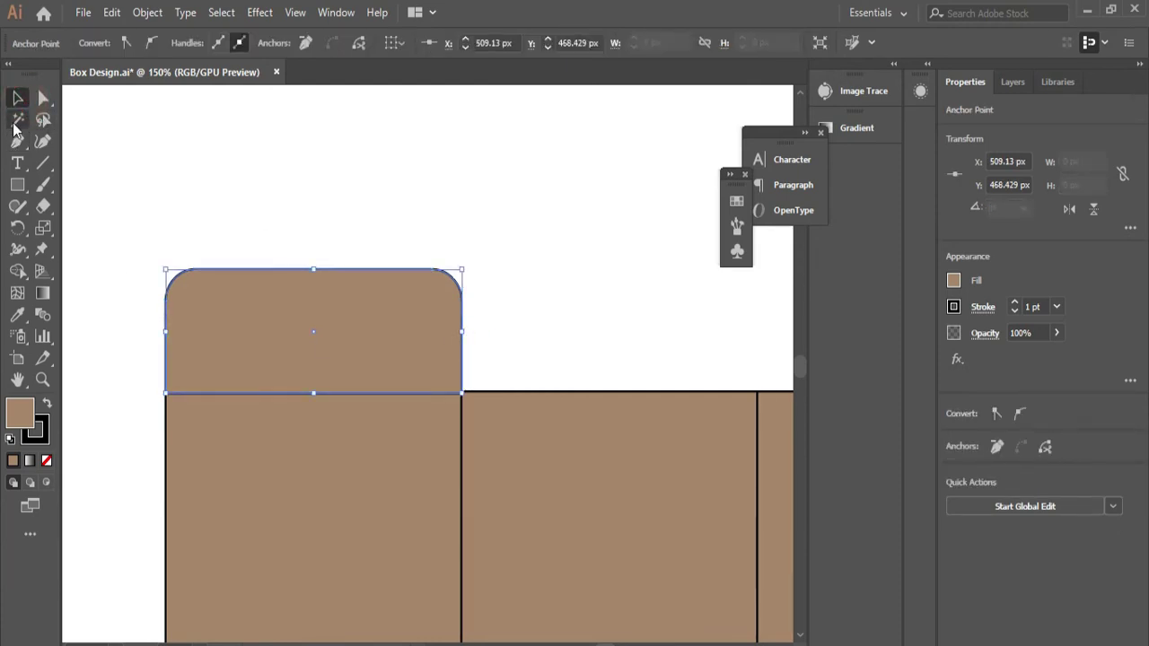
left_click(42, 98)
left_click(463, 354)
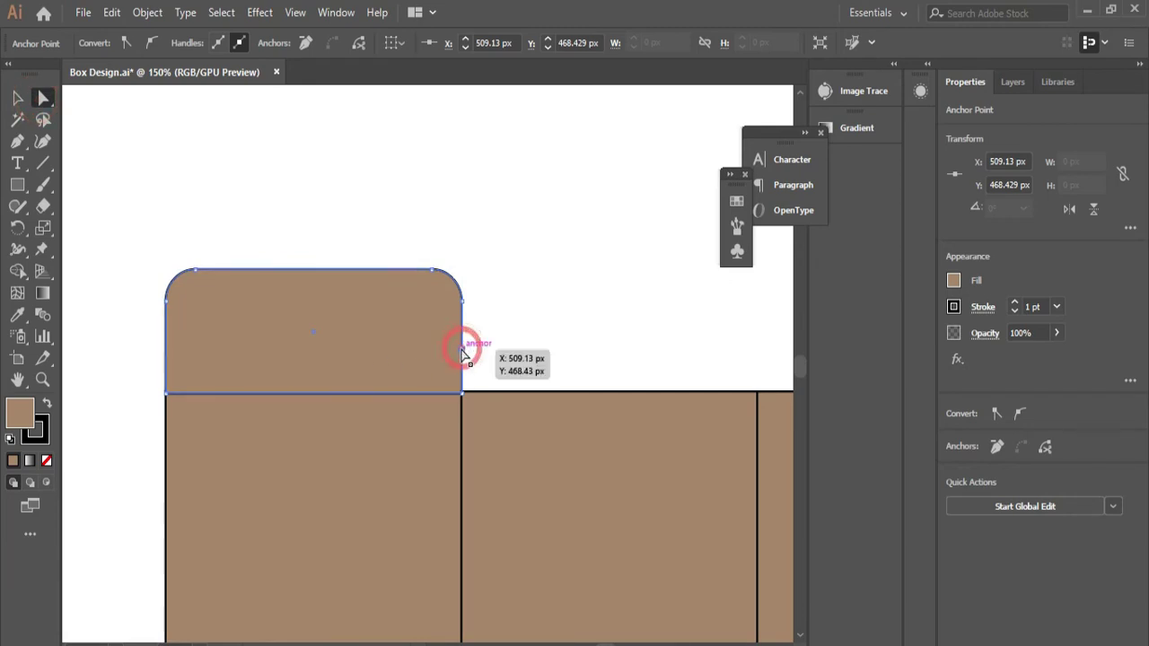
Step: Move the right-edge anchor point inward to X 493.13 px to form a V-shaped notch
left_click_drag(461, 348, 451, 350)
key("Left")
key("Left")
key("Left")
key("Left")
key("Left")
key("Left")
key("Left")
key("Left")
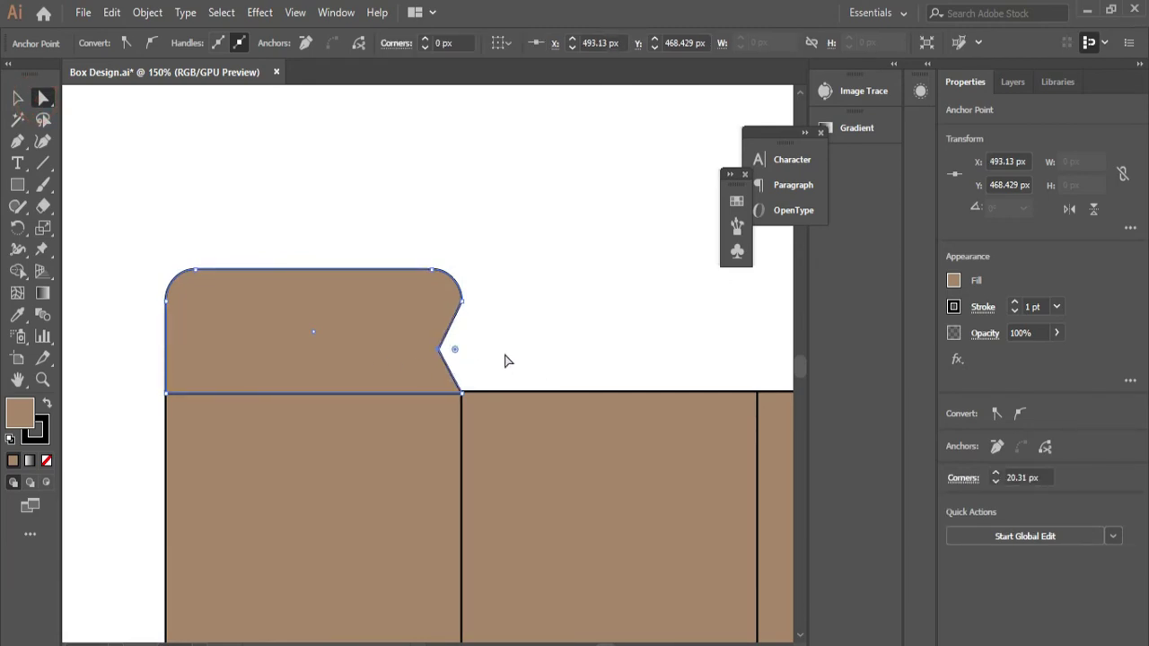
scroll(202, 314, "down", 1)
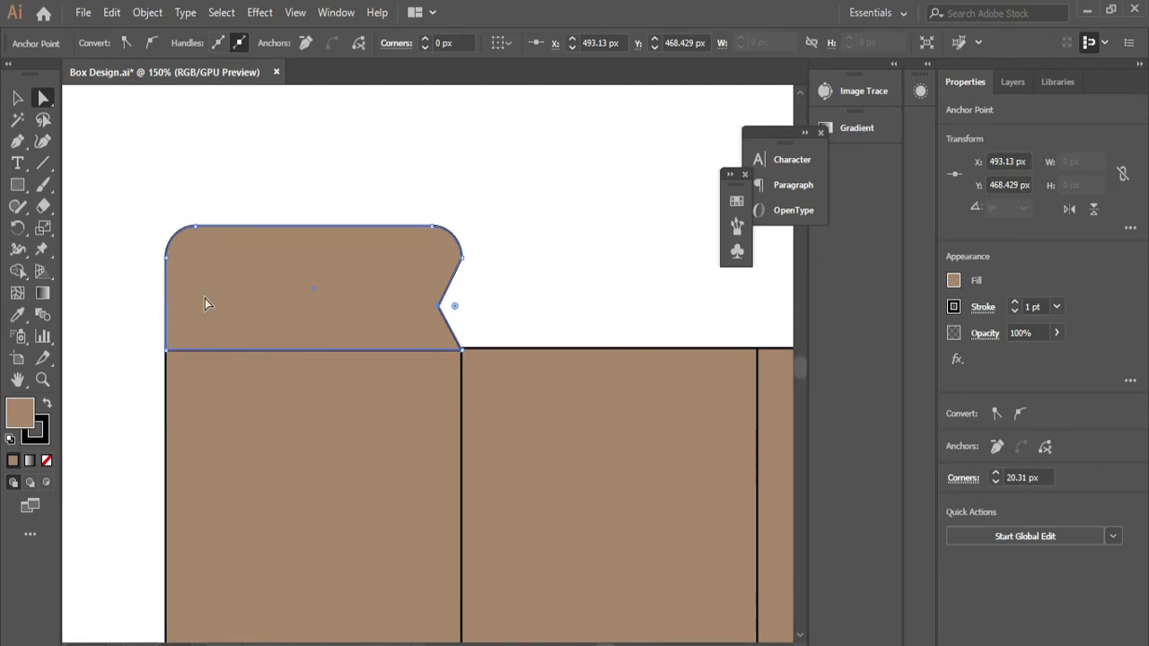
Step: Add an anchor point on the flap's left edge at about Y 470.71 px with the Pen tool
key("p")
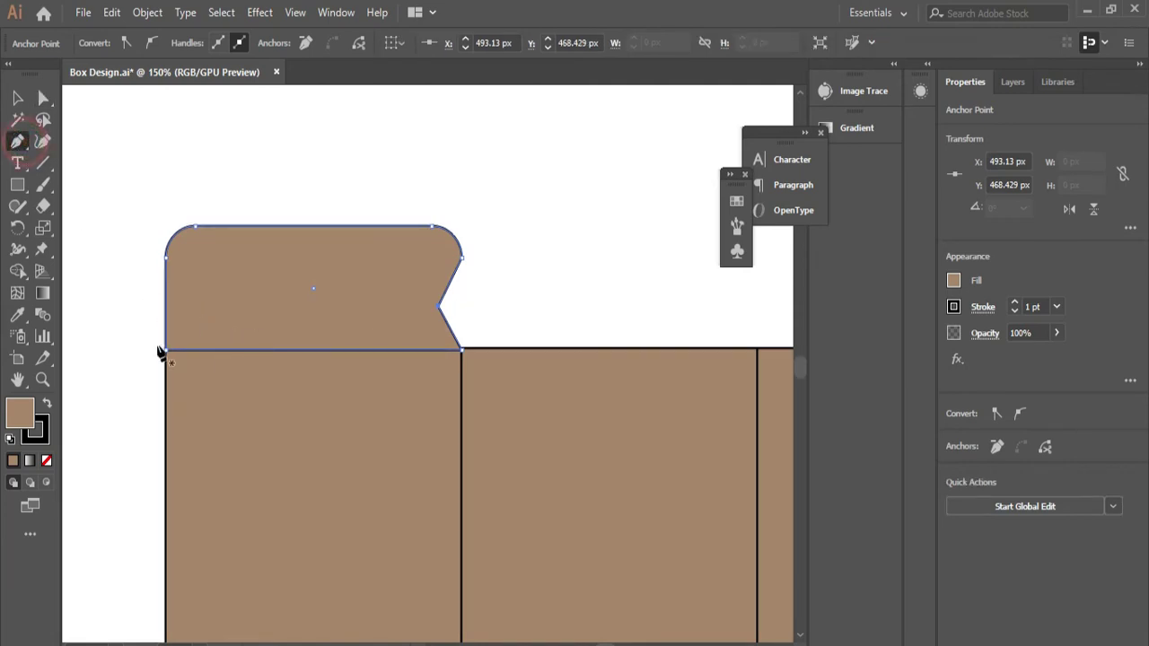
left_click(165, 309)
key("a")
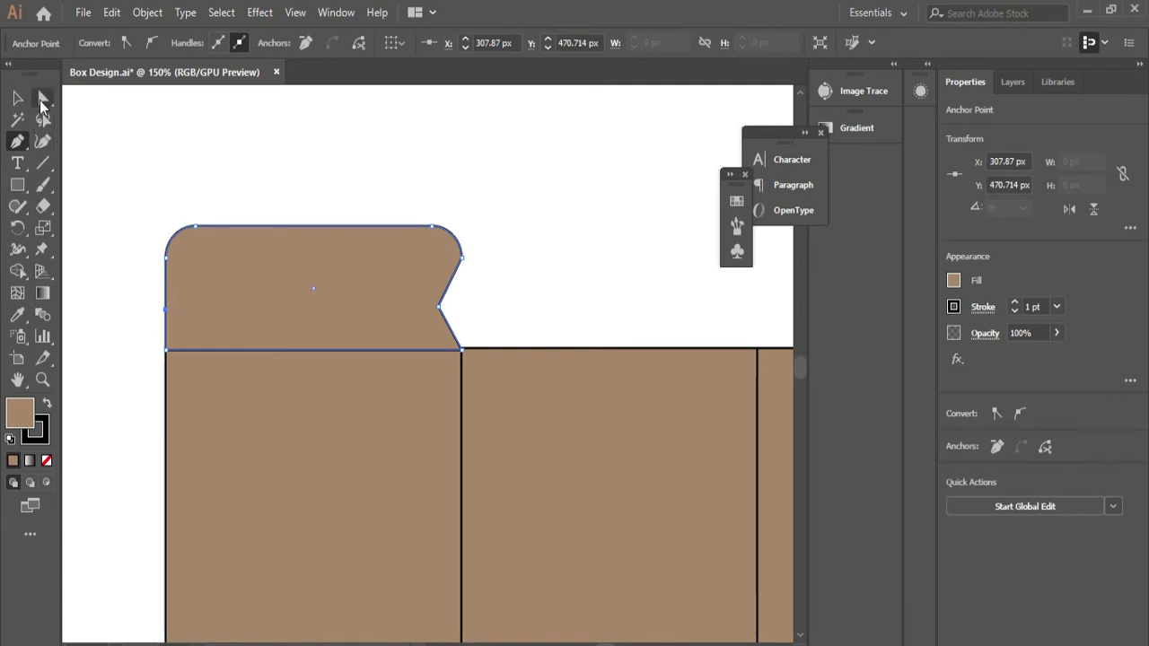
Step: Try shifting the left-edge anchor point inward to X 317.87 px and outward to X 305.87 px
left_click_drag(165, 310, 168, 310)
key("Right")
key("Right")
key("Right")
key("Right")
key("Right")
key("Right")
key("Right")
key("Right")
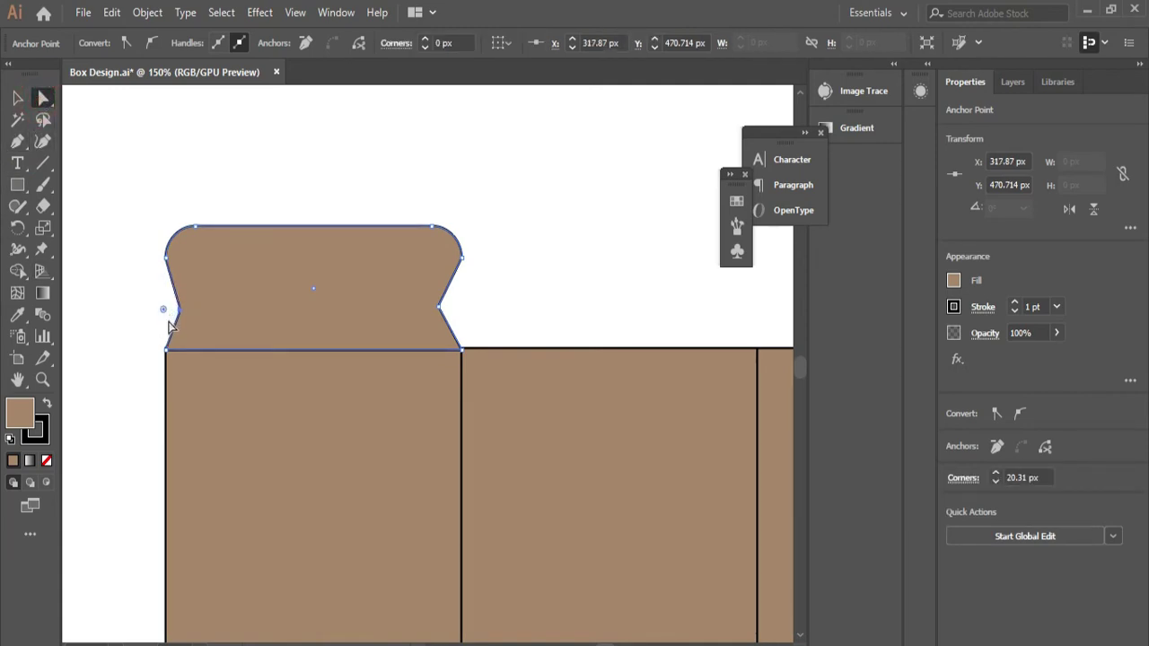
key("Left")
key("Left")
key("Left")
key("Left")
key("Left")
key("Left")
key("Left")
key("Left")
key("Left")
key("Left")
key("Left")
key("Left")
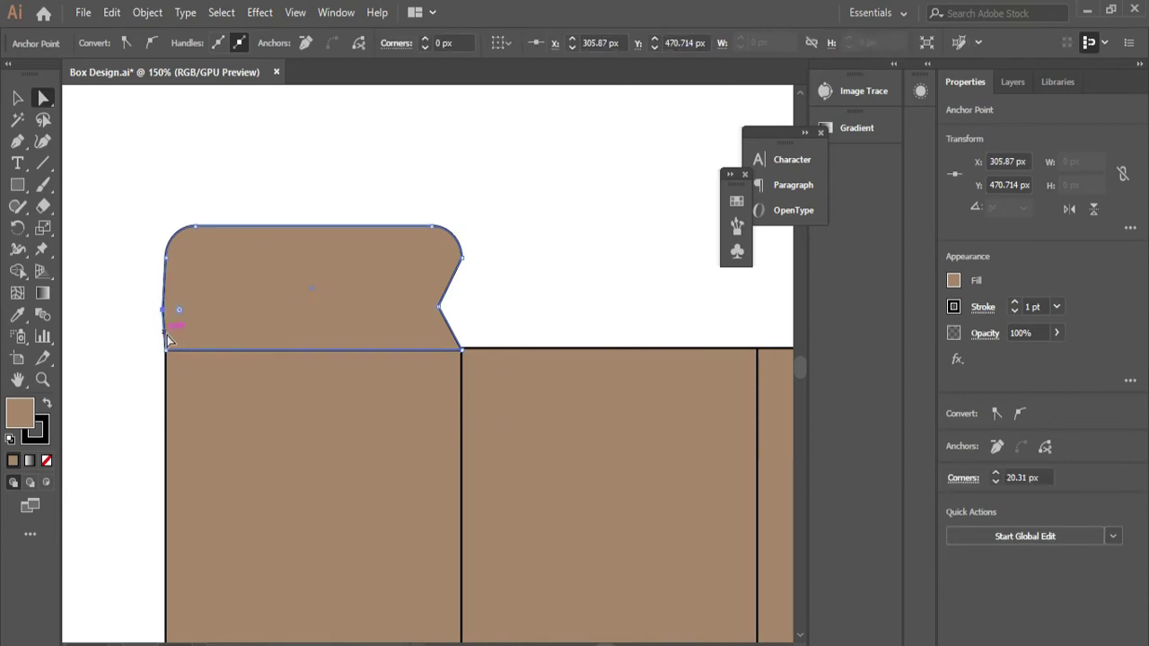
Step: Undo the shifts of the left-edge anchor point and deselect the flap
key("ctrl+z")
key("ctrl+z")
key("ctrl+z")
key("ctrl+z")
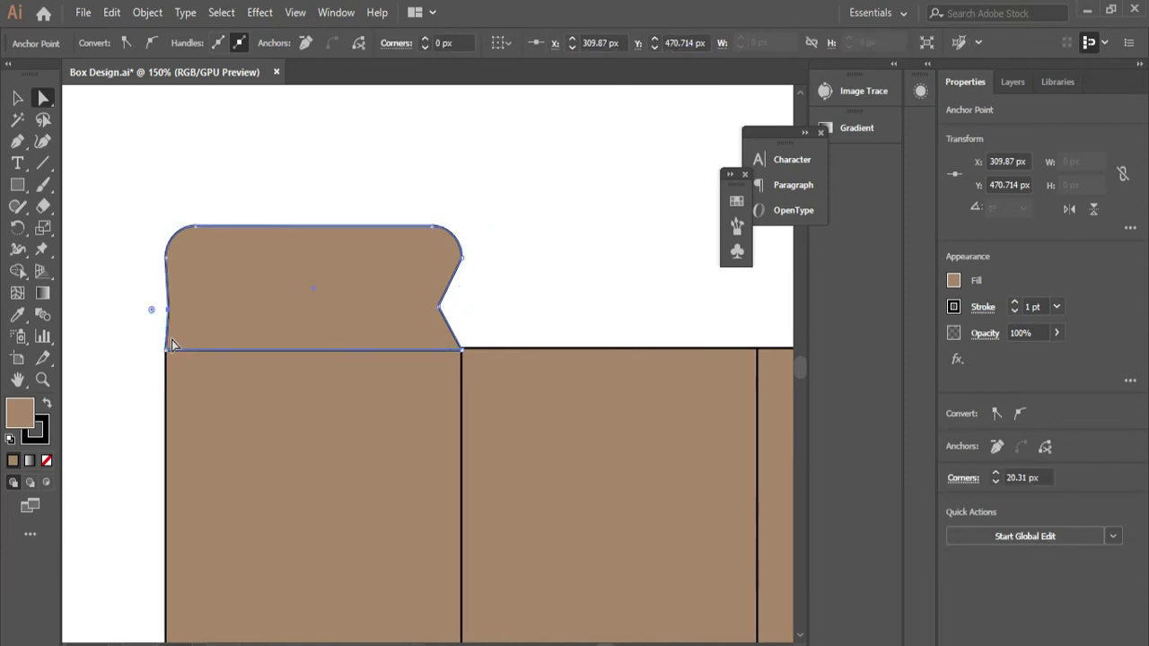
key("ctrl+z")
key("ctrl+z")
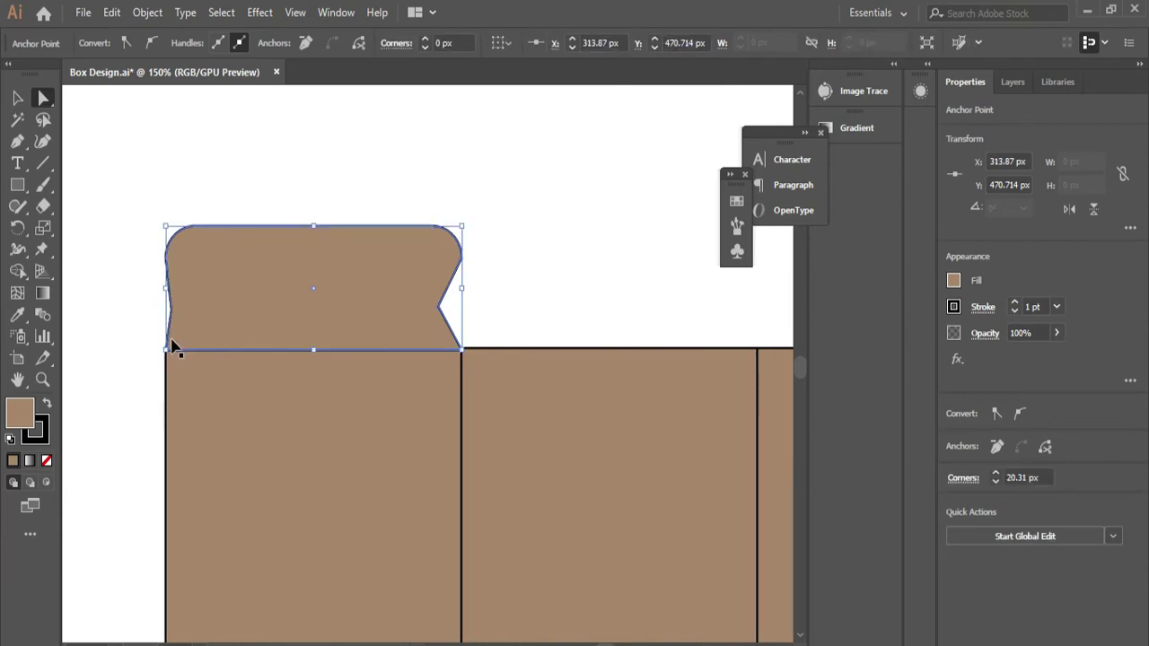
left_click(17, 96)
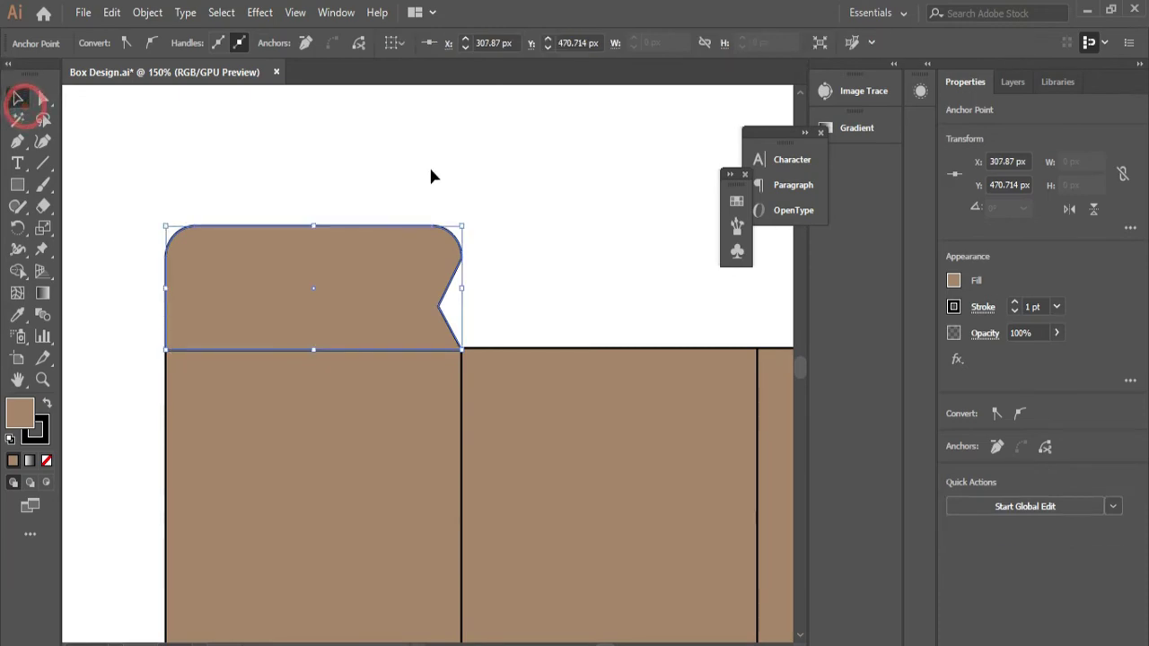
left_click(430, 166)
Step: Duplicate the notched flap and place the copy just above the second panel of the row
key("ctrl+minus")
key("ctrl+minus")
scroll(475, 248, "down", 2, "alt")
scroll(585, 364, "up", 2, "alt")
left_click_drag(585, 365, 561, 503)
left_click(320, 286)
left_click(436, 244)
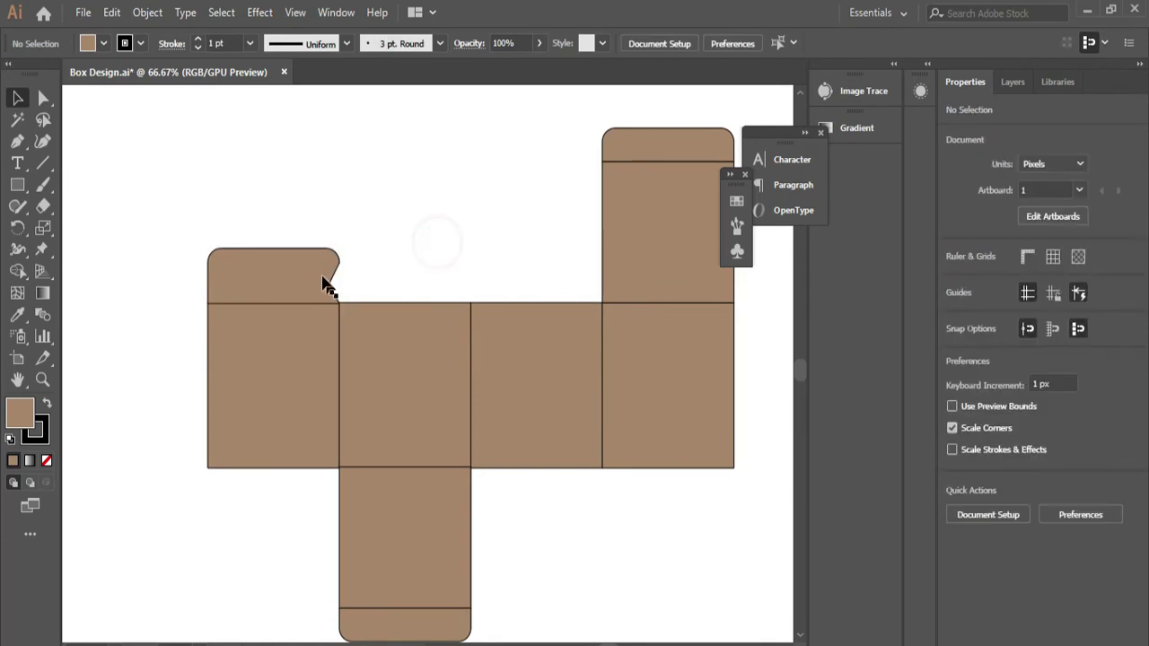
left_click(310, 261)
left_click_drag(308, 278, 377, 290, "alt")
key("ctrl+z")
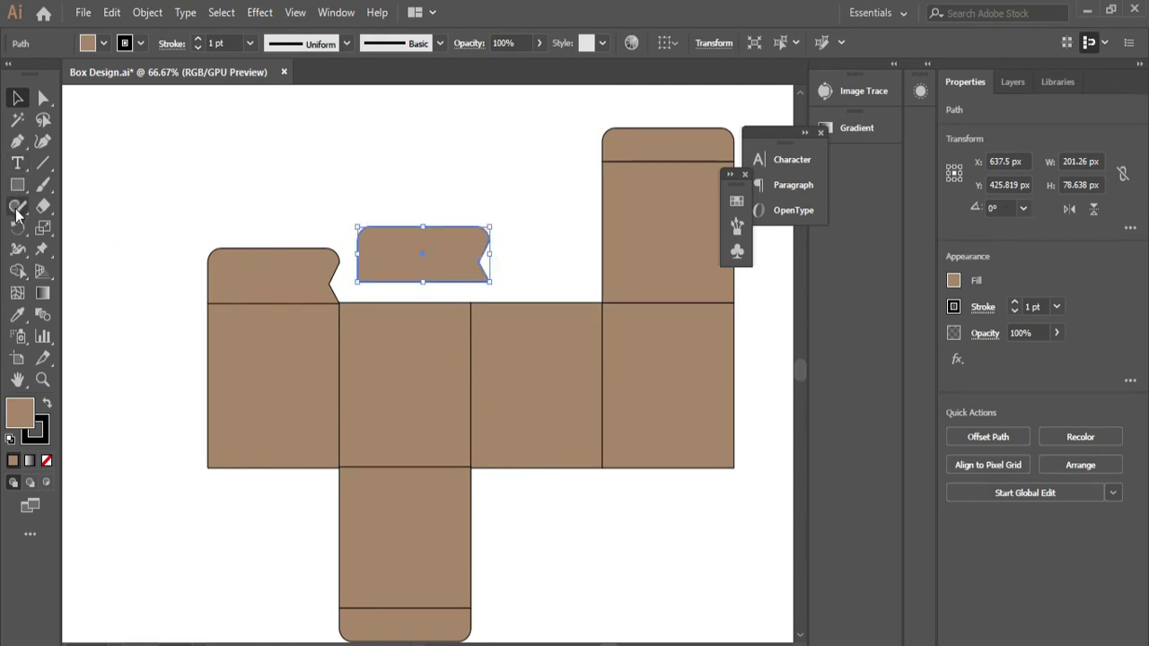
Step: Mirror the copied notched flap horizontally with the Reflect tool and attach it to the third panel's top edge
left_click_drag(17, 227, 72, 236)
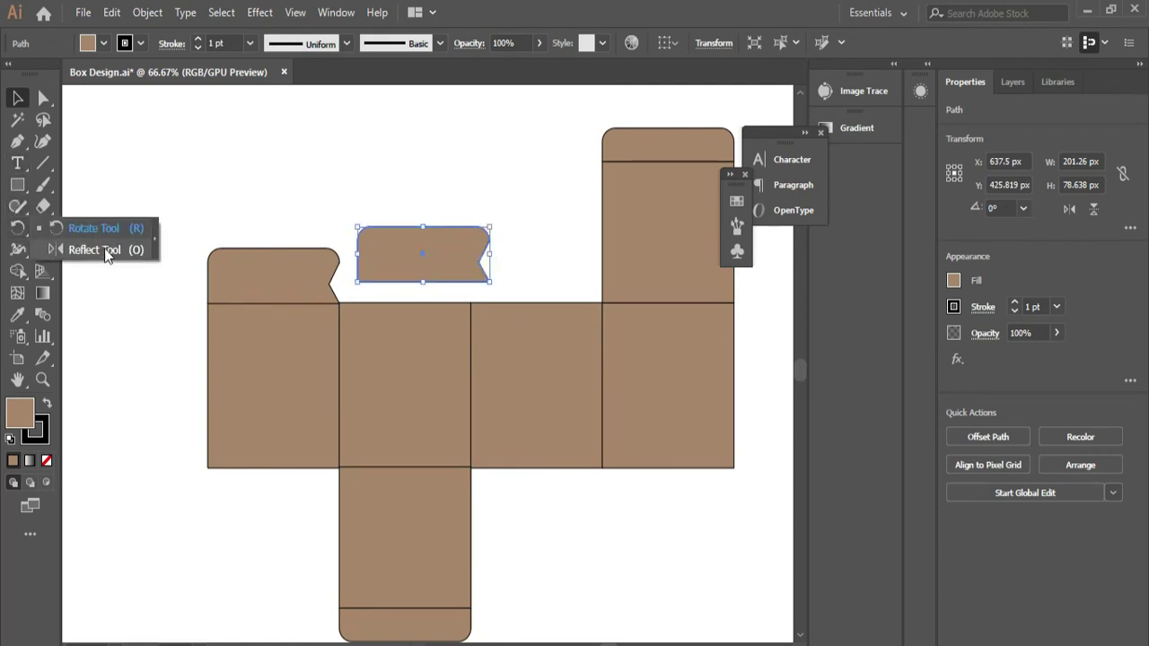
left_click(104, 248)
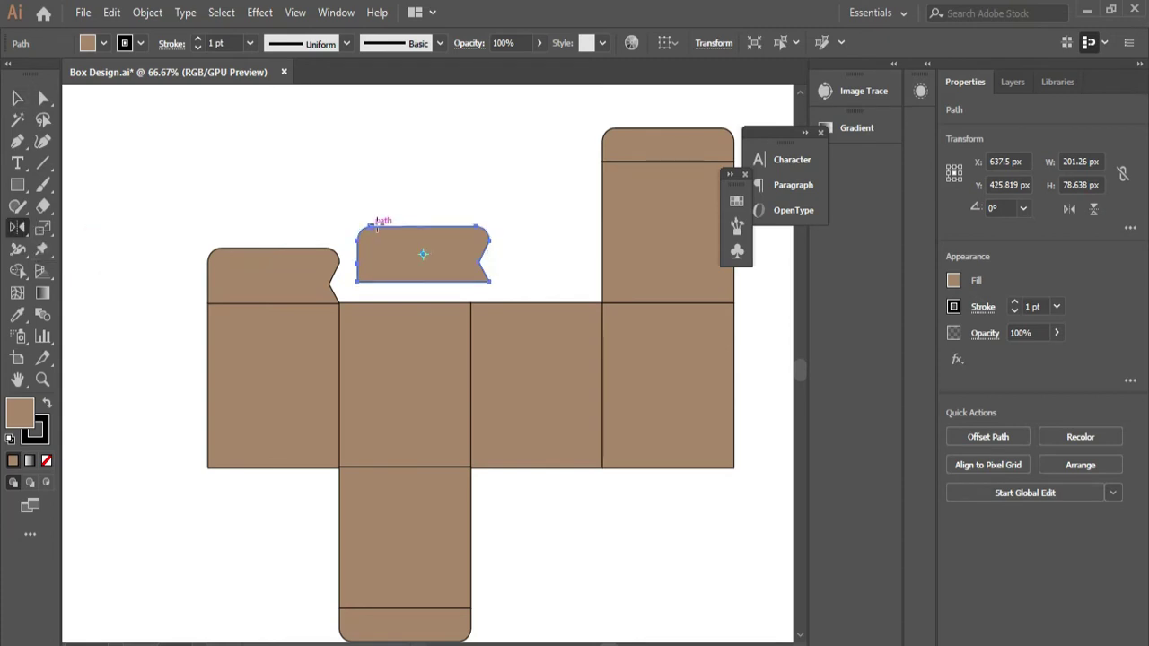
left_click(549, 249)
left_click_drag(446, 258, 646, 283)
left_click(17, 97)
left_click_drag(740, 281, 604, 300)
left_click(756, 323)
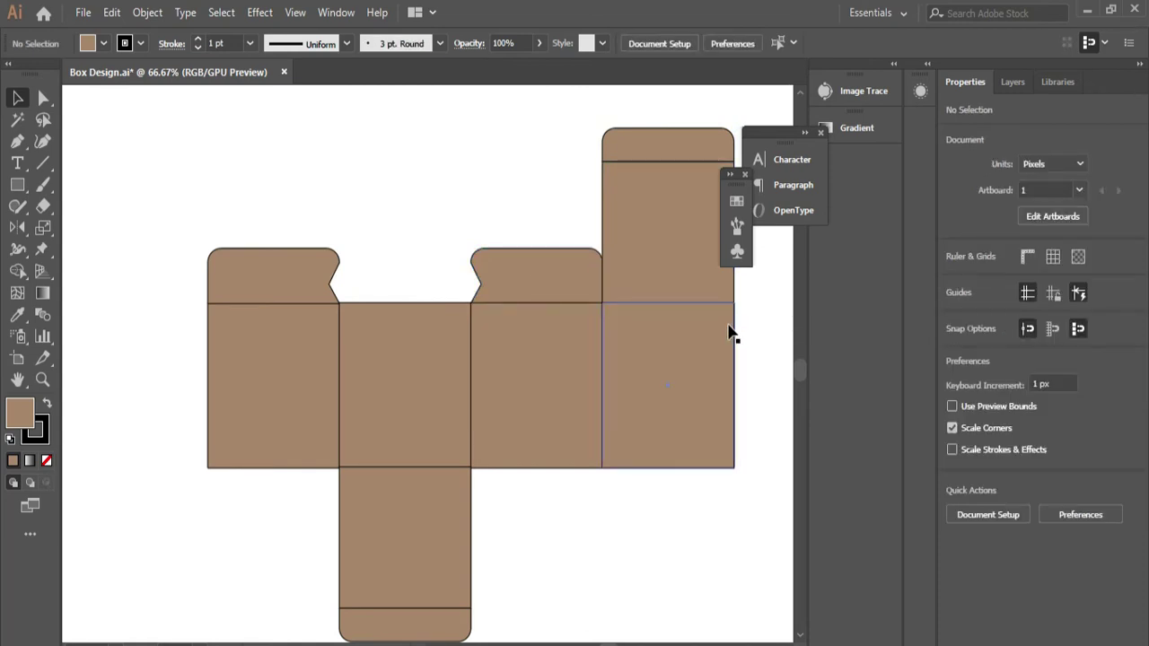
Step: Duplicate the first panel's top flap, rotate the copy 180° and attach it to the first panel's bottom edge
scroll(602, 480, "down", 2)
scroll(608, 500, "up", 1)
left_click_drag(608, 500, 494, 408)
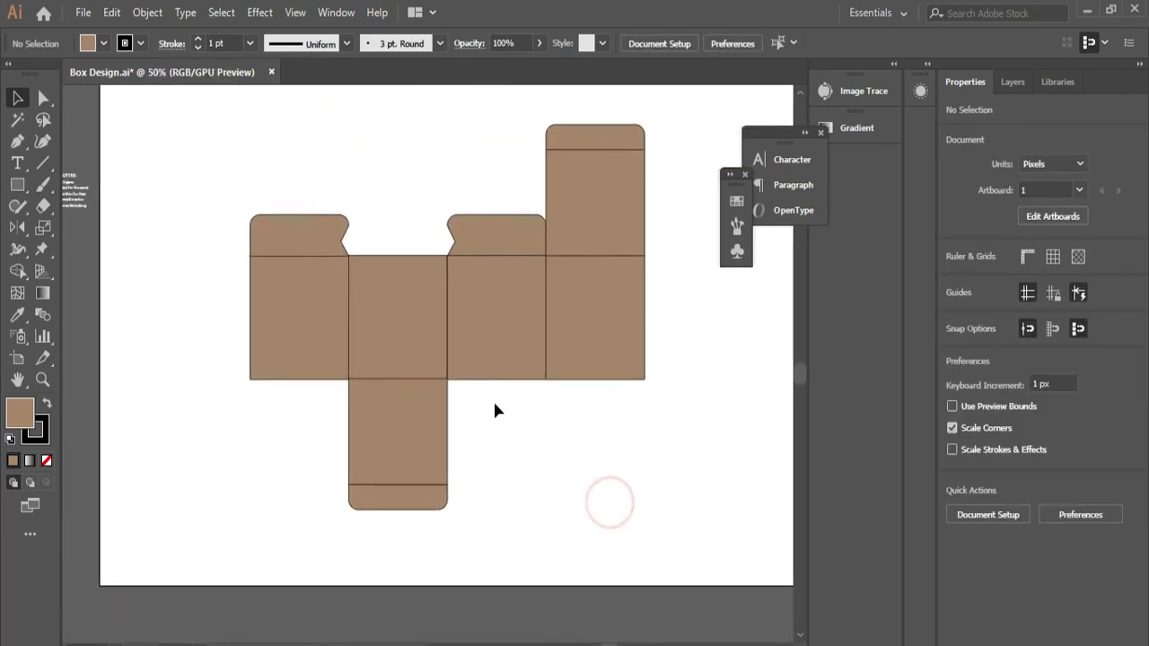
left_click(328, 240)
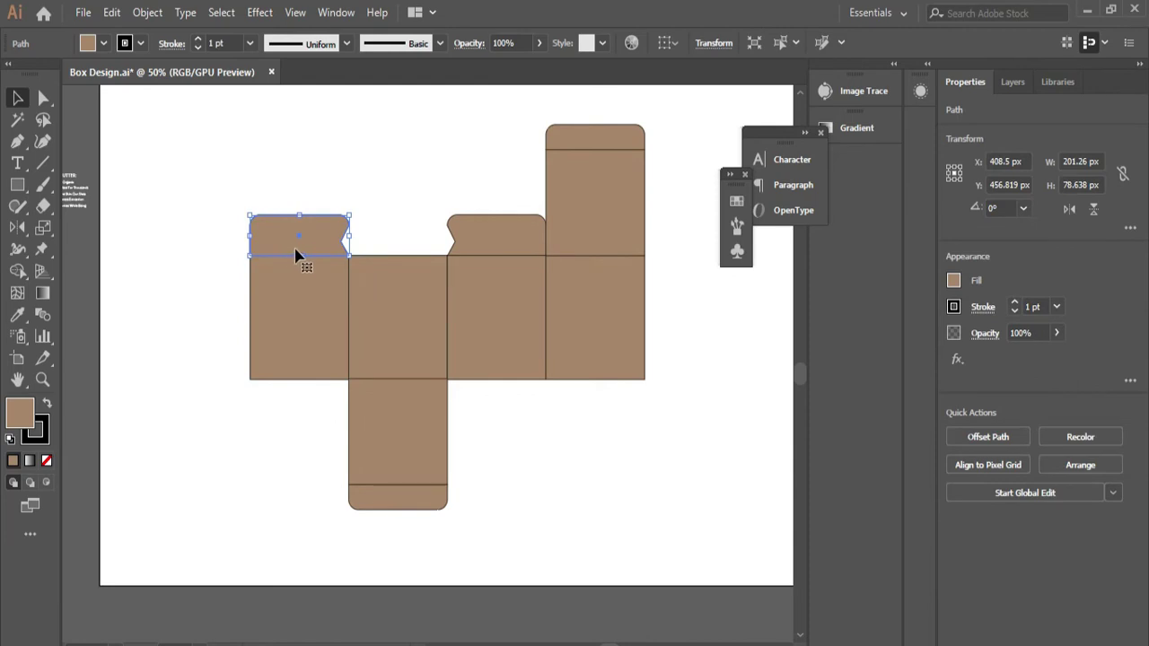
left_click_drag(316, 237, 216, 472)
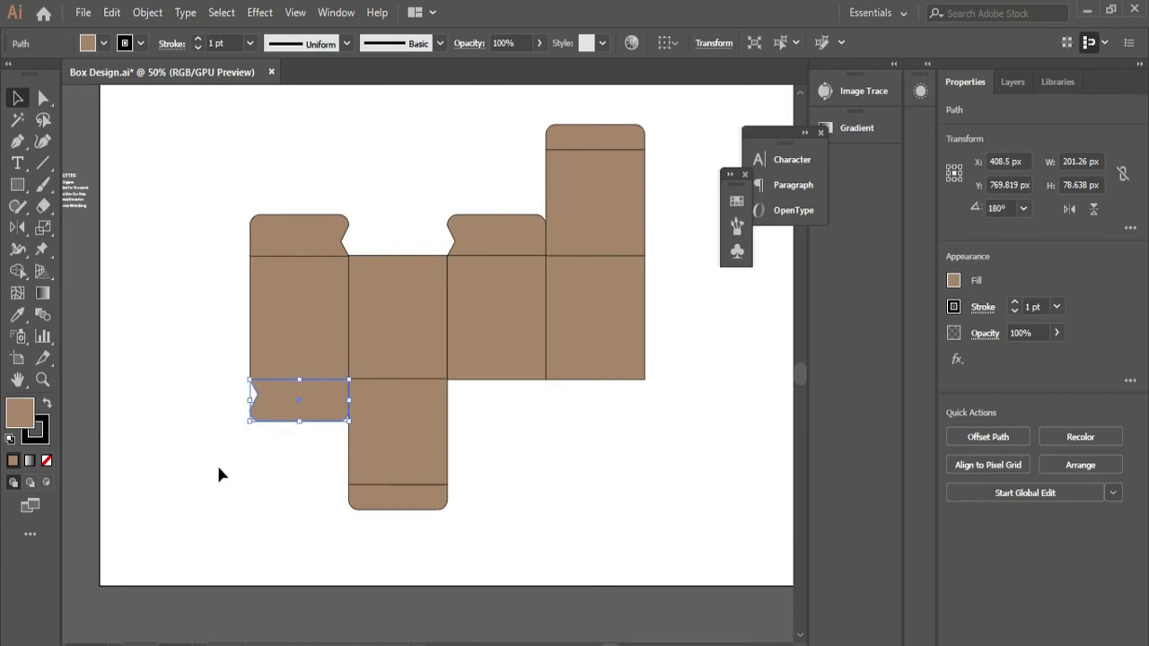
left_click(219, 469)
Step: Duplicate the third panel's top flap, rotate the copy 180° and attach it to the third panel's bottom edge
left_click_drag(505, 241, 508, 404)
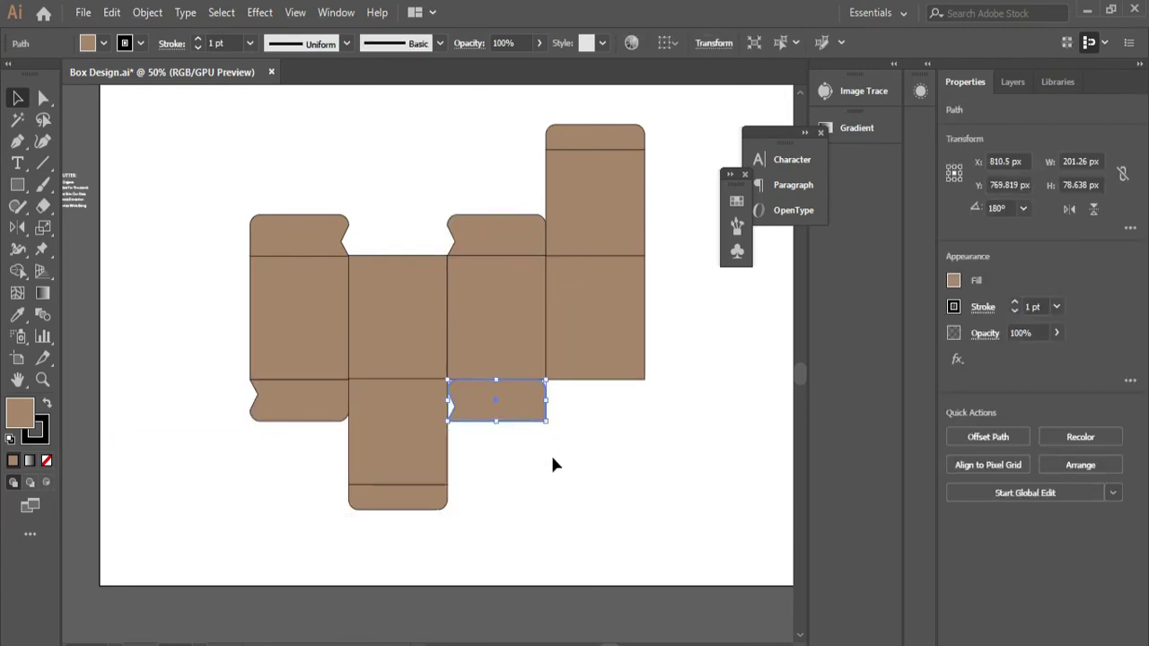
left_click(551, 385)
left_click(543, 395)
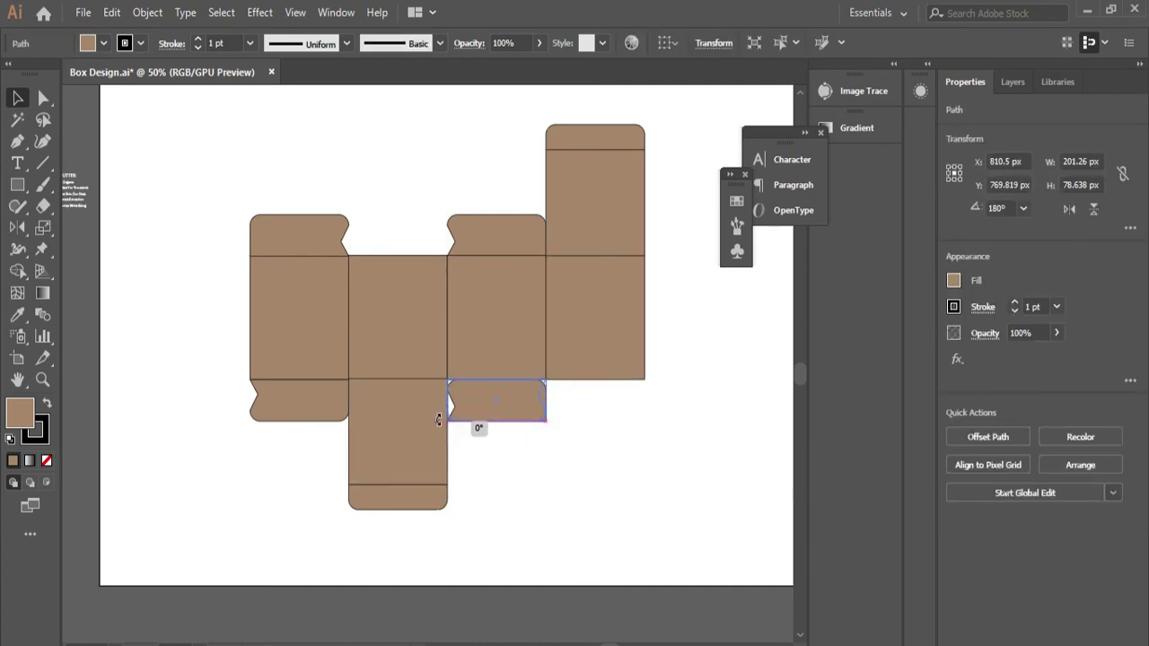
left_click(504, 465)
Step: Examine the assembled box layout and the prepared text, logo and brush artwork beside the artboard
scroll(481, 446, "down", 1)
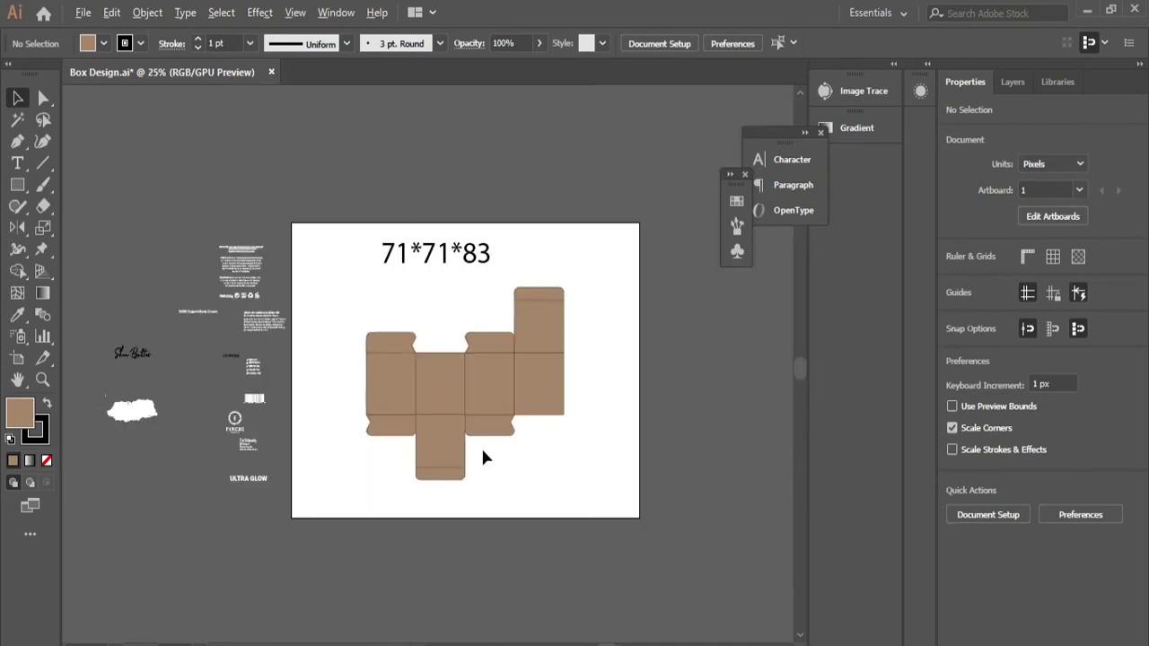
scroll(547, 477, "up", 1)
scroll(439, 415, "up", 3)
left_click_drag(439, 415, 589, 485)
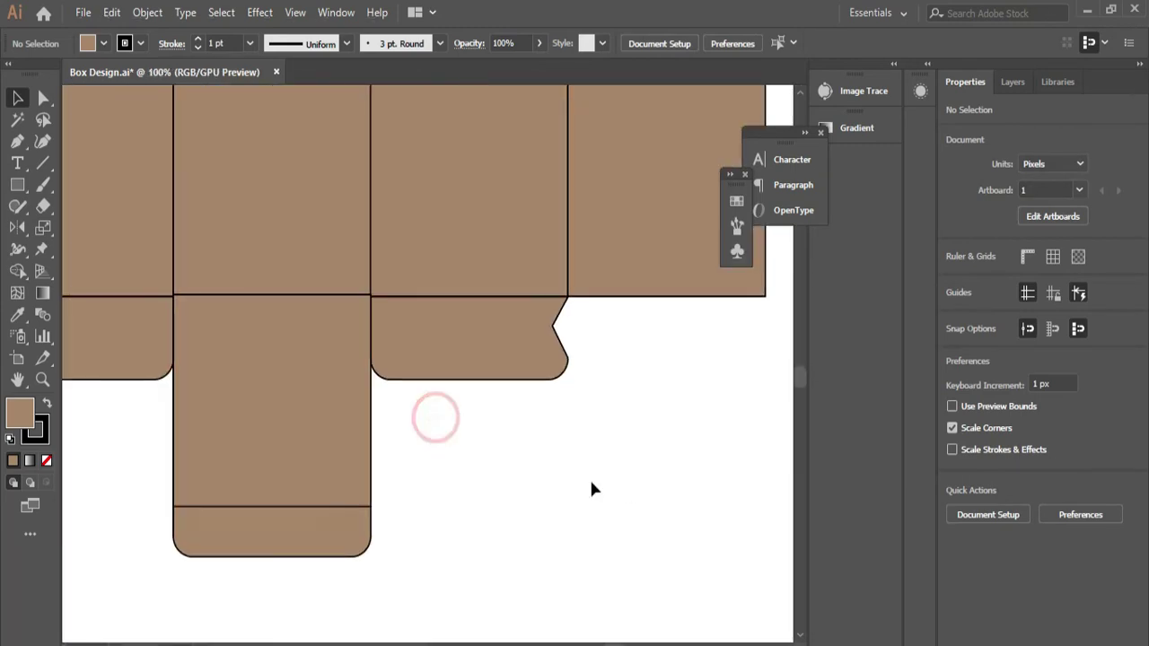
scroll(580, 462, "down", 2)
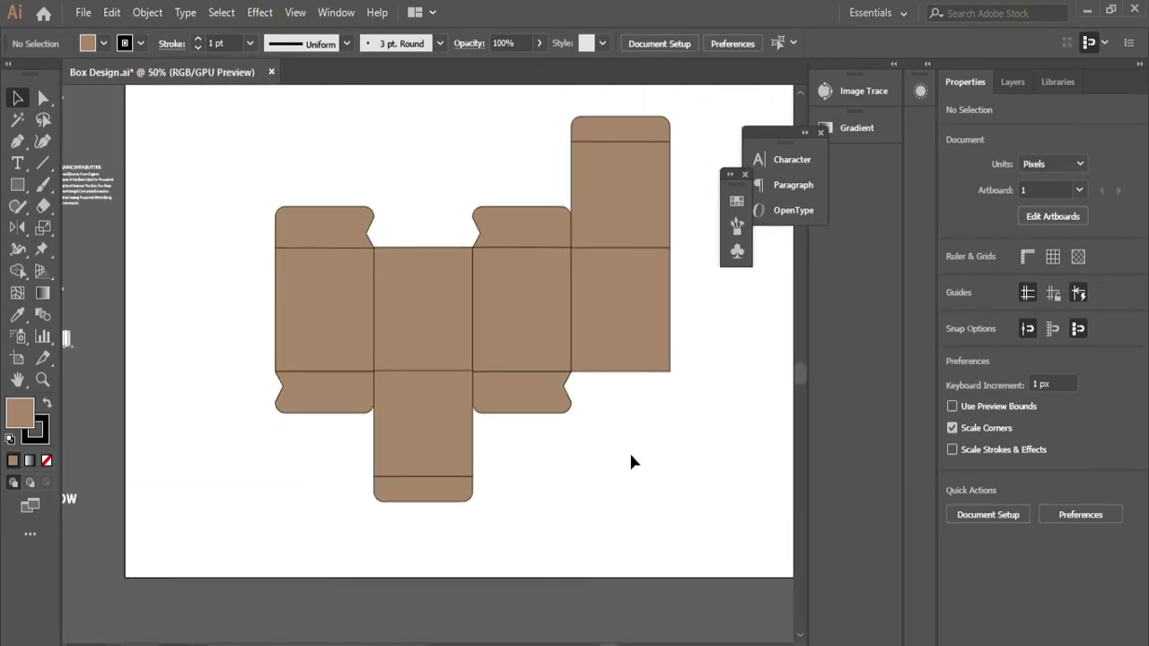
scroll(620, 444, "up", 2)
scroll(216, 359, "up", 1)
left_click_drag(203, 356, 644, 458)
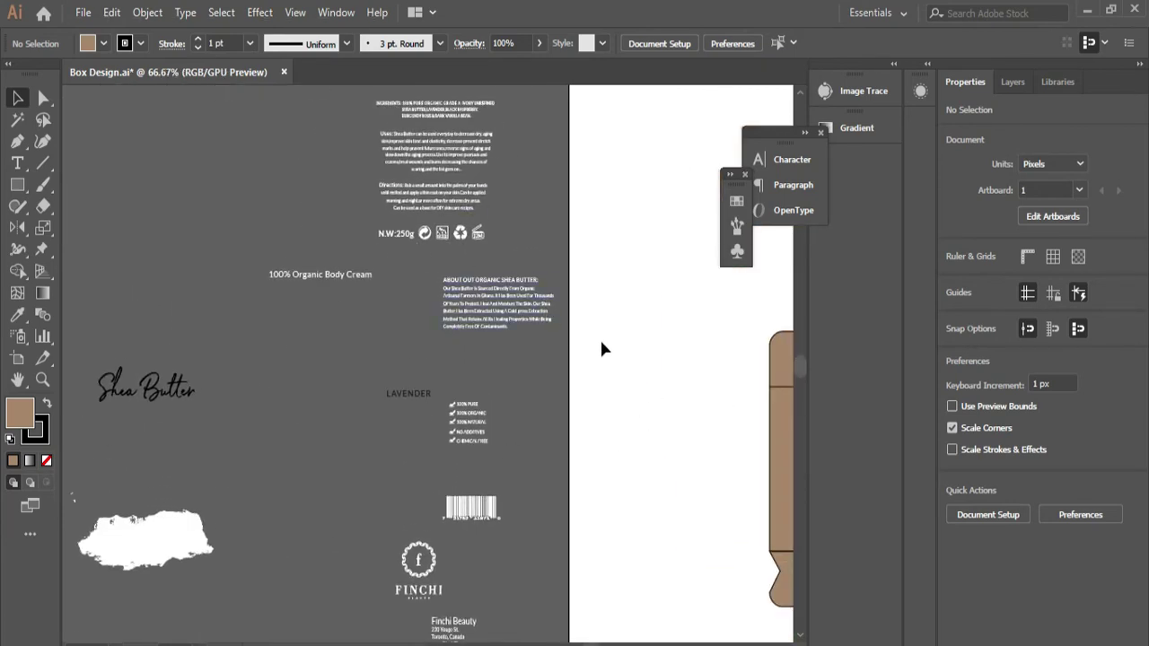
scroll(603, 351, "down", 1)
left_click_drag(652, 404, 402, 388)
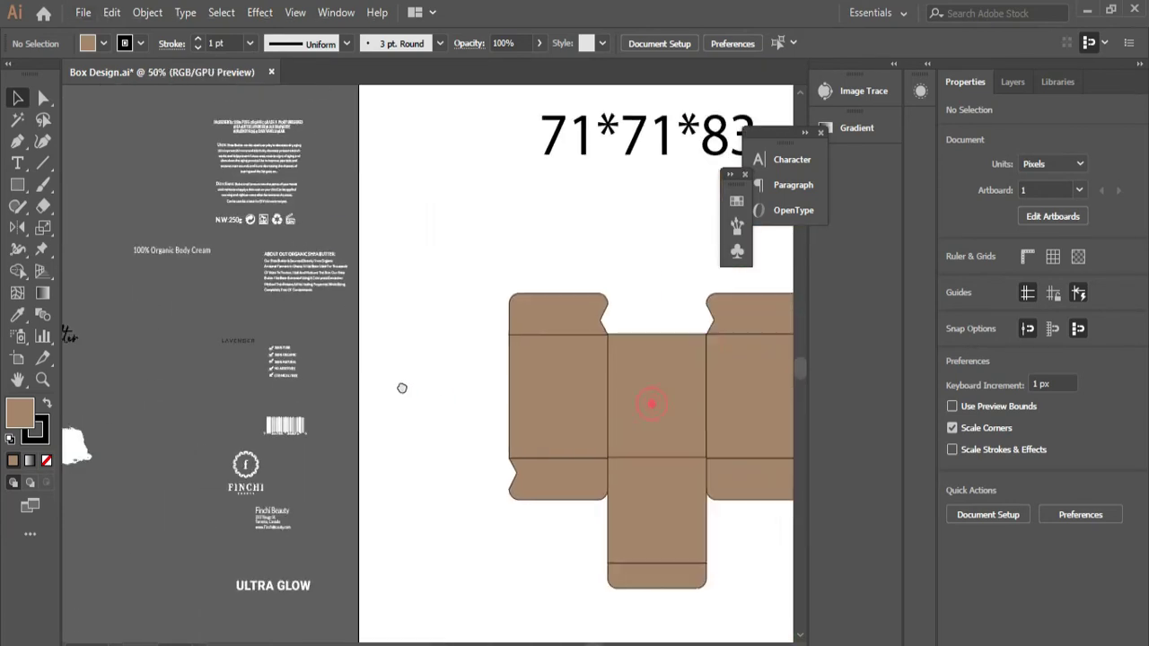
left_click_drag(582, 436, 398, 437)
Step: Scale the 71*71*83 dimension text above the box layout down to a smaller size
left_click(688, 569)
scroll(495, 220, "up", 2)
left_click(464, 164)
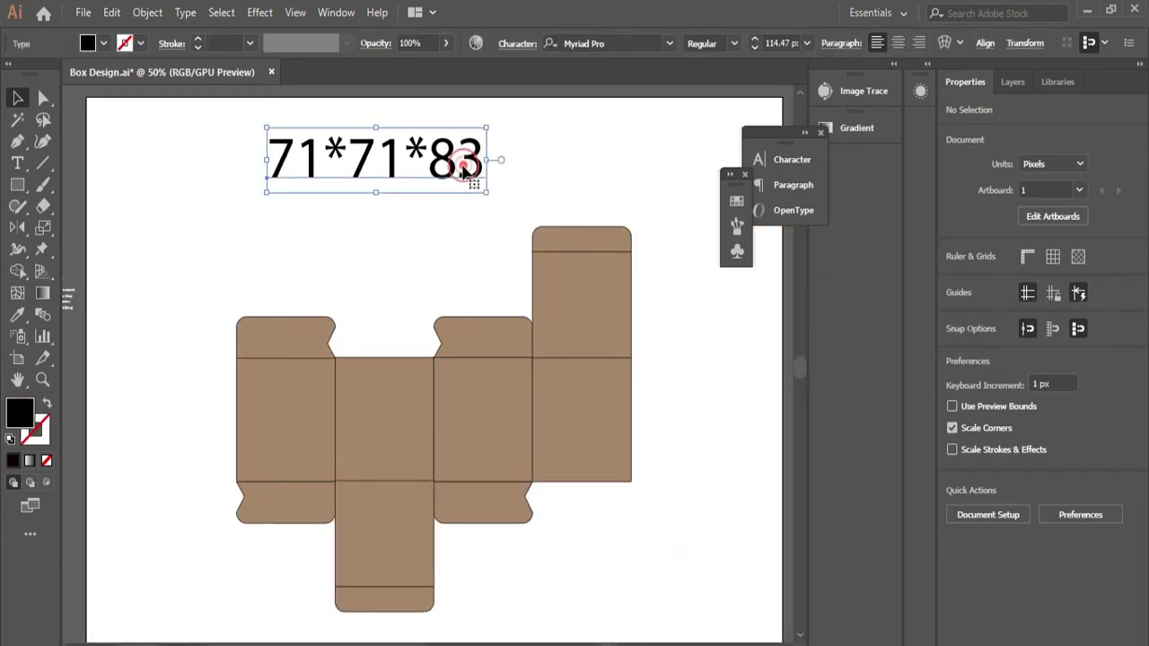
left_click_drag(488, 192, 417, 144)
left_click(474, 185)
scroll(491, 248, "down", 2)
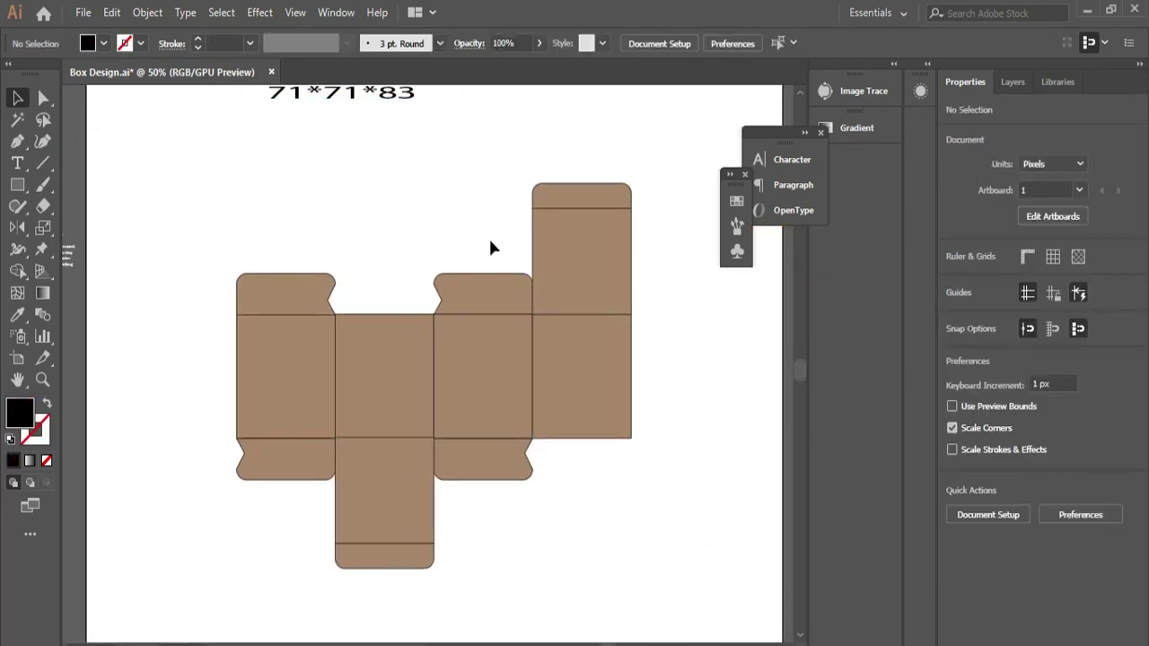
Step: Select all panels and flaps of the box layout and set their stroke weight to 0.5 pt
left_click_drag(592, 502, 665, 567)
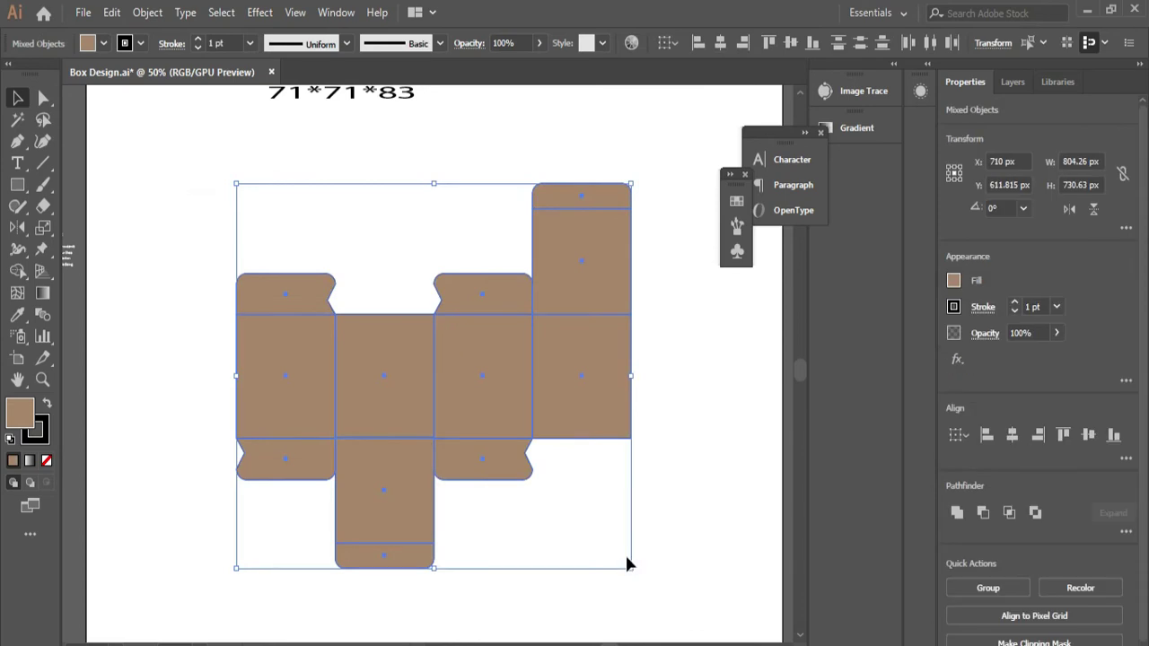
left_click(629, 552)
scroll(652, 529, "up", 1)
left_click_drag(634, 462, 604, 544)
scroll(390, 377, "down", 1)
left_click(685, 527)
left_click_drag(174, 219, 603, 521)
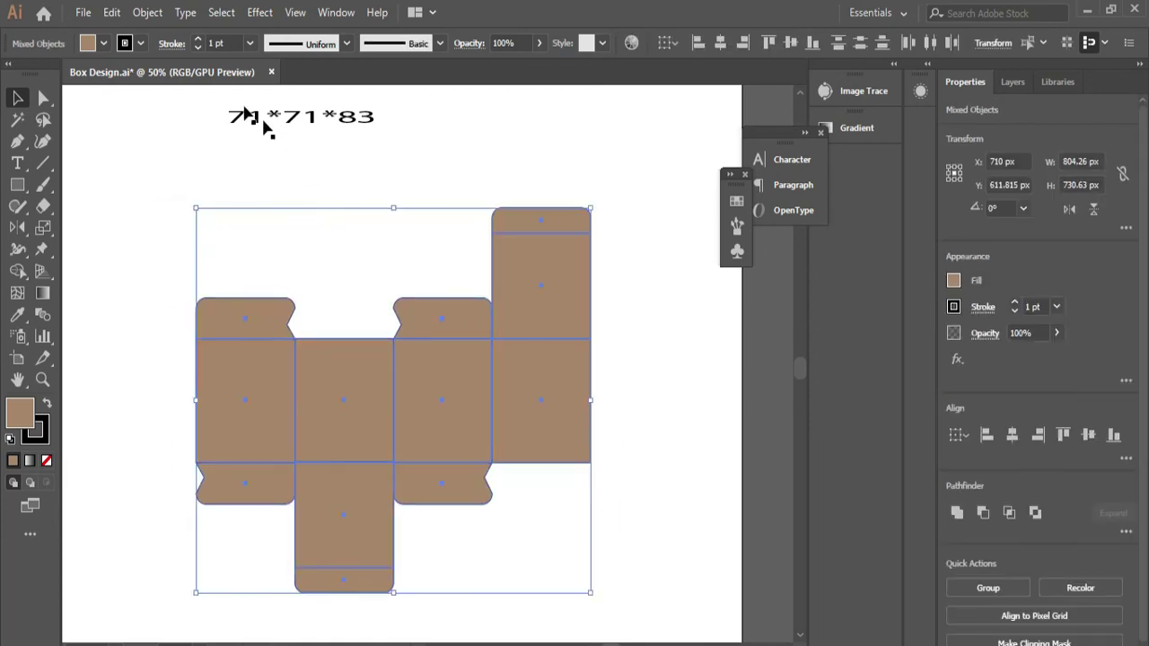
left_click(598, 171)
scroll(637, 438, "up", 1)
scroll(598, 487, "left", 3)
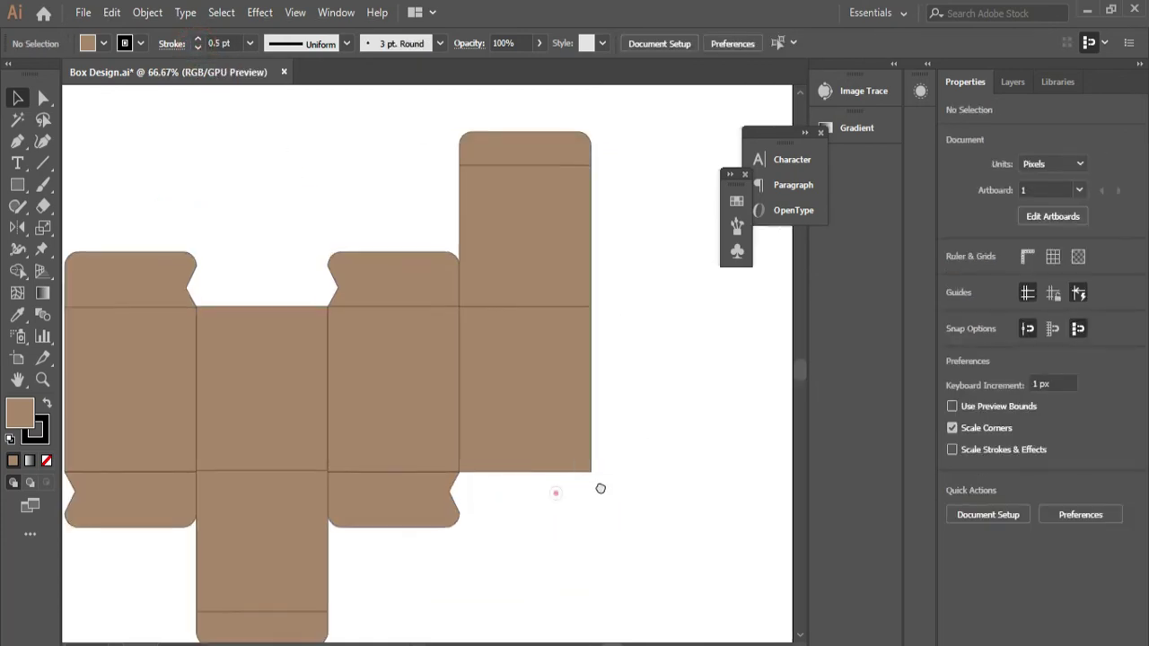
scroll(532, 462, "down", 1)
scroll(536, 463, "down", 1)
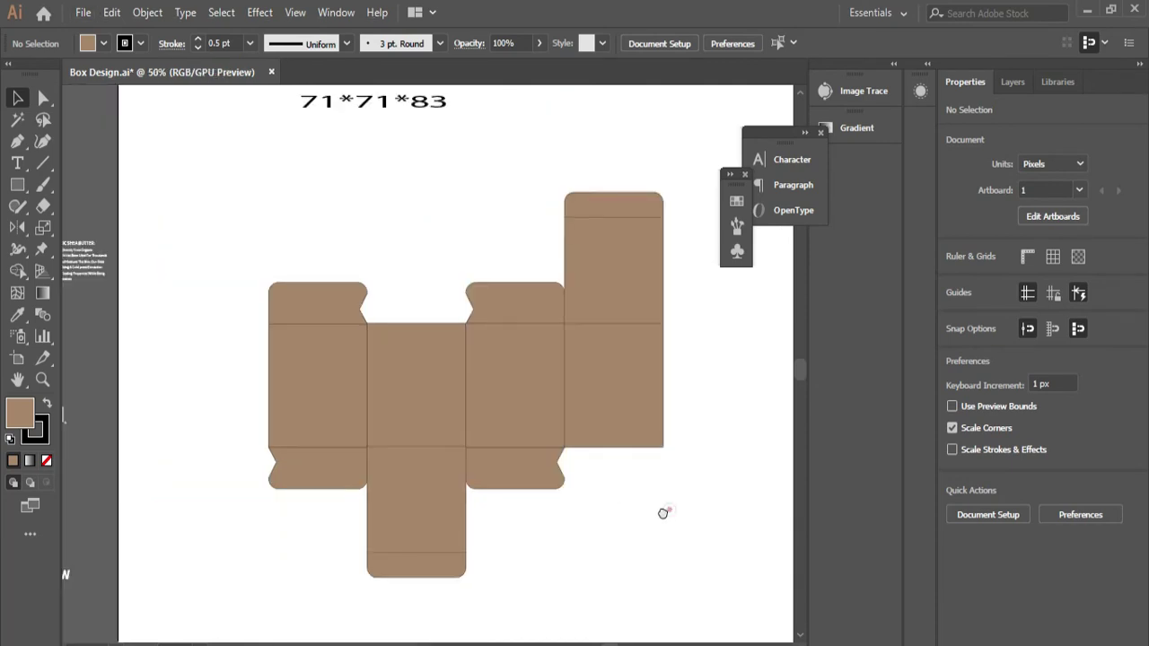
Step: Move the white brush-stroke group from the pasteboard onto the fourth panel of the row
scroll(664, 512, "left", 6)
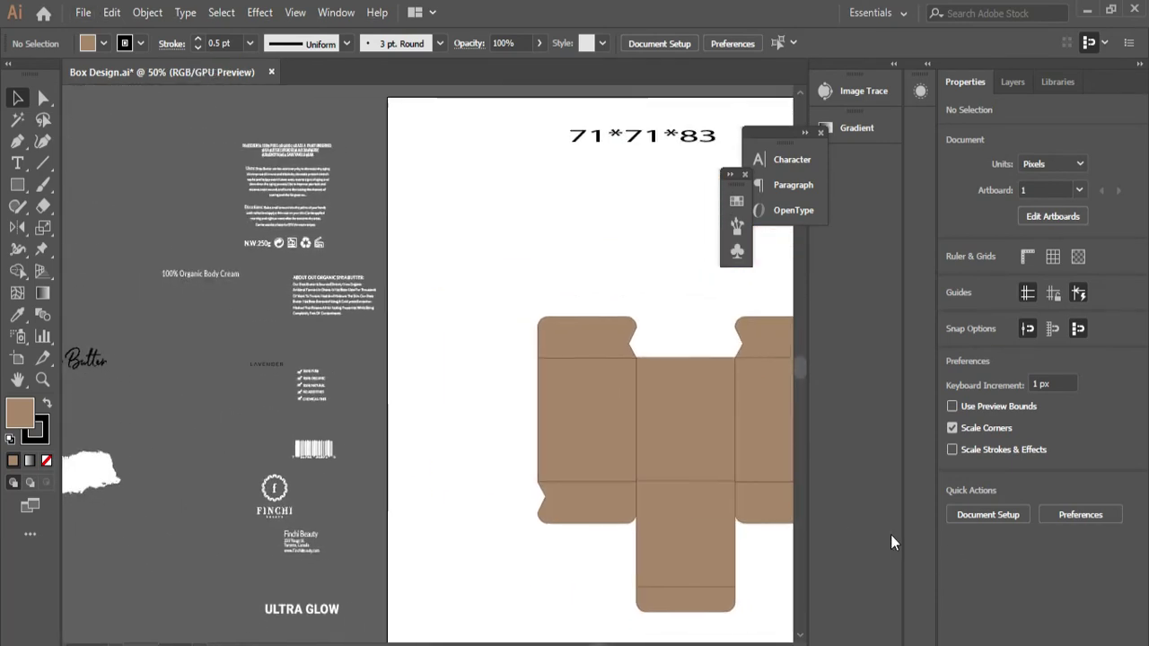
scroll(691, 530, "right", 2)
left_click_drag(90, 454, 551, 339)
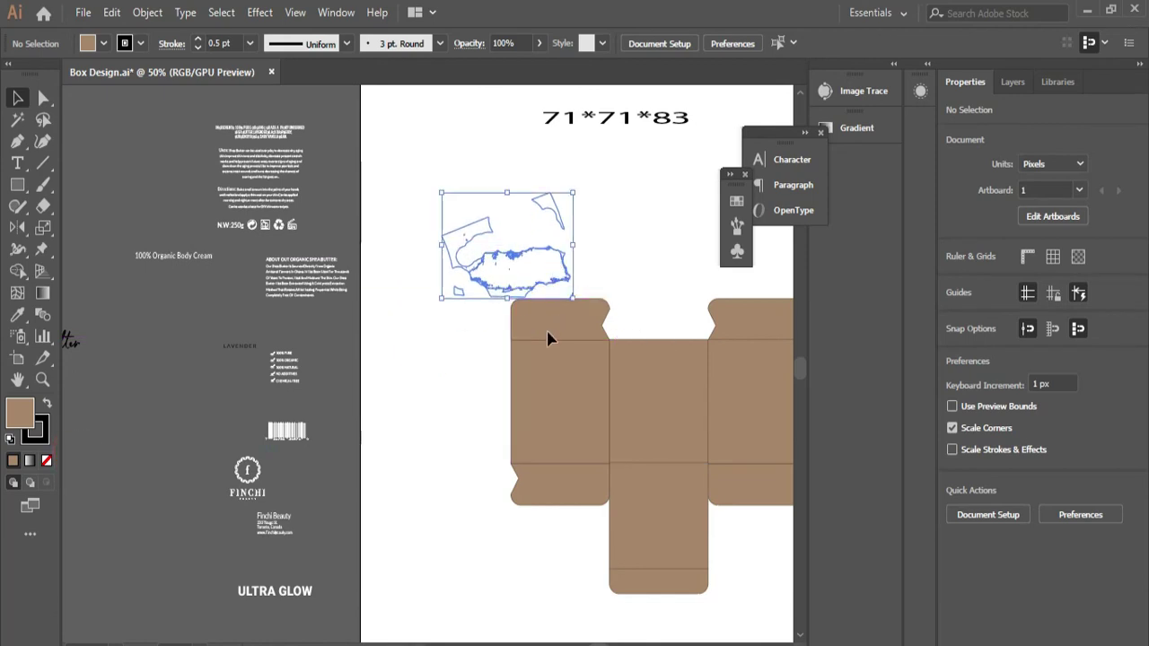
scroll(550, 339, "right", 3)
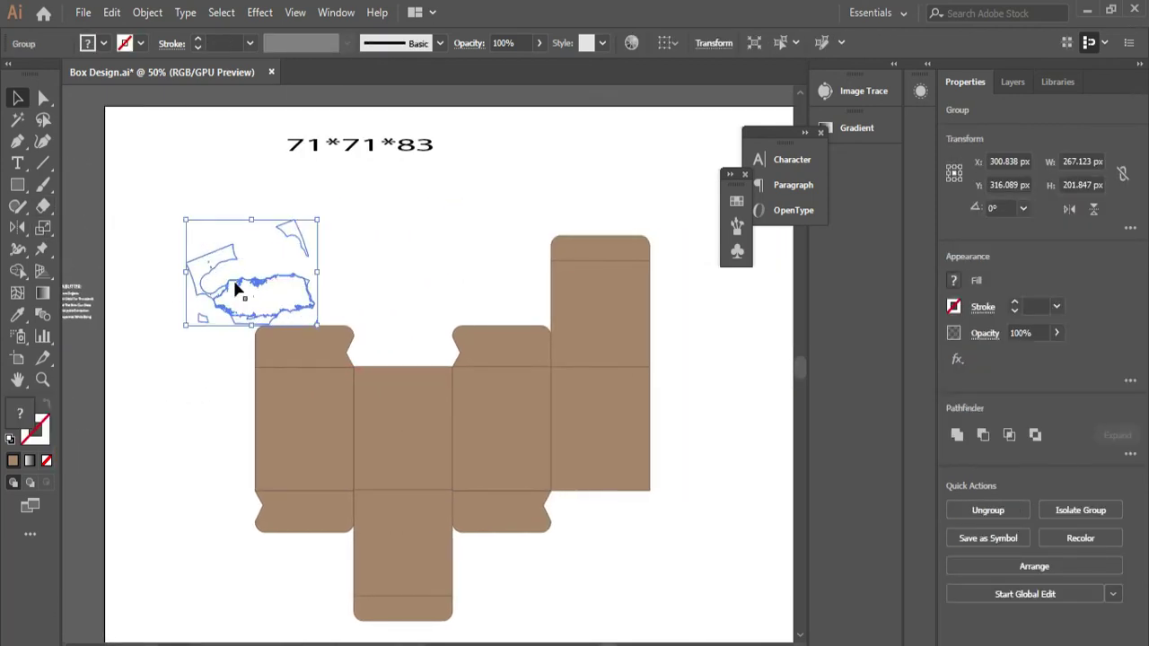
left_click_drag(235, 287, 619, 427)
Step: Bring the white brush-stroke group to the front and shift it slightly lower on the fourth panel
right_click(625, 435)
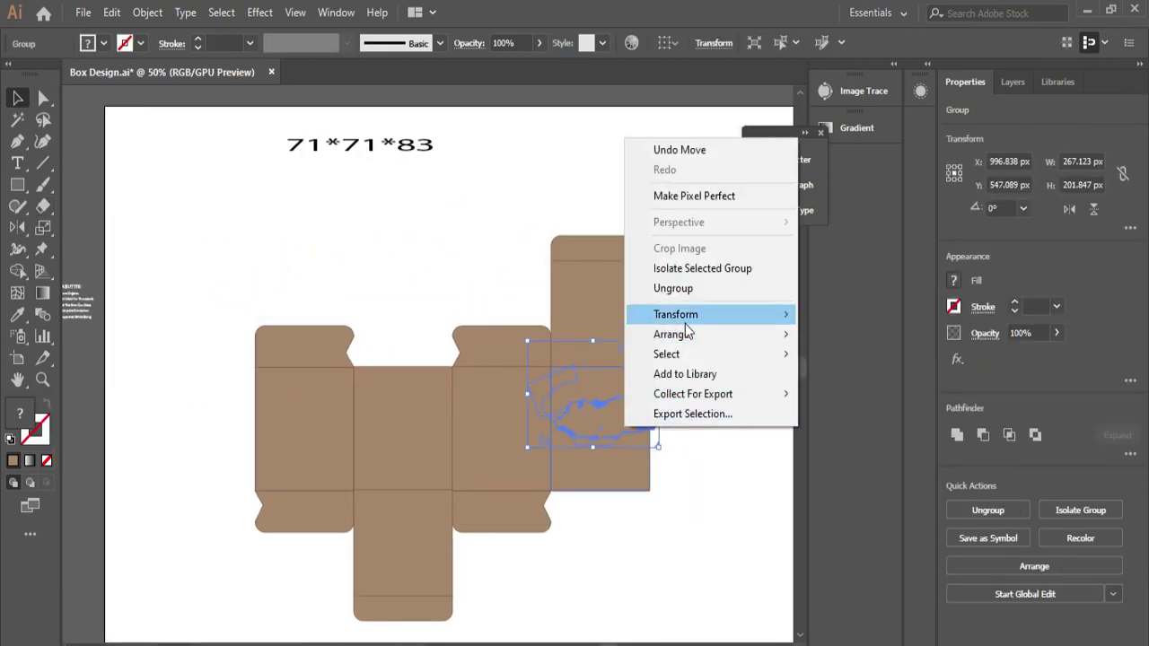
mouse_move(693, 348)
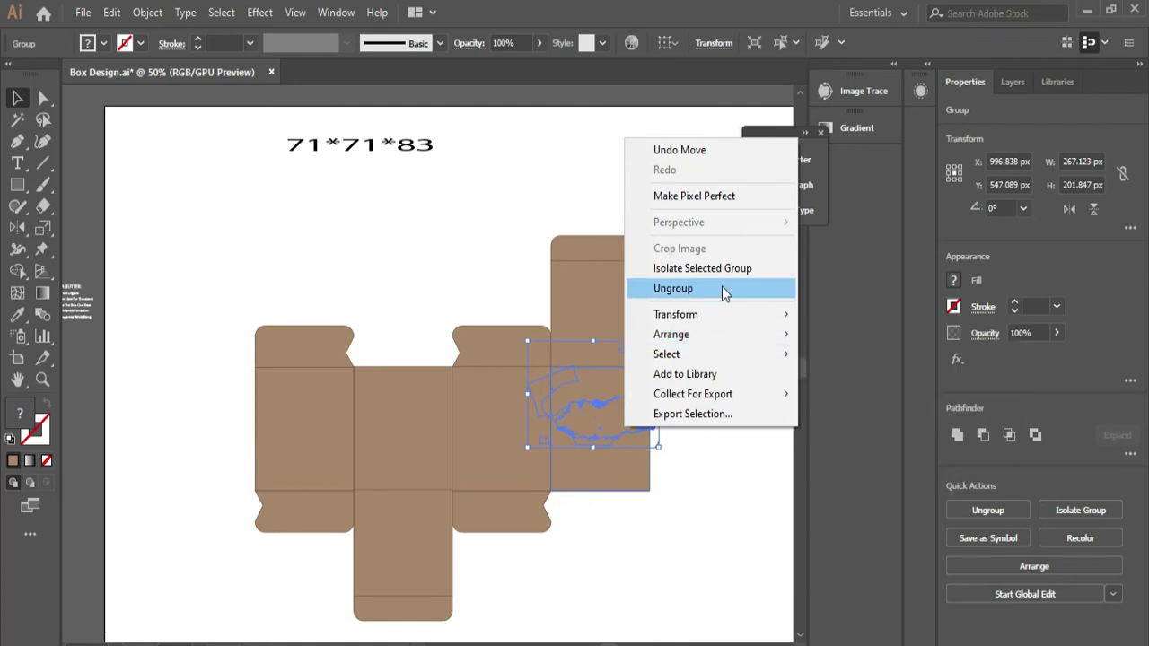
mouse_move(718, 333)
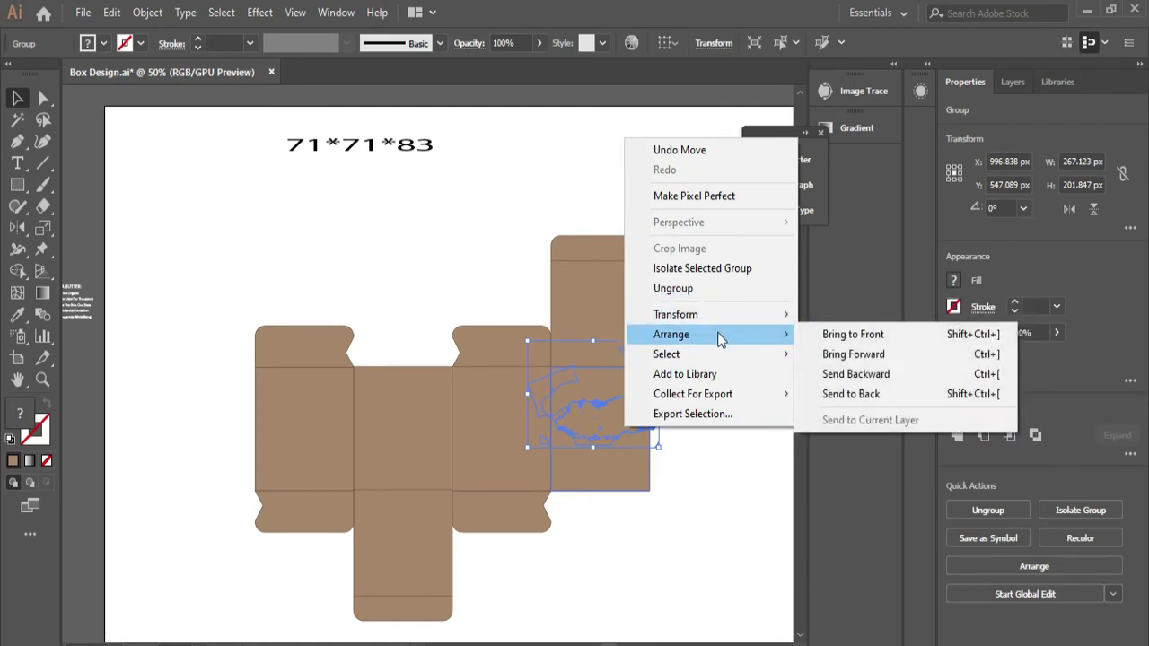
left_click(864, 339)
left_click(769, 363)
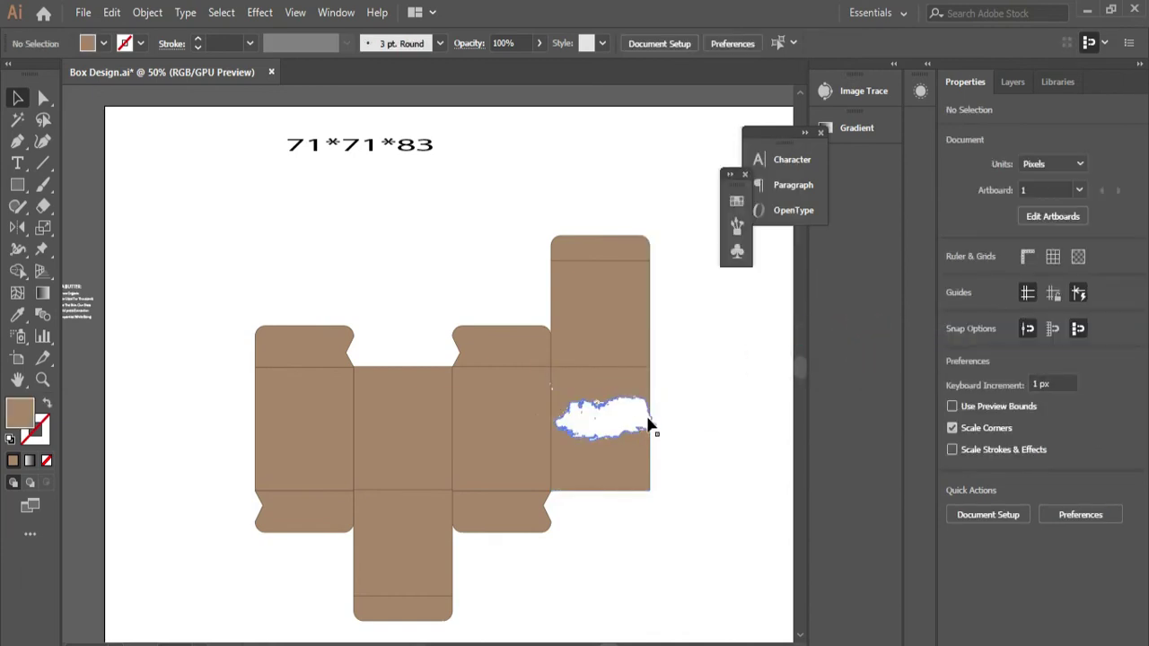
left_click_drag(636, 429, 628, 431)
left_click(722, 427)
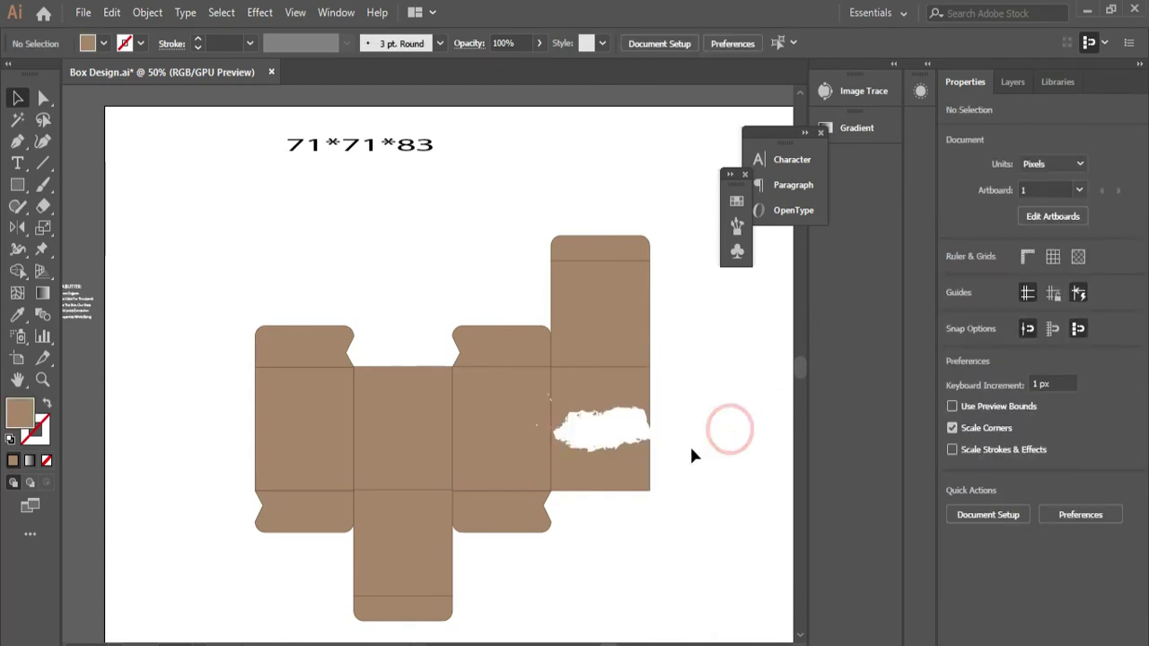
Step: Bring the third panel to the front to cover the brush group's stray specks
scroll(689, 445, "up", 1)
scroll(688, 454, "up", 1)
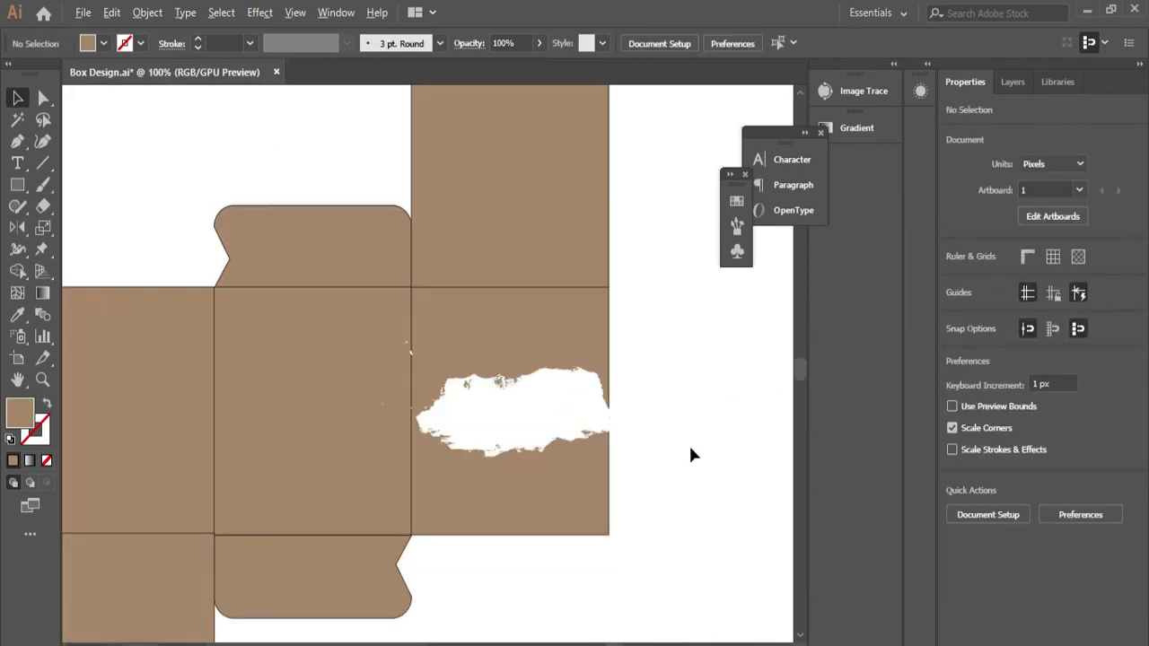
left_click(383, 401)
right_click(383, 401)
mouse_move(467, 305)
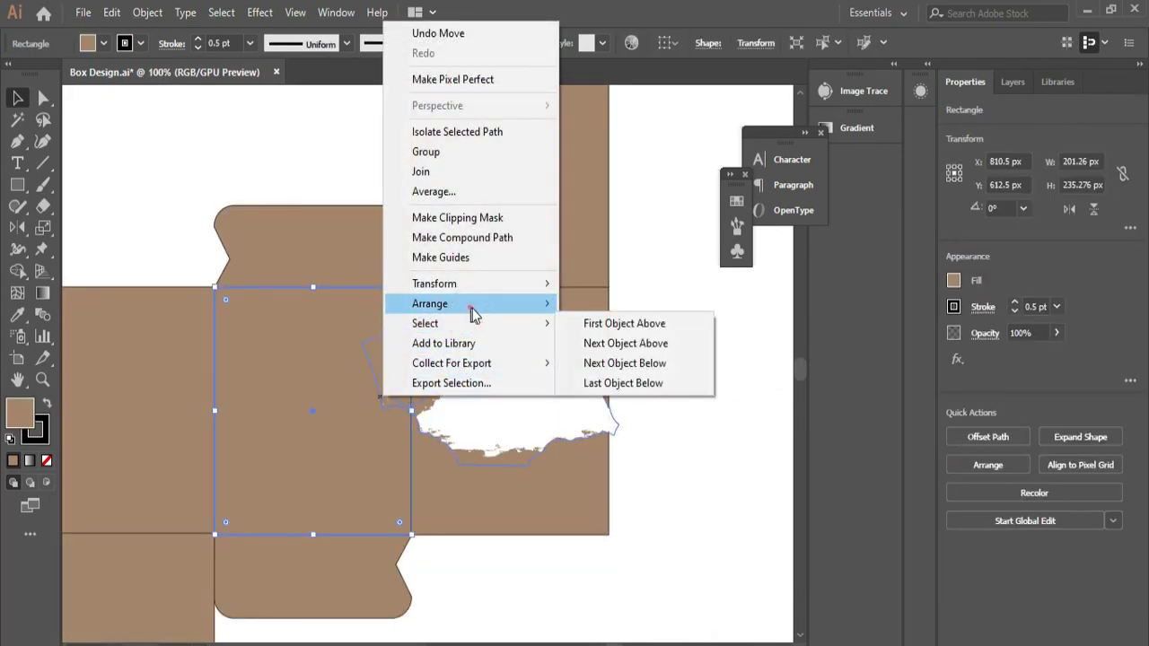
left_click(590, 311)
left_click(698, 349)
Step: Nudge the white brush-stroke shape slightly left to fit it across the fourth panel's width
mouse_move(580, 418)
left_mouse_down()
mouse_move(569, 405)
mouse_move(573, 415)
left_mouse_up()
left_click(664, 419)
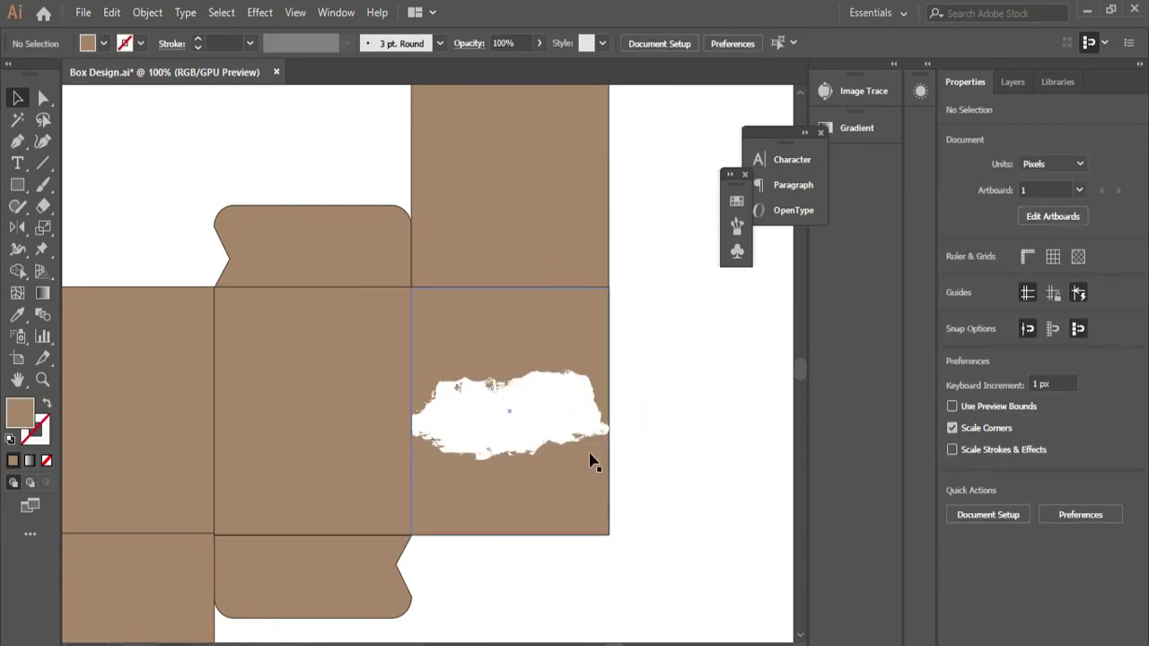
left_click(568, 420)
left_click(674, 441)
key("ctrl+minus")
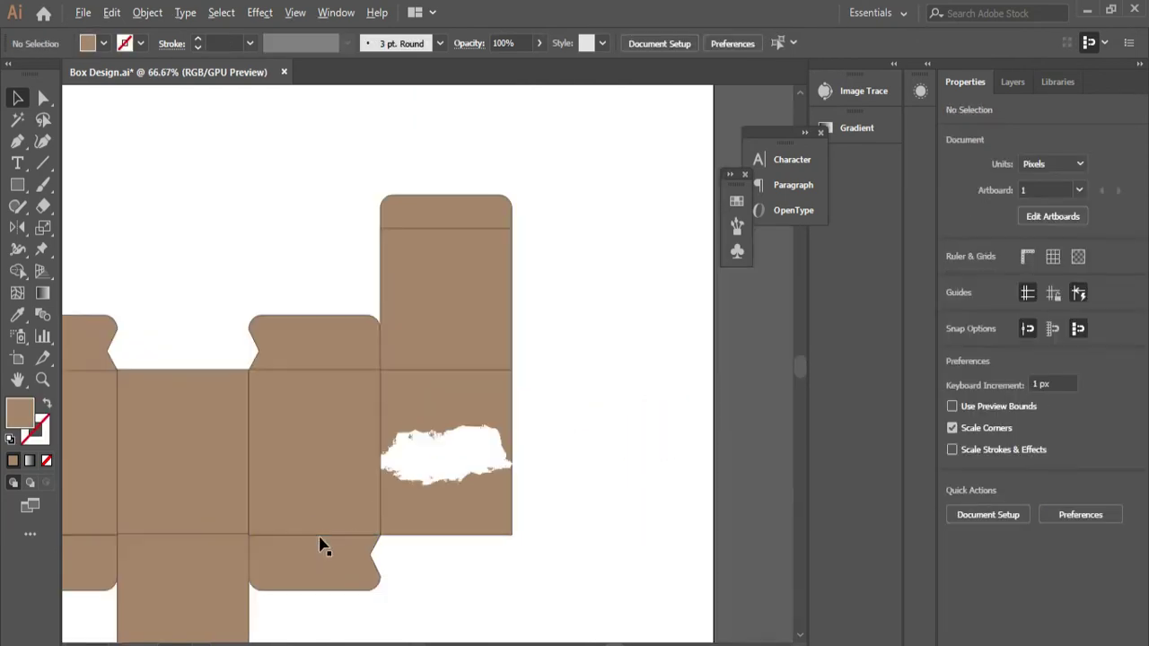
Step: Move the Shea Butter script lettering from the pasteboard to the blank artboard area right of the fourth panel
left_click_drag(323, 544, 790, 413)
scroll(316, 462, "up", 1)
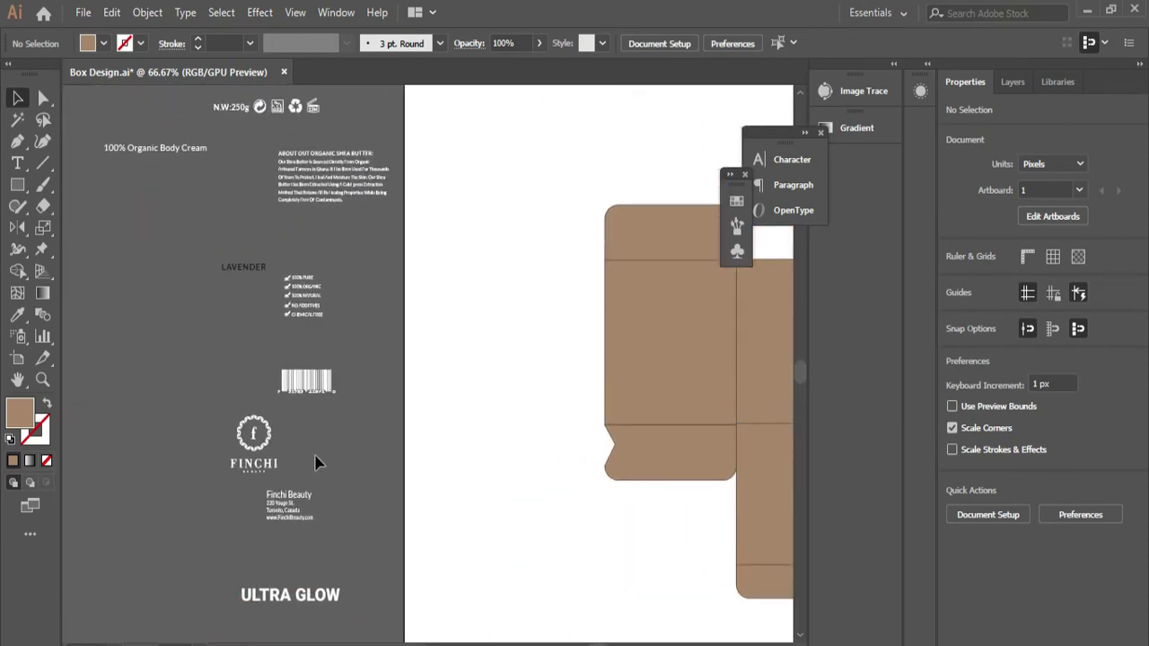
scroll(320, 321, "up", 1)
scroll(321, 341, "down", 2)
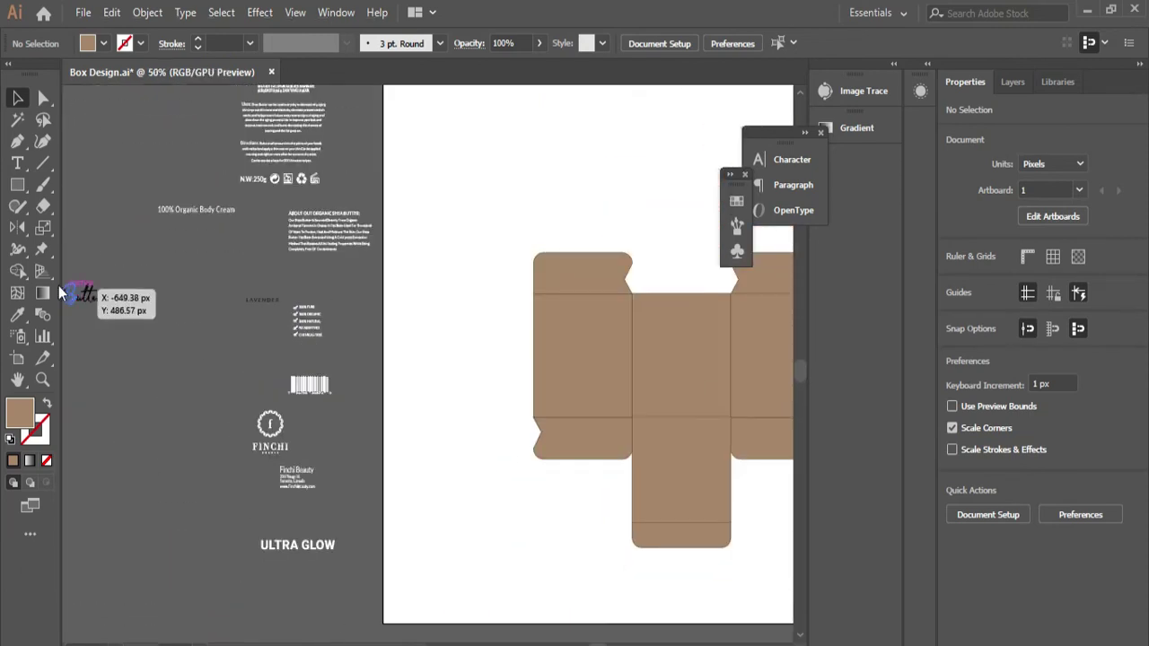
left_click_drag(94, 298, 620, 220)
left_click_drag(572, 333, 176, 368)
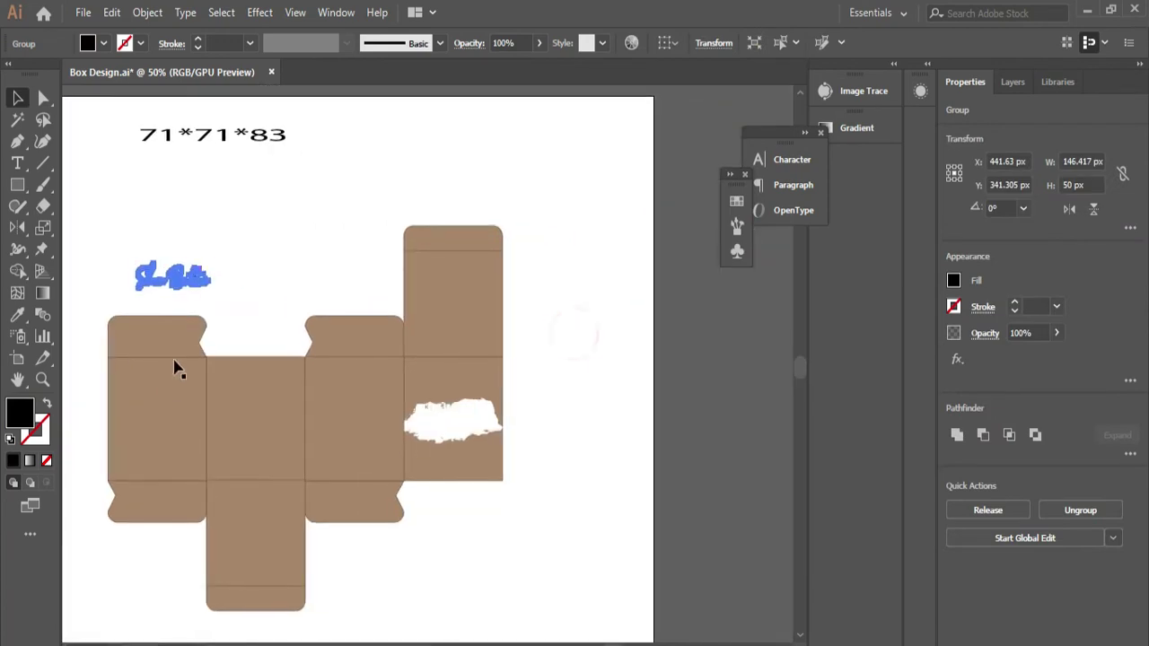
left_click_drag(184, 281, 608, 336)
scroll(584, 416, "up", 2)
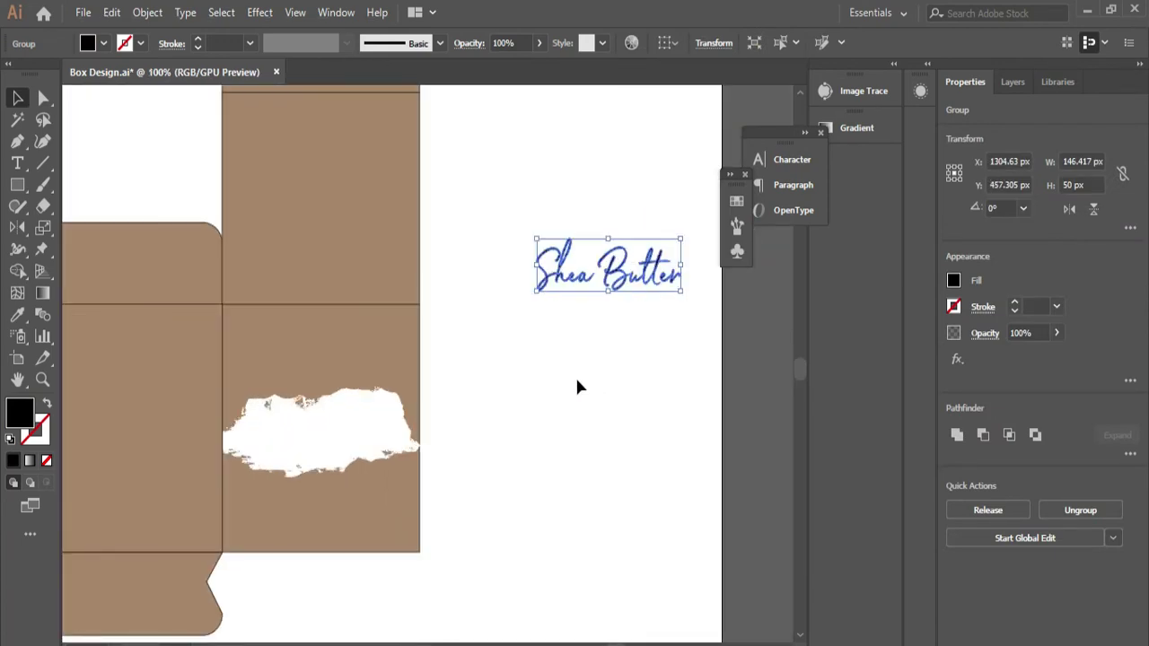
Step: Move the Shea Butter script lettering onto the white brush shape on the fourth panel and bring it to the front
left_click_drag(618, 286, 352, 447)
left_click_drag(352, 447, 377, 450)
right_click(377, 450)
mouse_move(423, 347)
left_click(582, 351)
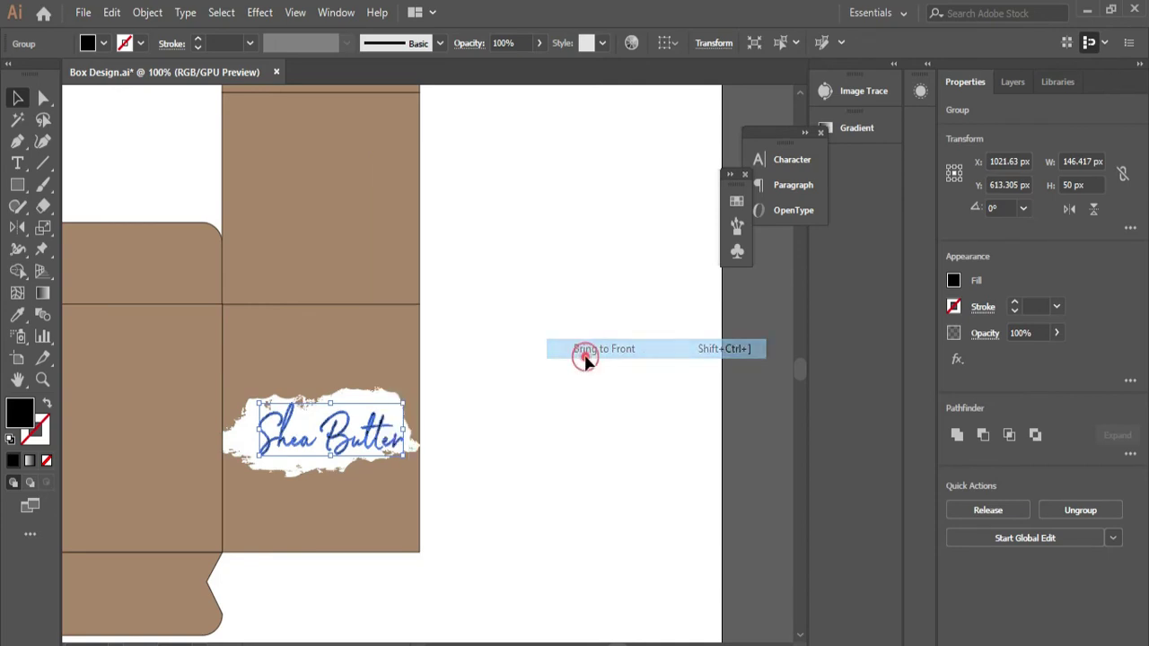
Step: Enlarge the Shea Butter lettering slightly so it spans most of the white brush shape
left_click(571, 378)
left_click(397, 440)
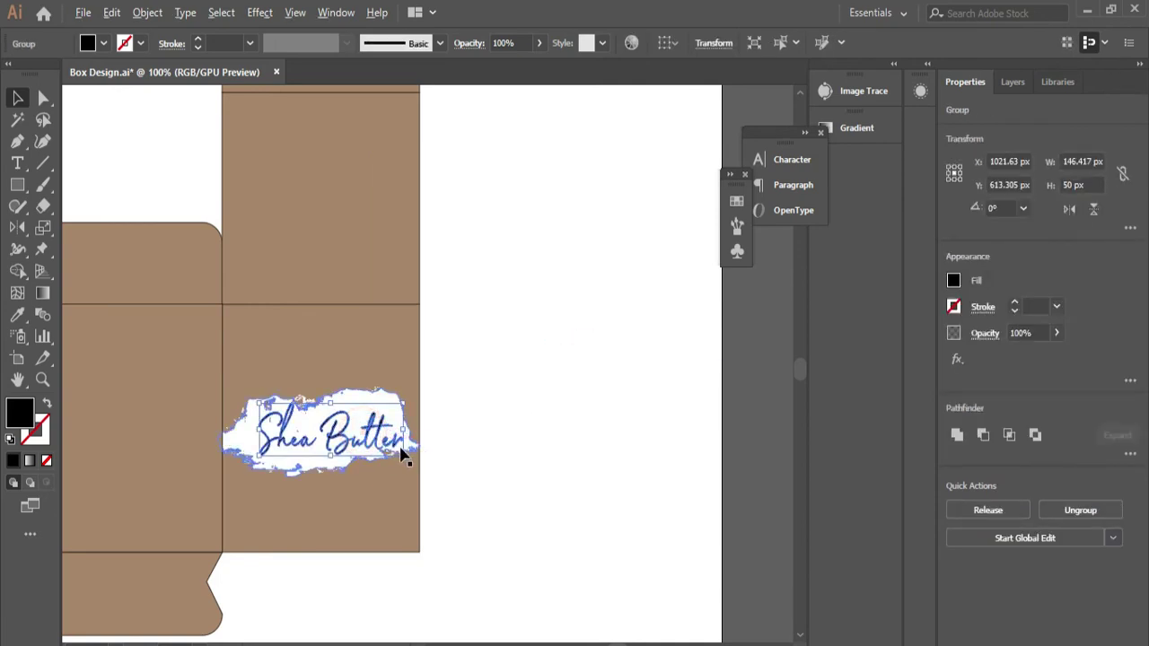
left_click_drag(406, 456, 376, 438)
left_click(523, 476)
Step: Move the white Finchi Beauty logo from the pasteboard to the fourth panel above the Shea Butter lettering
key("ctrl+minus")
key("ctrl+minus")
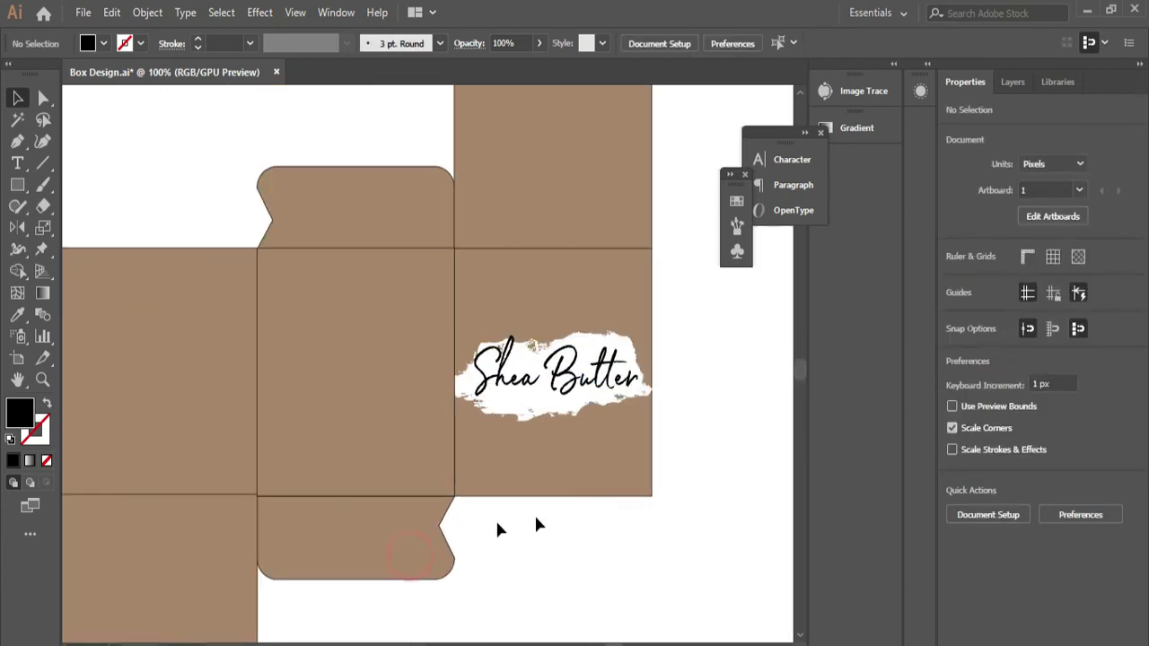
scroll(430, 529, "left", 5)
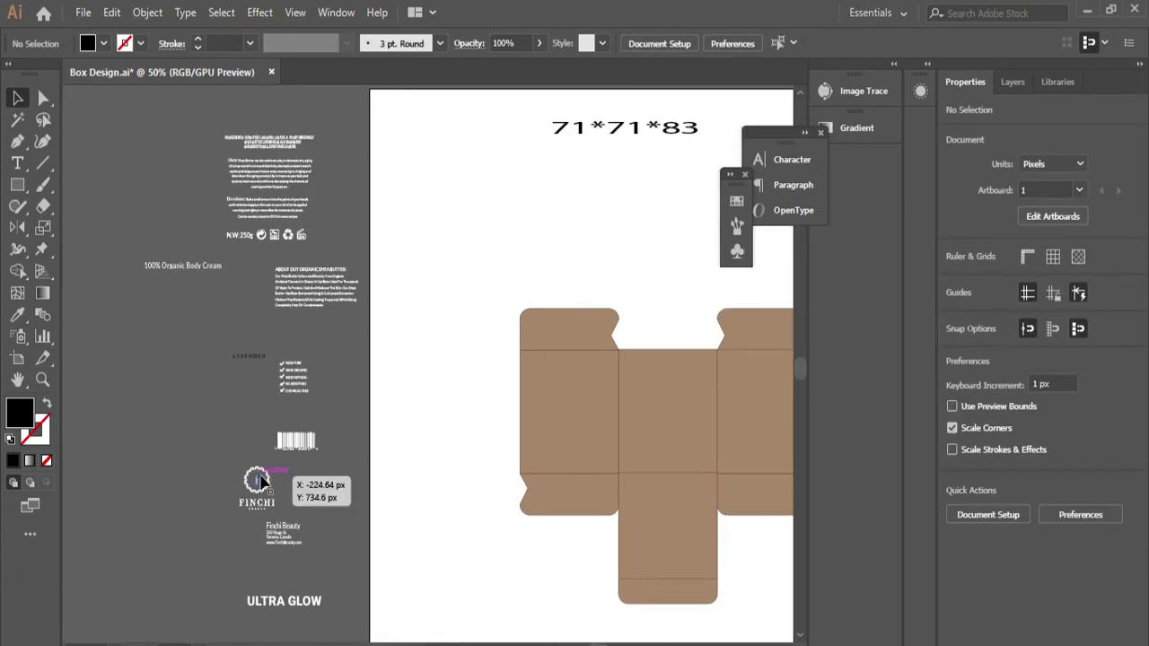
left_click_drag(260, 482, 598, 274)
scroll(238, 319, "right", 6)
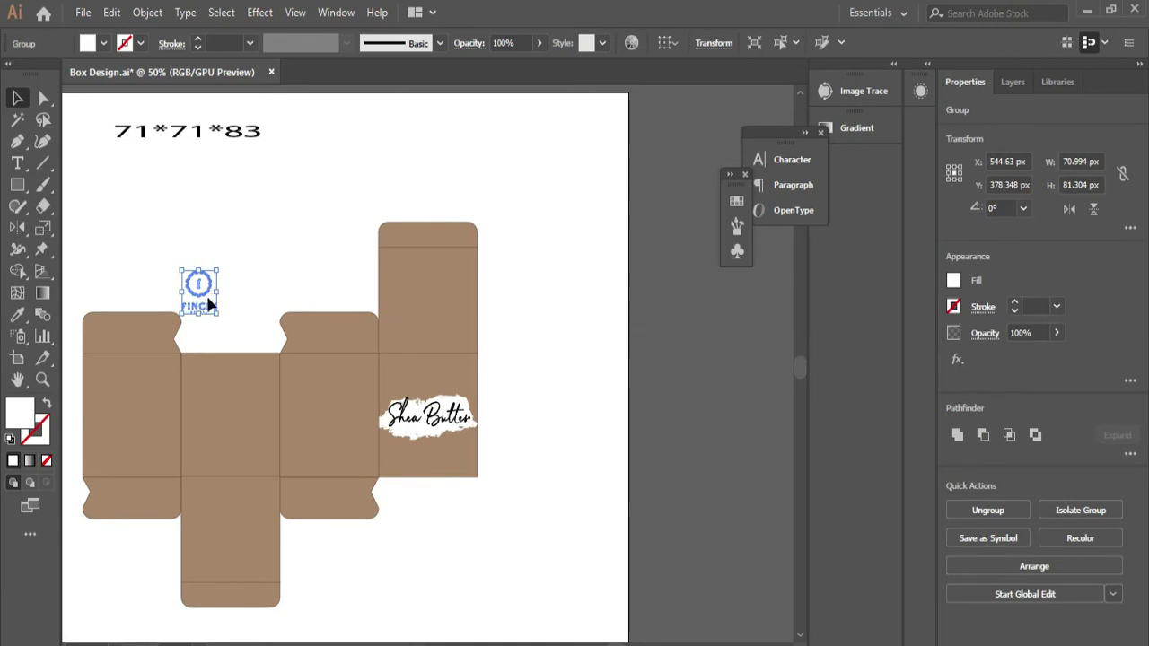
left_click_drag(208, 306, 414, 378)
Step: Bring the Finchi logo to the front and shrink it to about 59 by 67 px above the brush shape
scroll(526, 410, "up", 3)
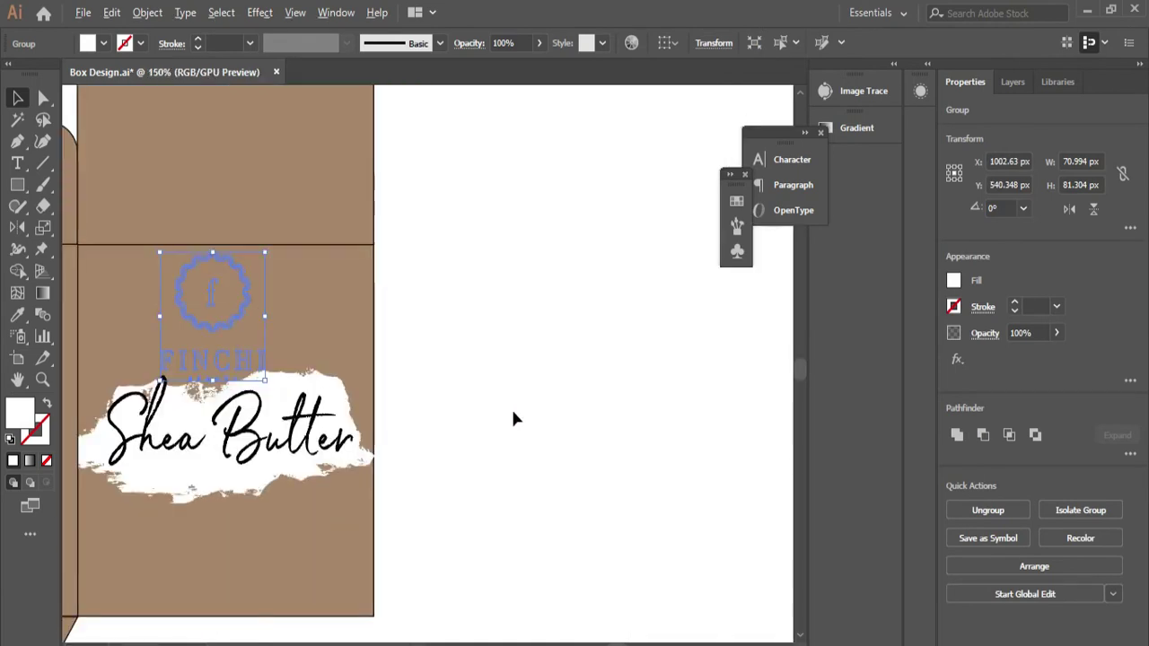
scroll(513, 420, "left", 3)
right_click(449, 361)
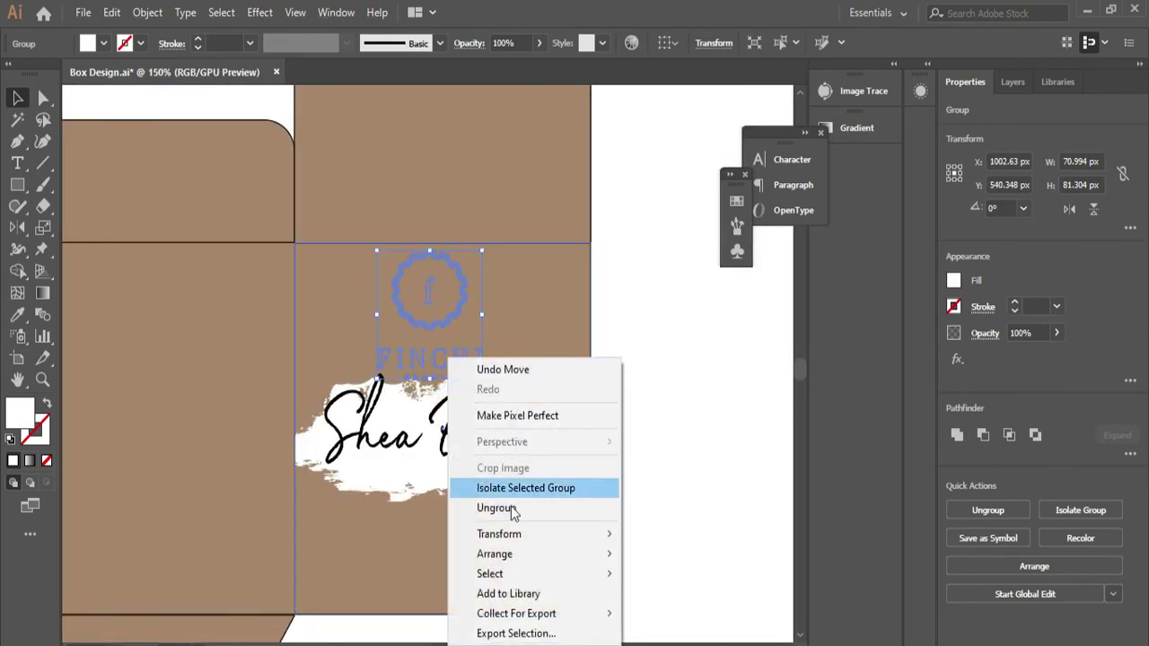
mouse_move(521, 551)
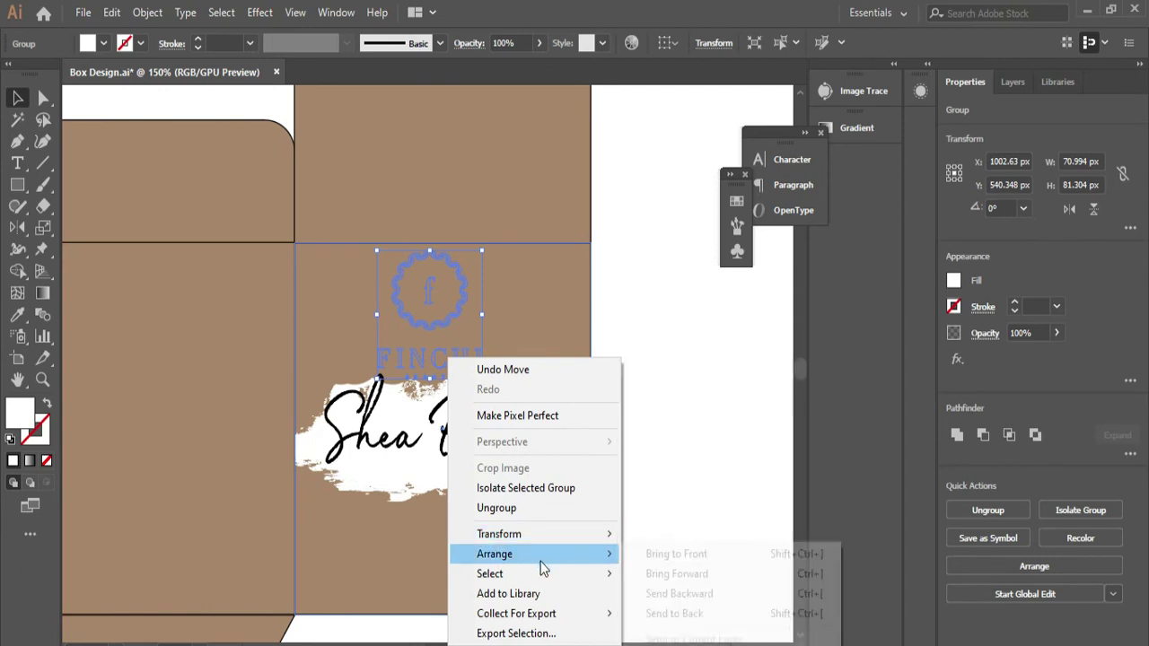
left_click(553, 554)
left_click(674, 556)
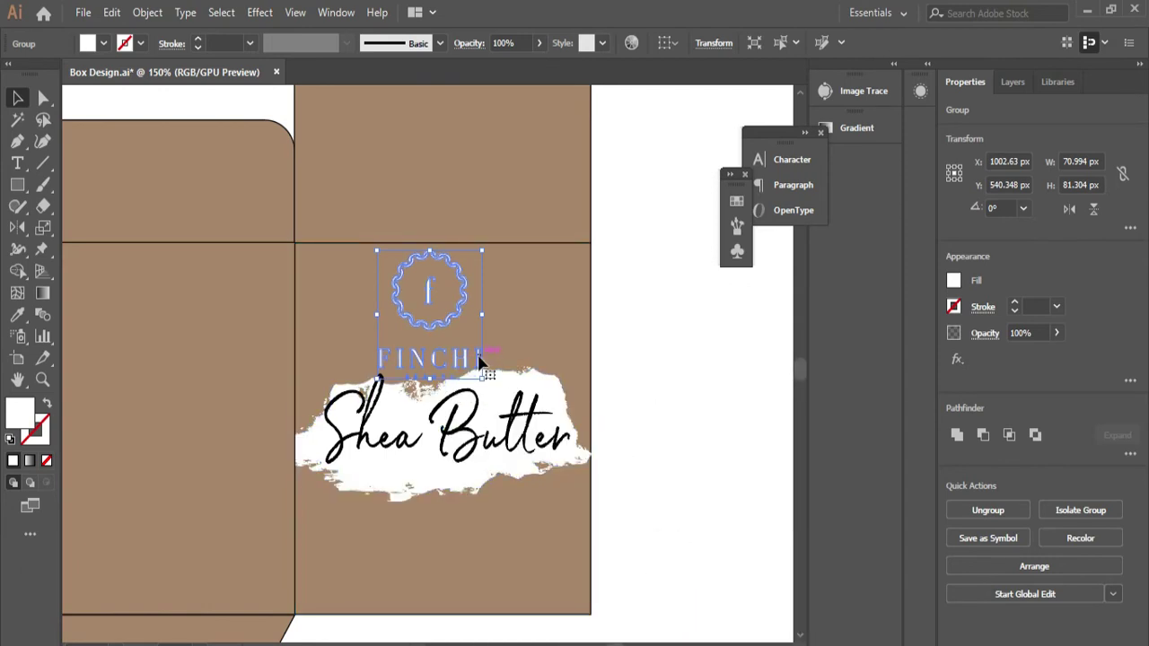
left_click_drag(479, 376, 485, 379)
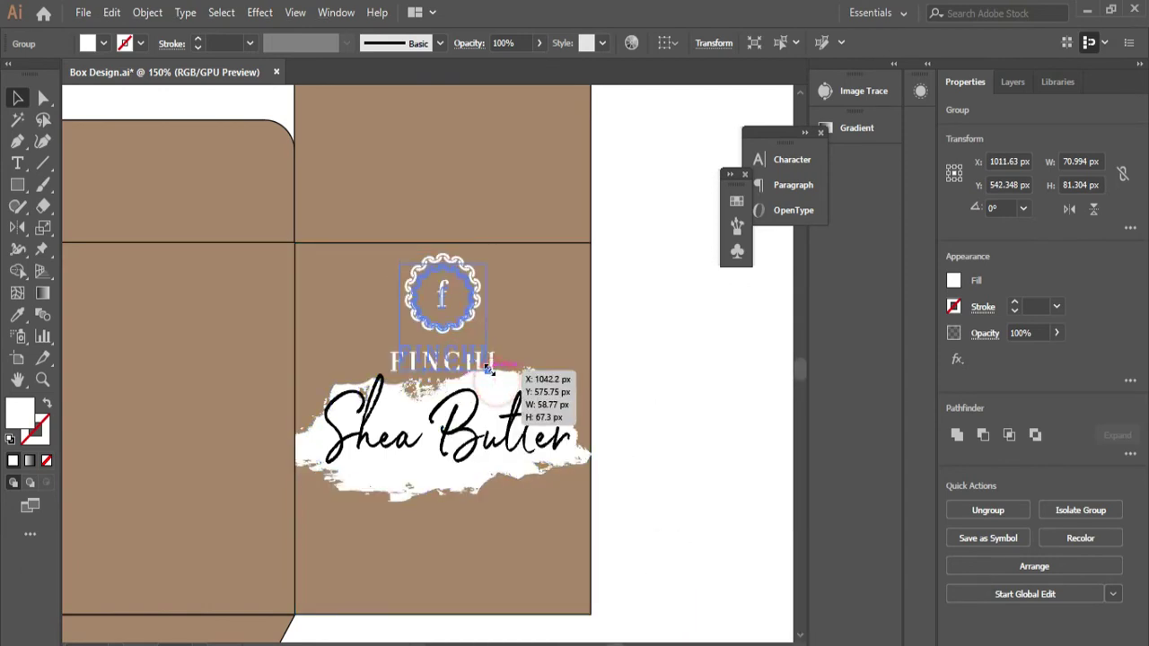
left_click(652, 385)
Step: Try to move the LAVENDER text from the pasteboard to the box layout, and undo the move
scroll(634, 423, "down", 3)
scroll(522, 461, "down", 2)
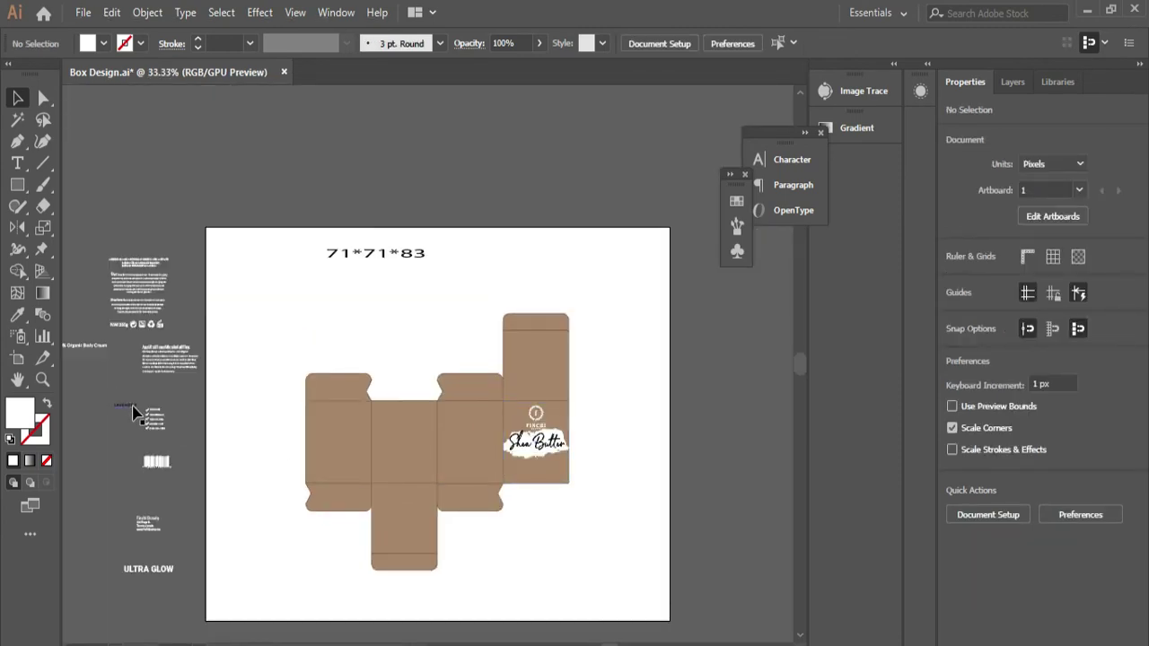
left_click_drag(133, 413, 708, 457)
key("ctrl+z")
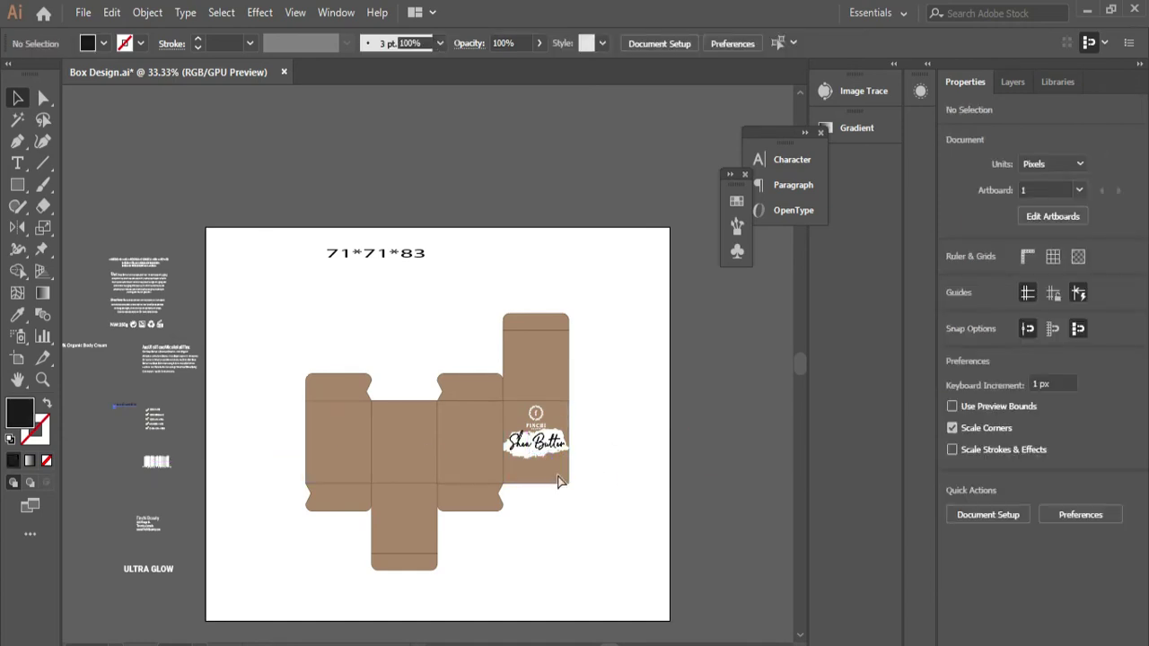
key("ctrl+z")
Step: Bring the LAVENDER text to the front and move it onto the fourth panel below the brush shape
right_click(123, 409)
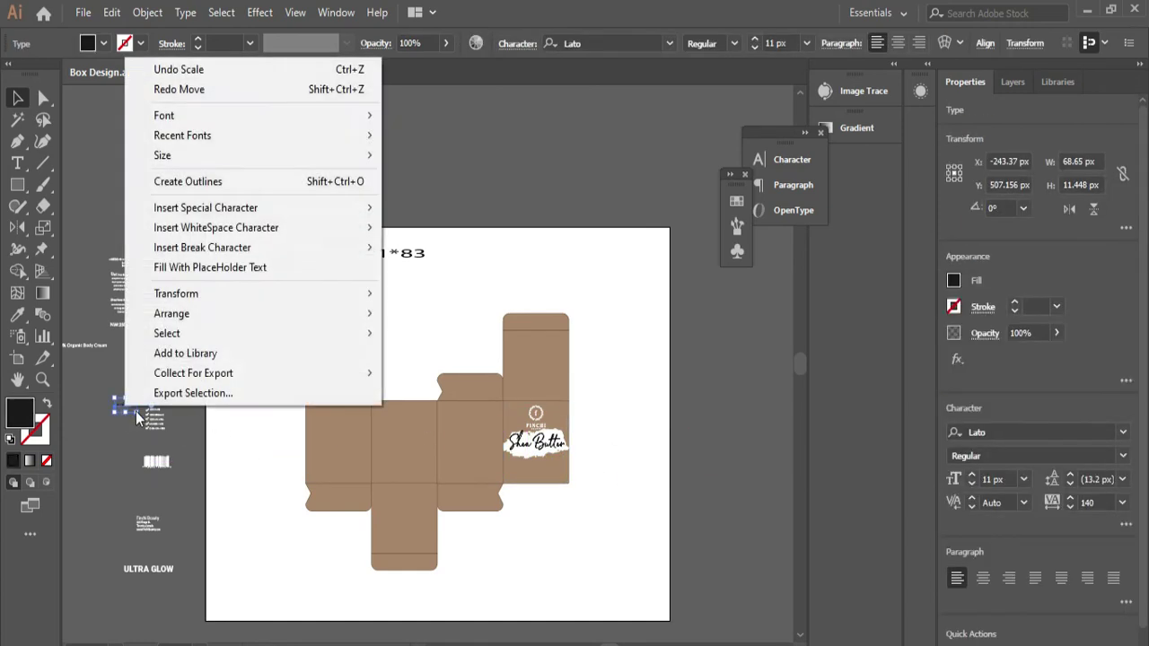
left_click(199, 316)
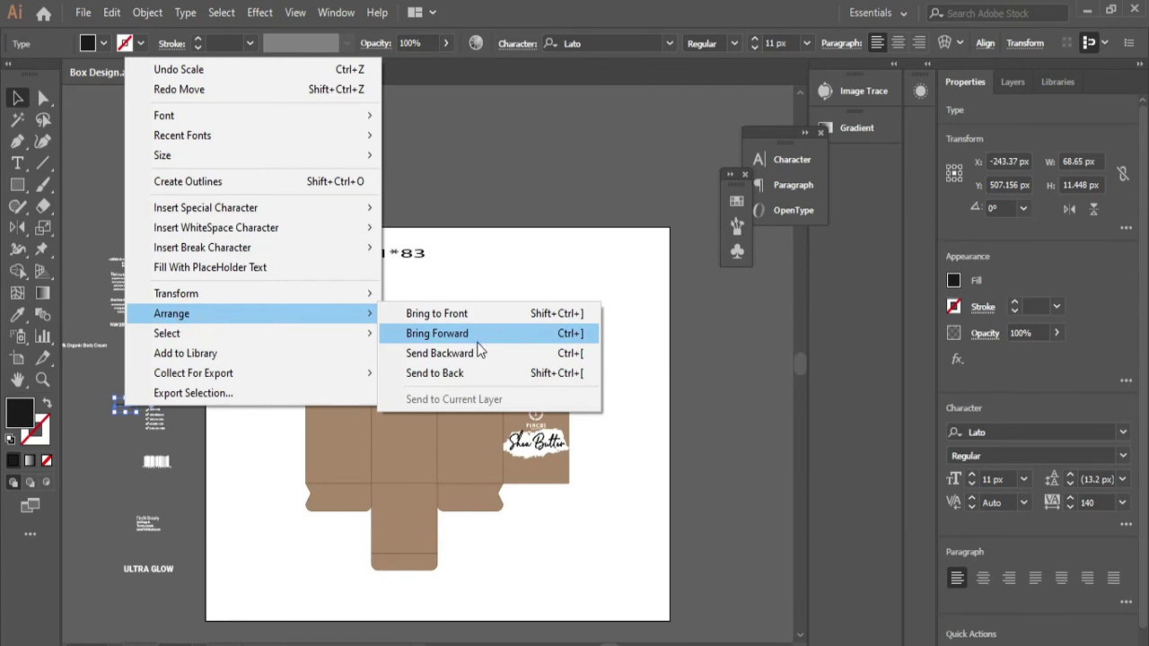
left_click(488, 313)
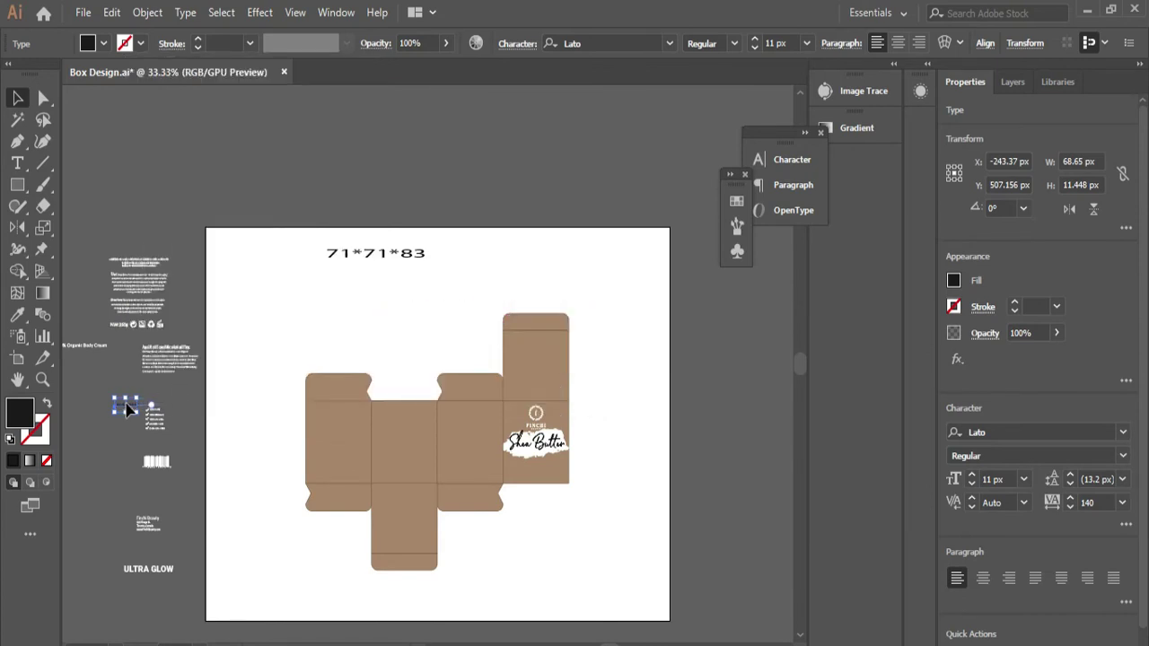
left_click_drag(129, 409, 443, 471)
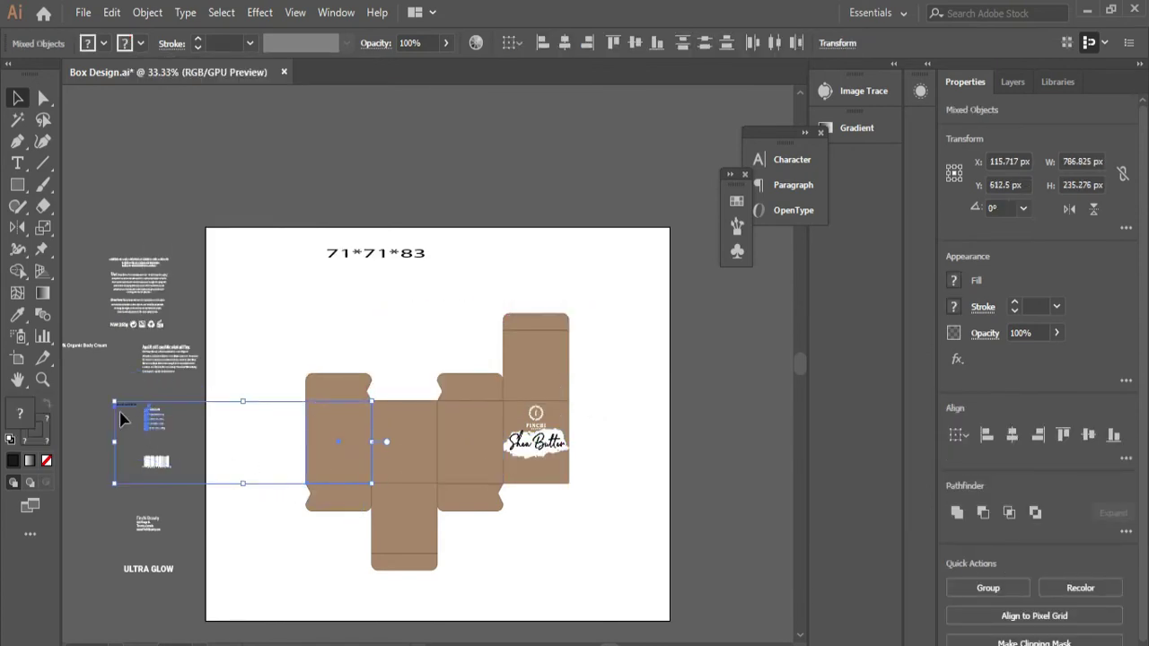
left_click(86, 399)
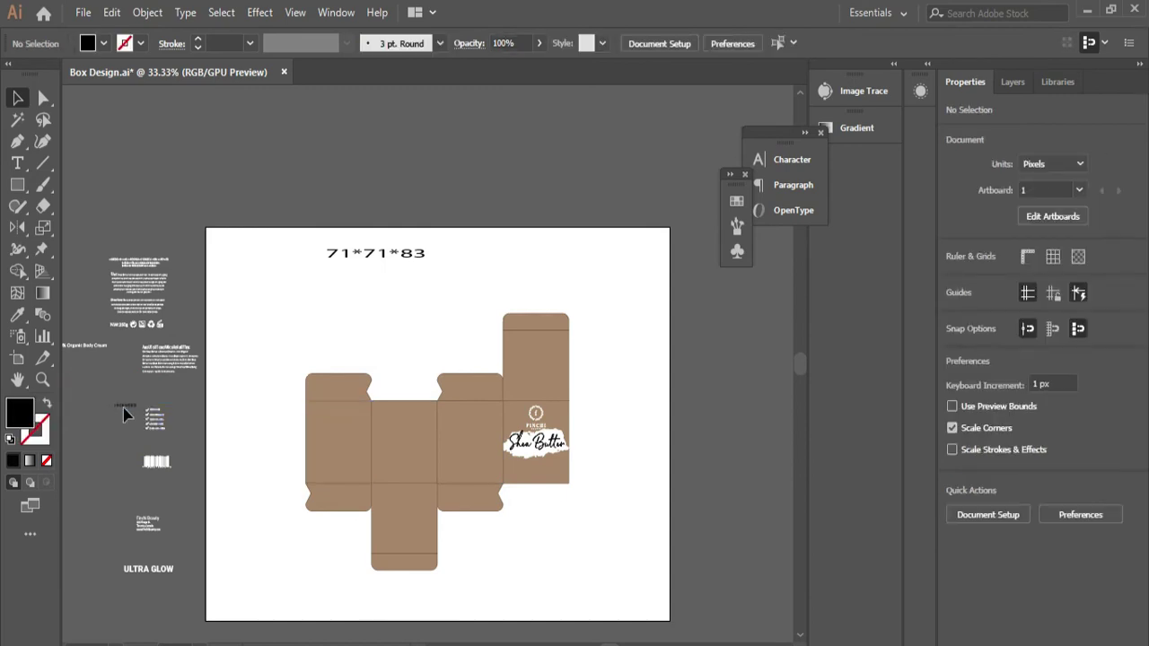
left_click_drag(126, 412, 545, 468)
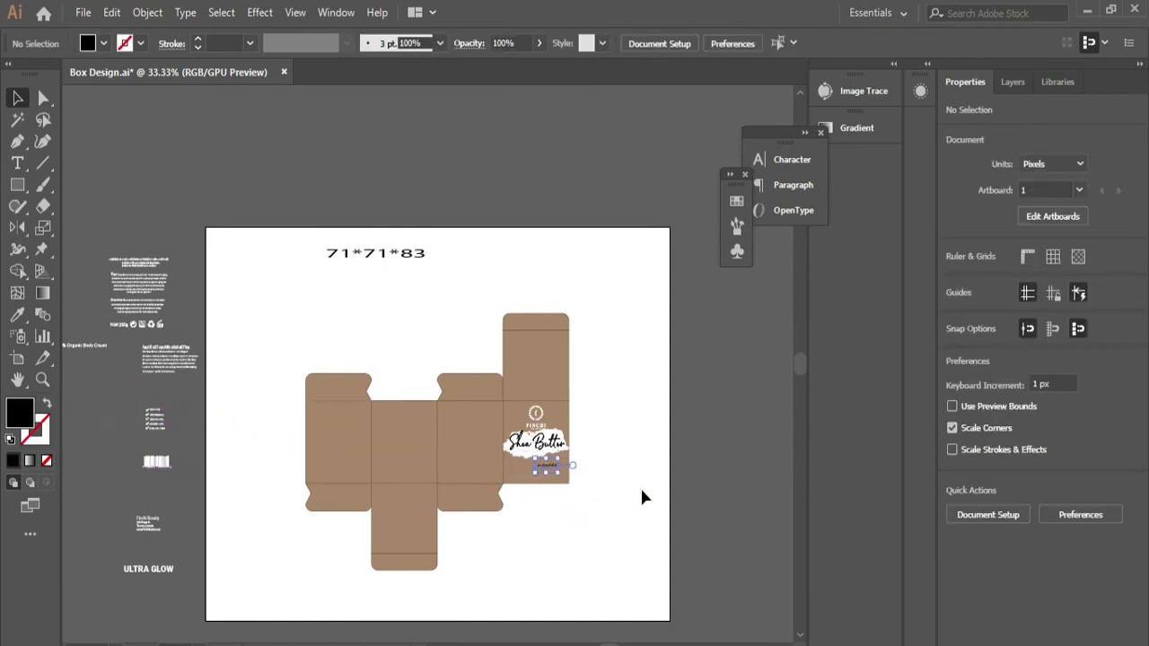
left_click(641, 495)
Step: Try to move the 100% Organic Body Cream text onto the fourth panel, and undo the move
left_click_drag(270, 521, 416, 522)
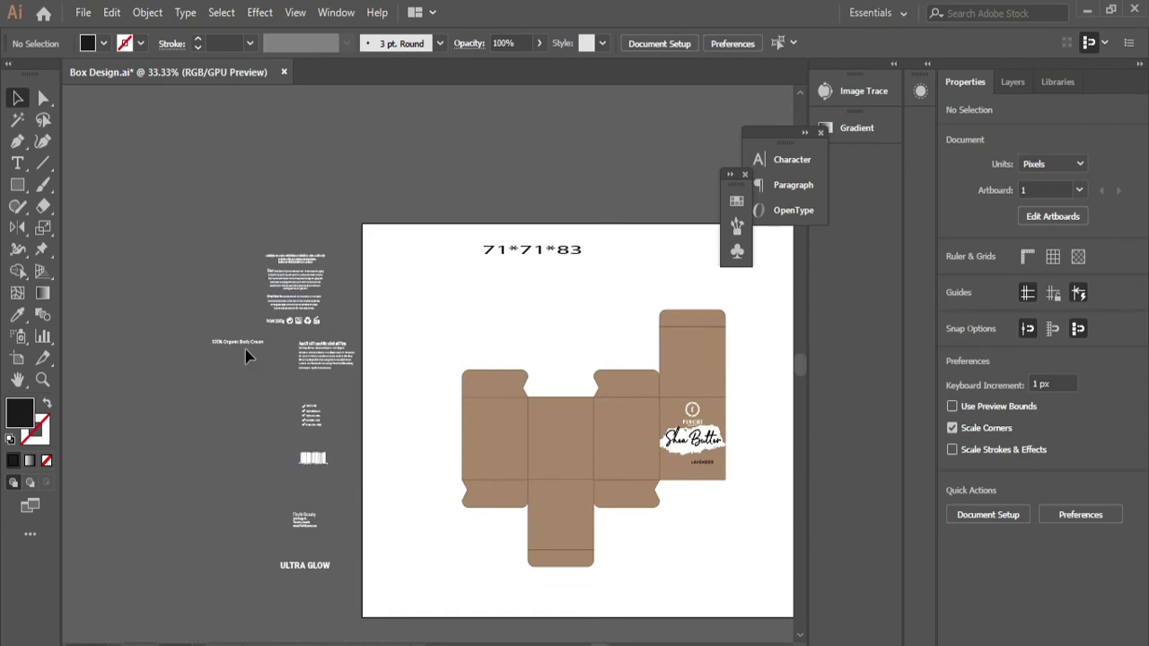
left_click_drag(247, 351, 705, 477)
left_click(695, 526)
key("ctrl+z")
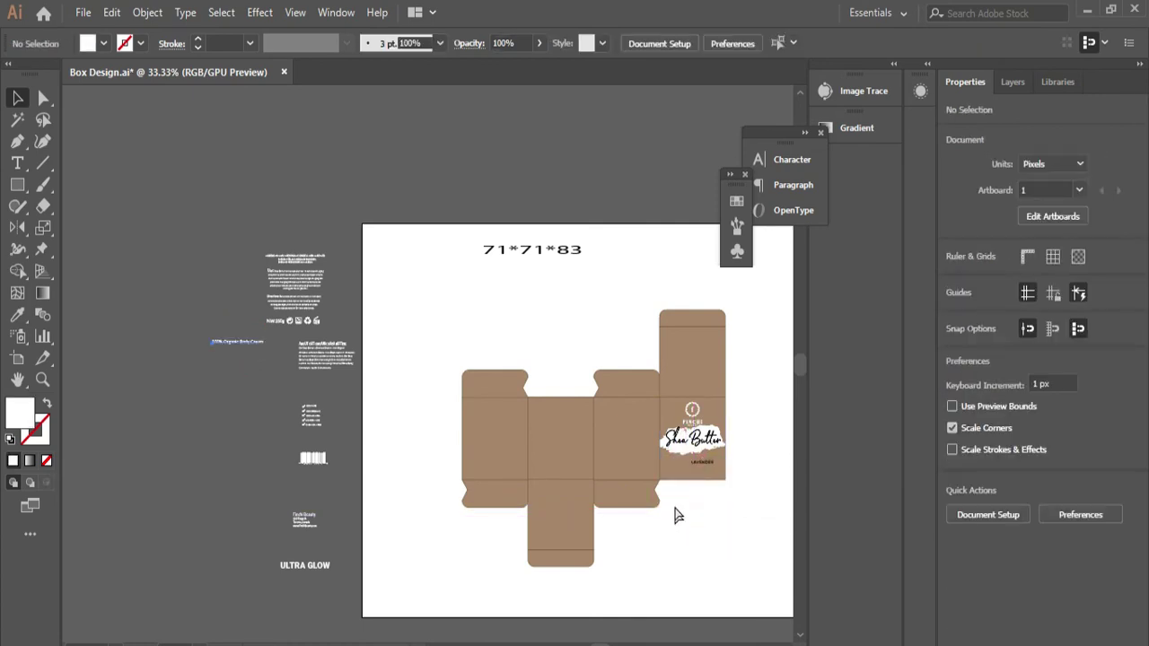
Step: Bring the 100% Organic Body Cream text to the front and place it near the bottom of the fourth panel
right_click(246, 343)
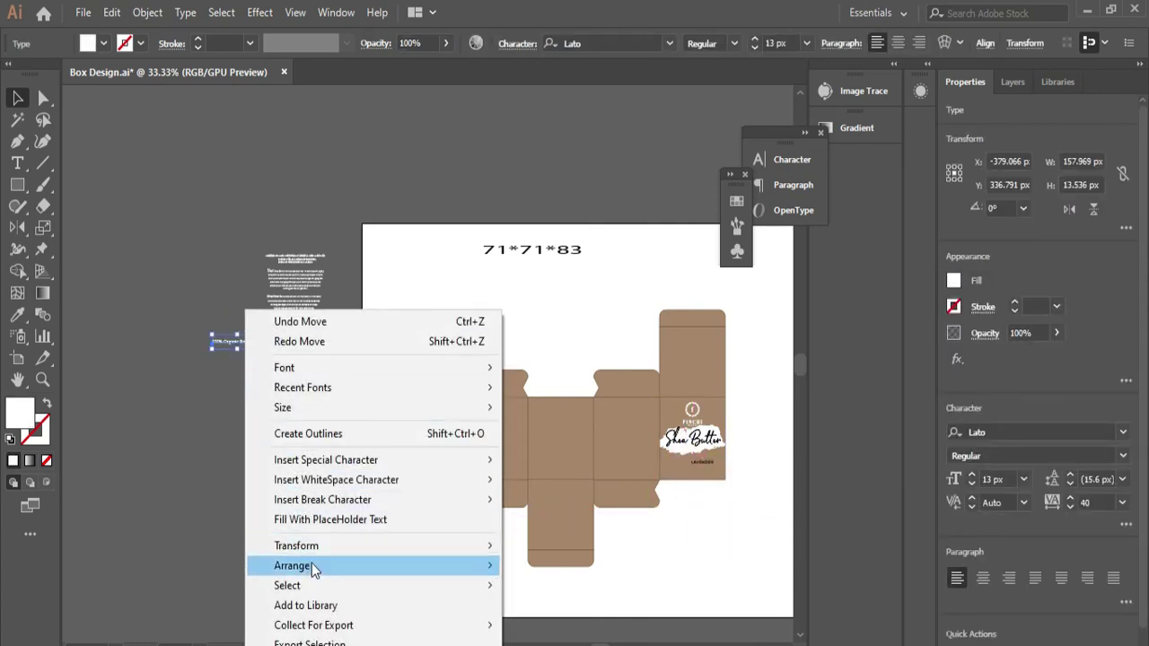
mouse_move(308, 565)
left_click(542, 566)
left_click_drag(238, 343, 688, 468)
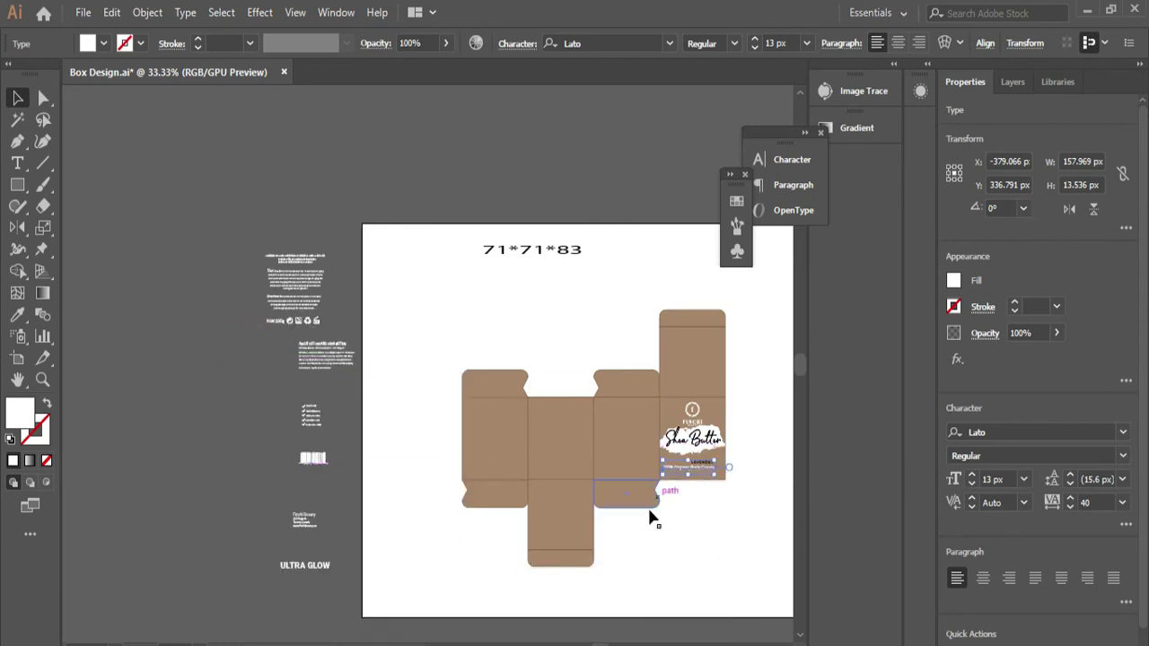
left_click(357, 503)
Step: Nudge the Finchi logo on the fourth panel slightly upward, away from the brush shape
scroll(641, 534, "up", 1)
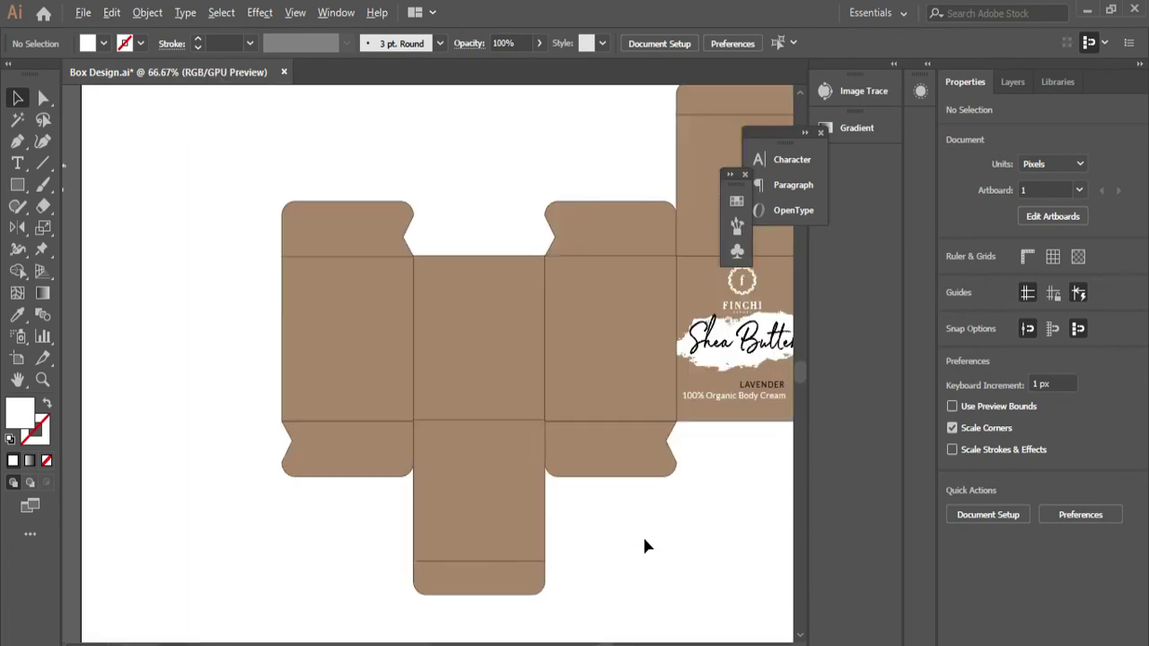
scroll(538, 536, "right", 2)
scroll(443, 541, "up", 1)
scroll(530, 503, "left", 2)
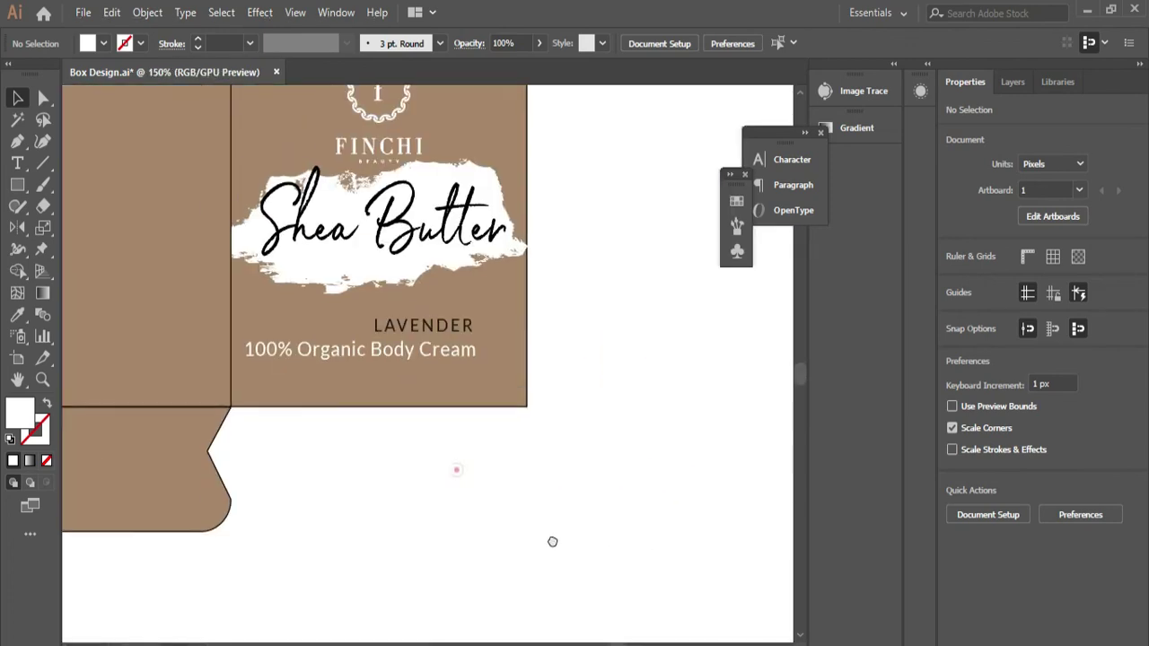
scroll(552, 541, "up", 1)
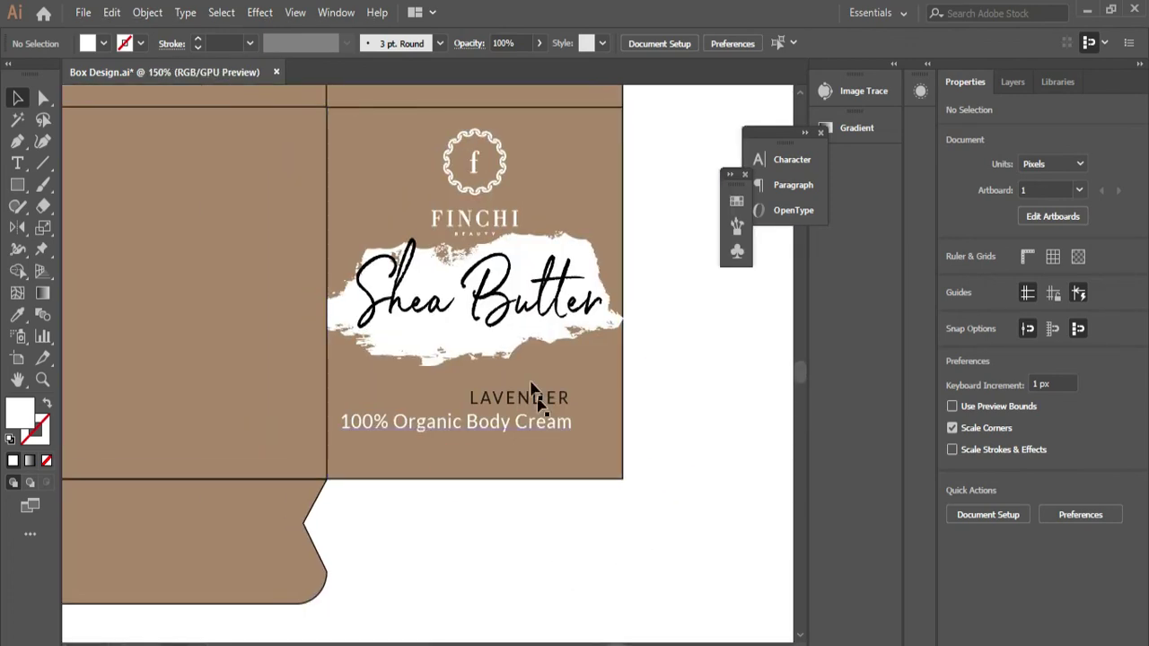
left_click(487, 214)
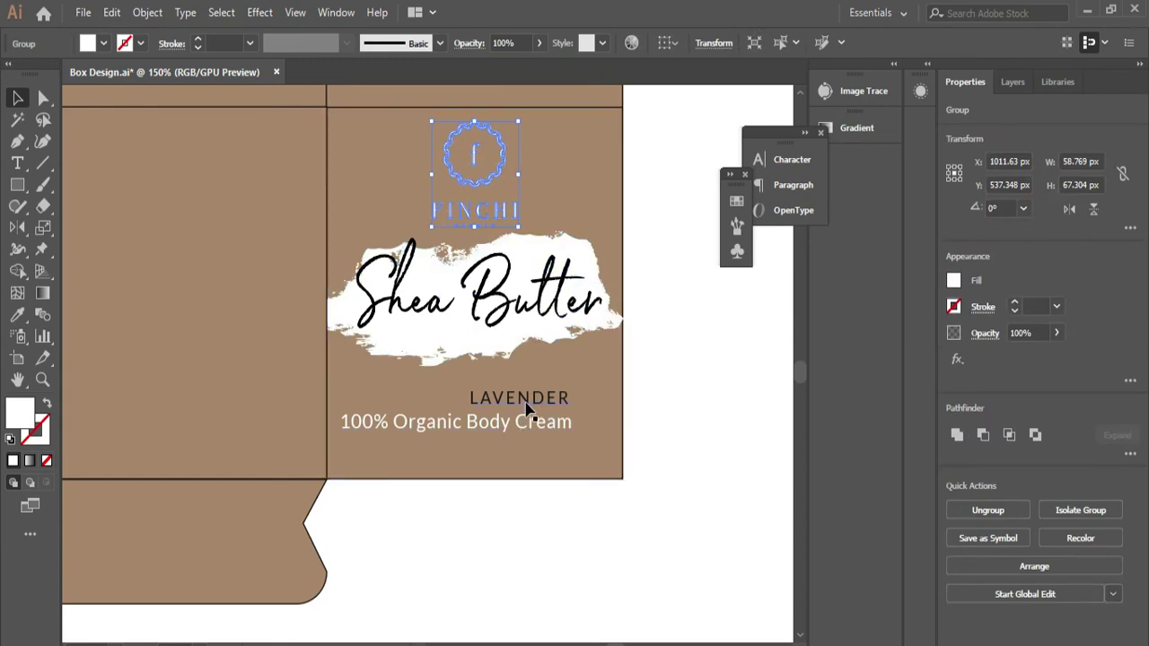
Step: Position the LAVENDER text on the brush shape's lower edge and roughly centre the 100% Organic Body Cream line beneath it
left_click_drag(526, 402, 490, 351)
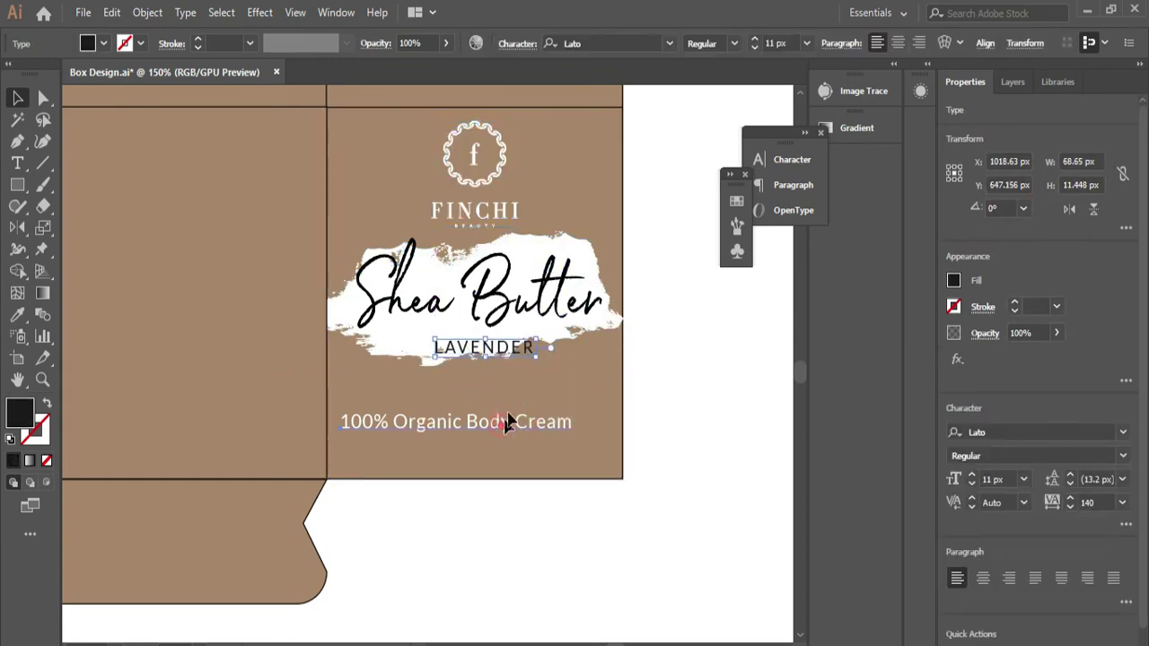
left_click_drag(529, 415, 528, 411)
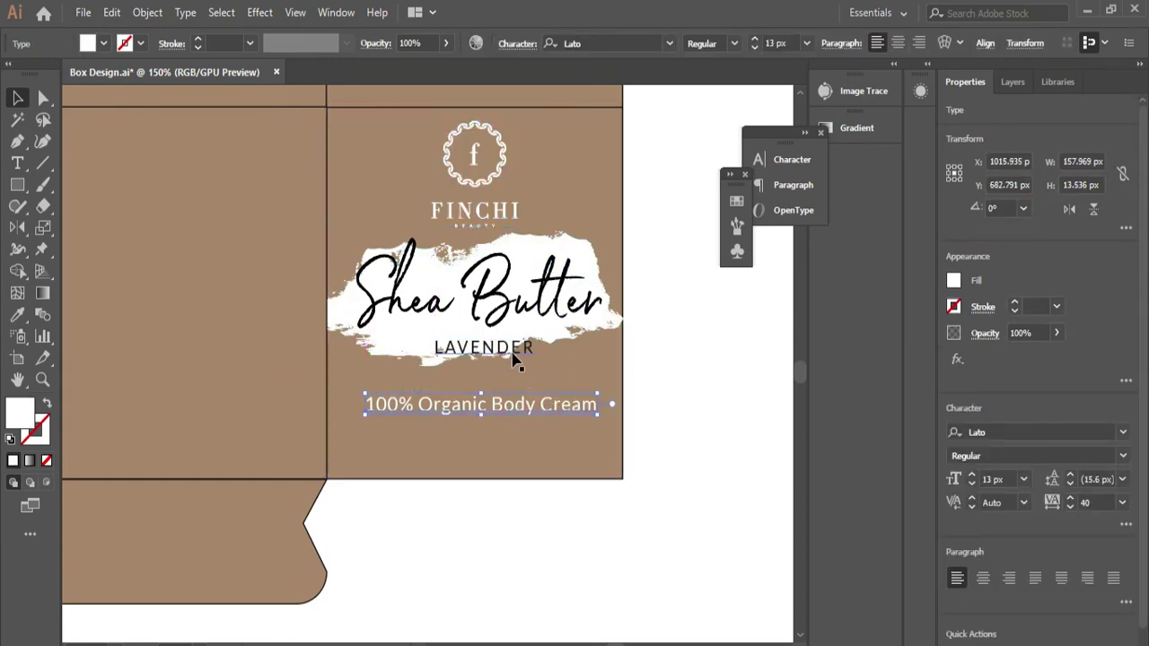
left_click_drag(516, 359, 514, 353)
left_click(474, 544)
Step: Duplicate the Finchi logo onto the lid panel directly above the fourth panel
scroll(464, 518, "down", 2)
scroll(434, 518, "left", 3)
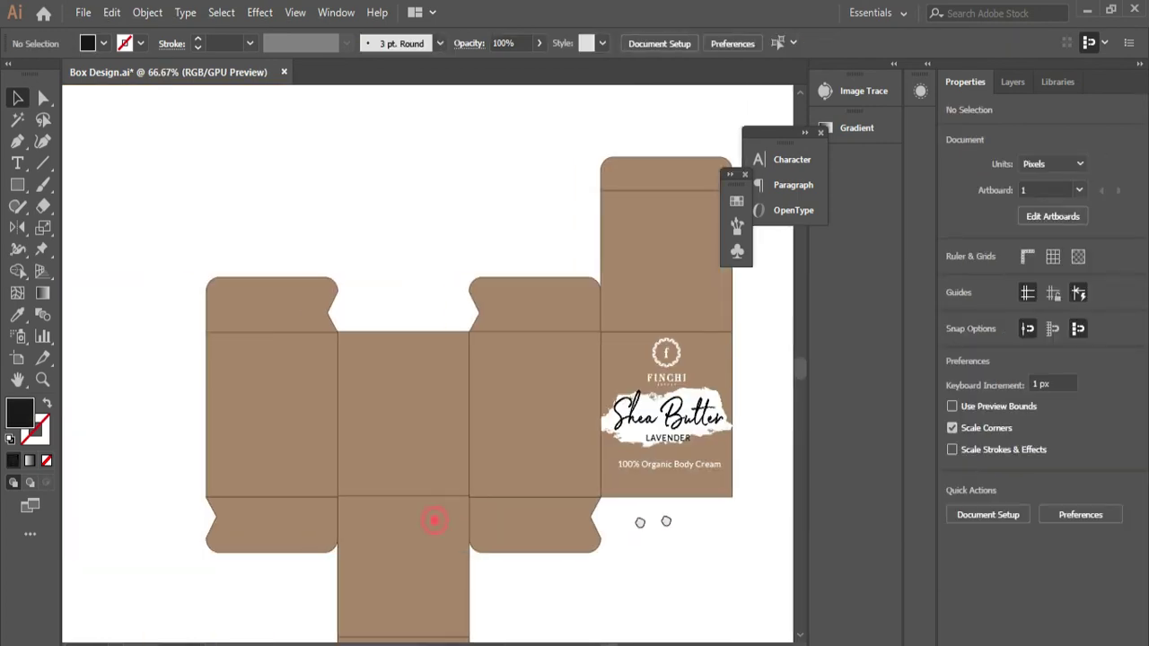
scroll(508, 554, "right", 2)
scroll(503, 431, "up", 4)
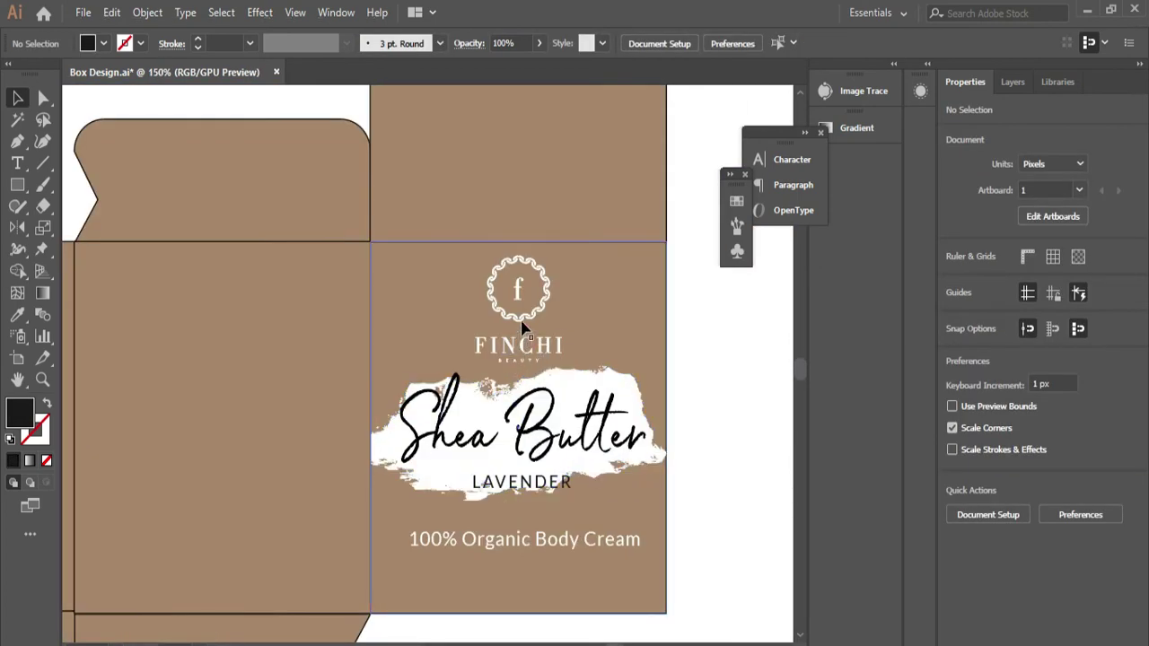
left_click_drag(520, 314, 539, 155)
scroll(585, 235, "up", 4)
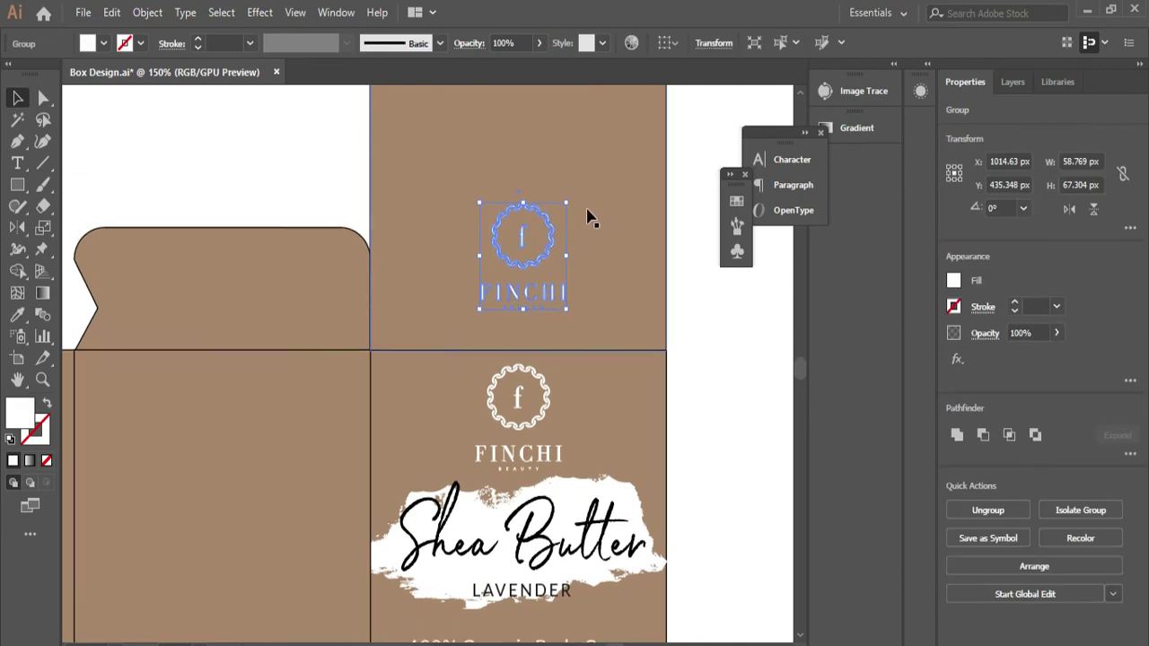
Step: Enlarge the Finchi logo copy on the lid panel and rotate it 180°
scroll(528, 404, "up", 3)
left_click_drag(530, 435, 588, 437)
left_click_drag(592, 250, 422, 460)
left_click(734, 400)
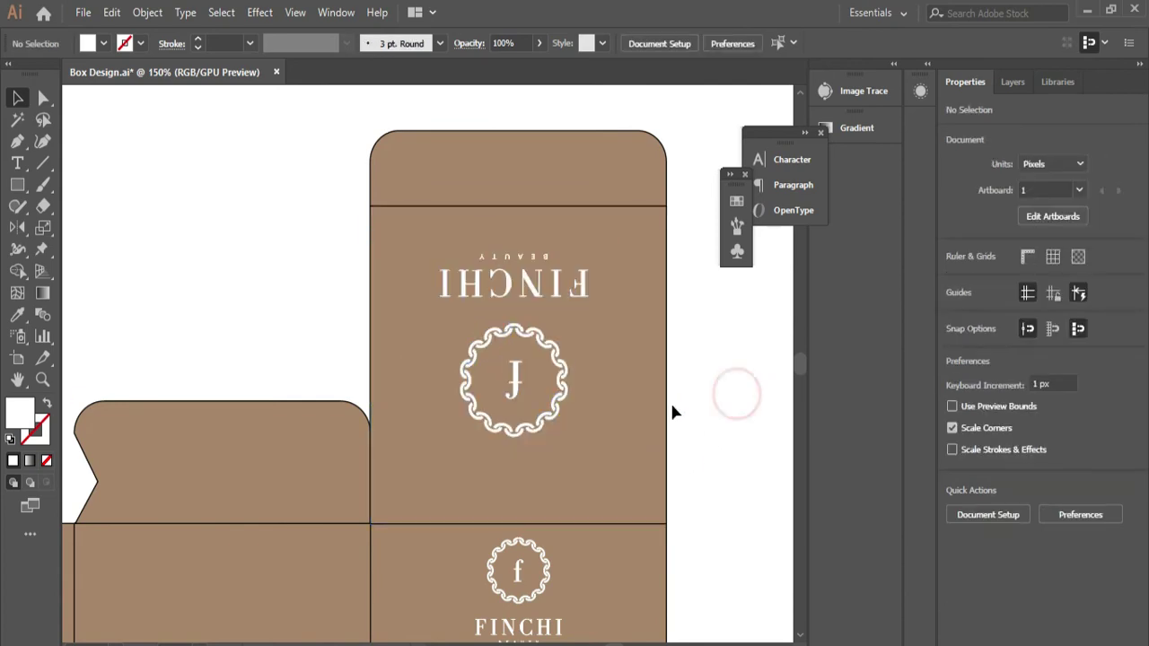
Step: Centre the Finchi logo horizontally and vertically on the lid panel above the fourth panel
left_click(585, 333)
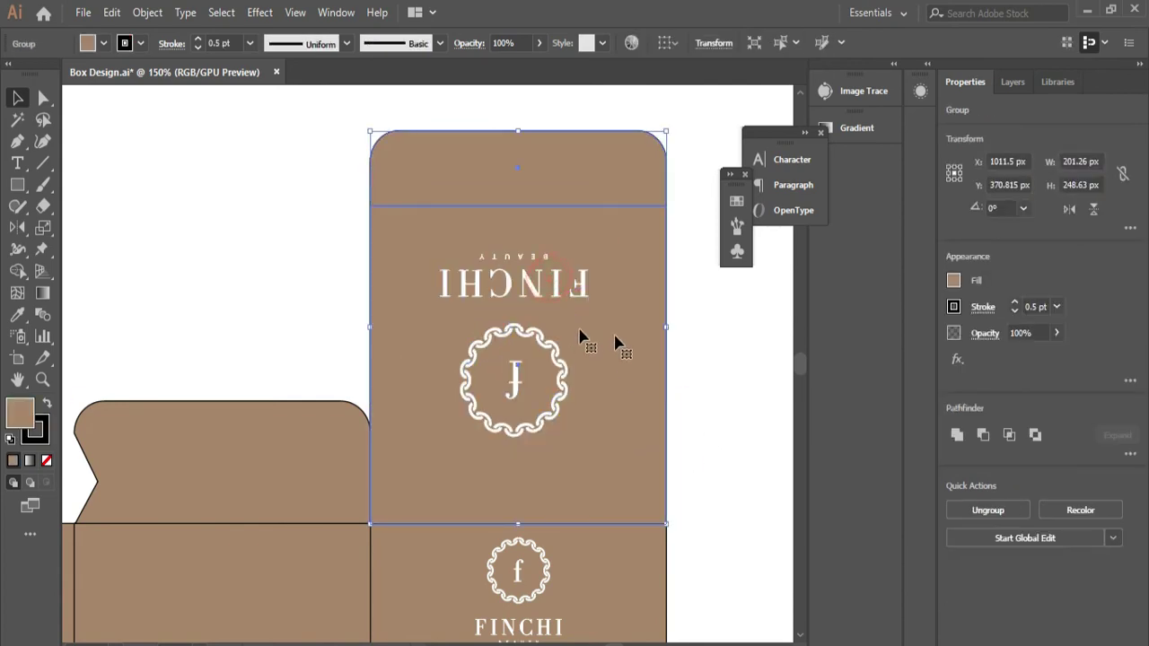
left_click(721, 338)
left_click(546, 341)
left_click(619, 366, "shift")
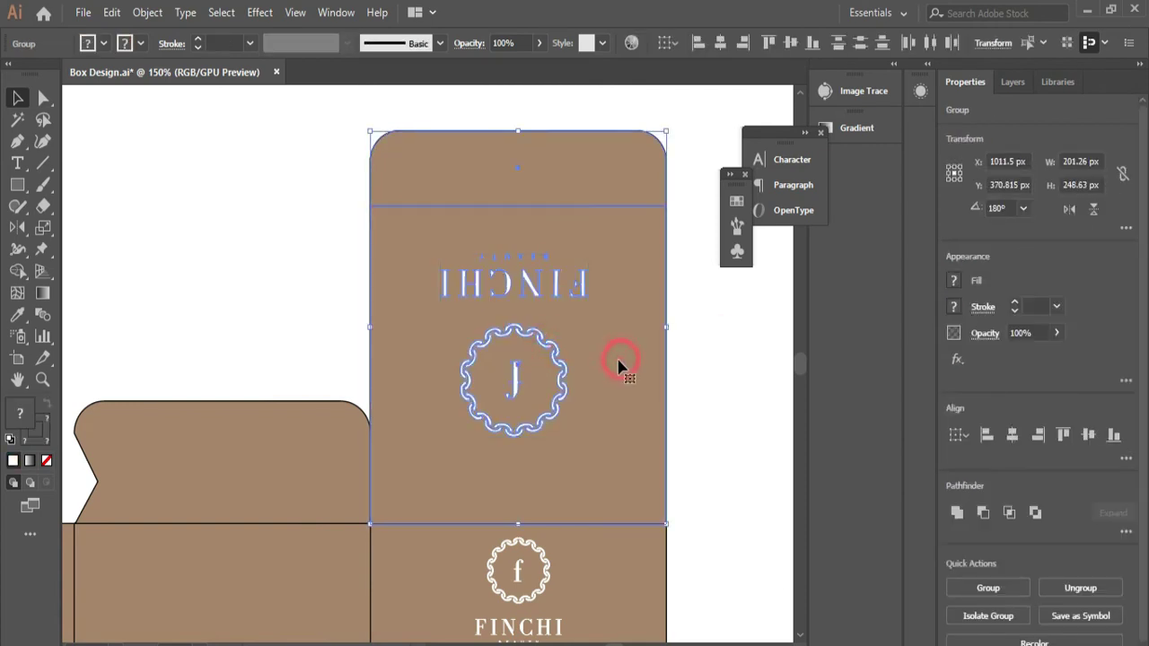
left_click(615, 351)
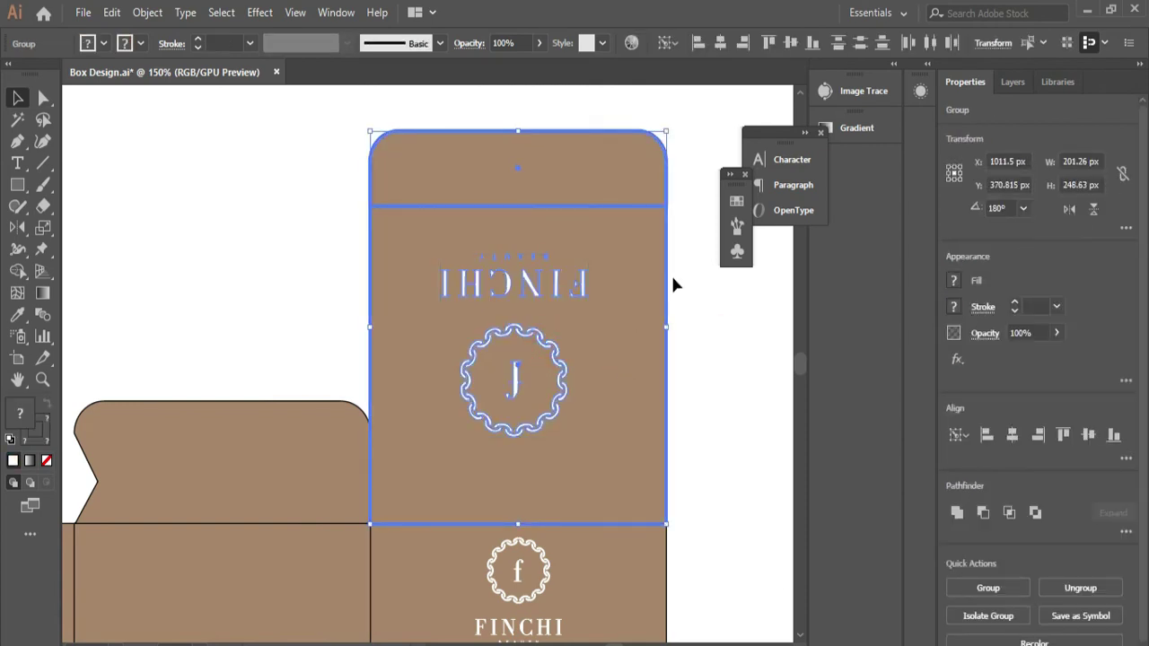
left_click(721, 43)
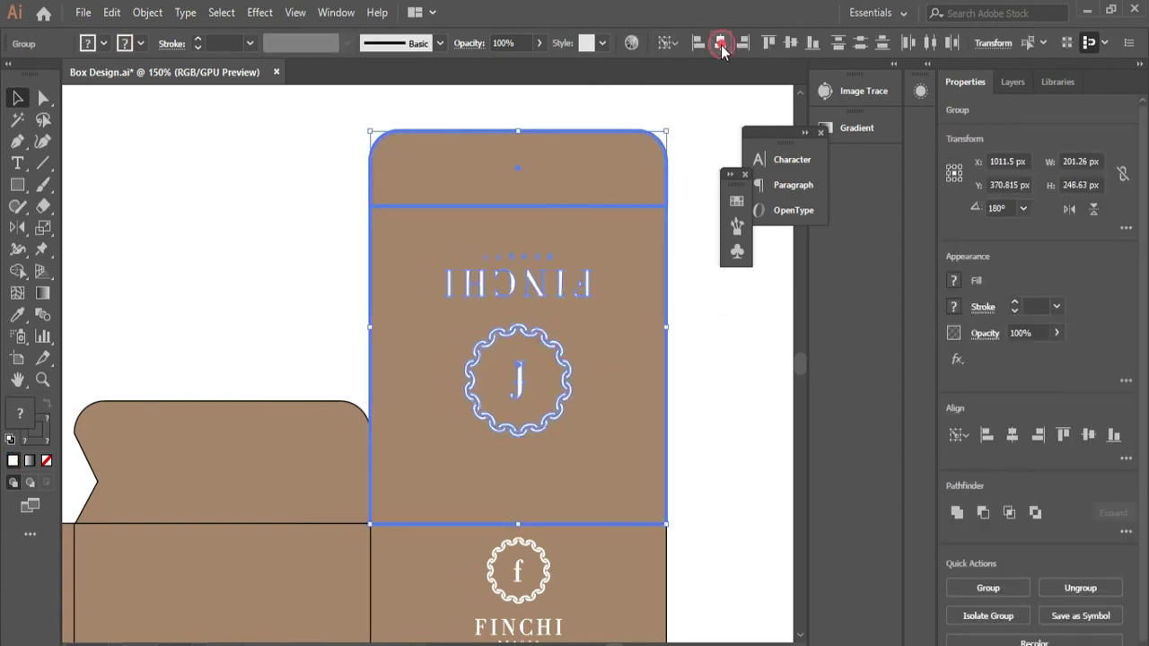
left_click(790, 46)
left_click(697, 355)
Step: Shift the Finchi logo on the lid panel down by about 16 px
scroll(696, 353, "down", 2)
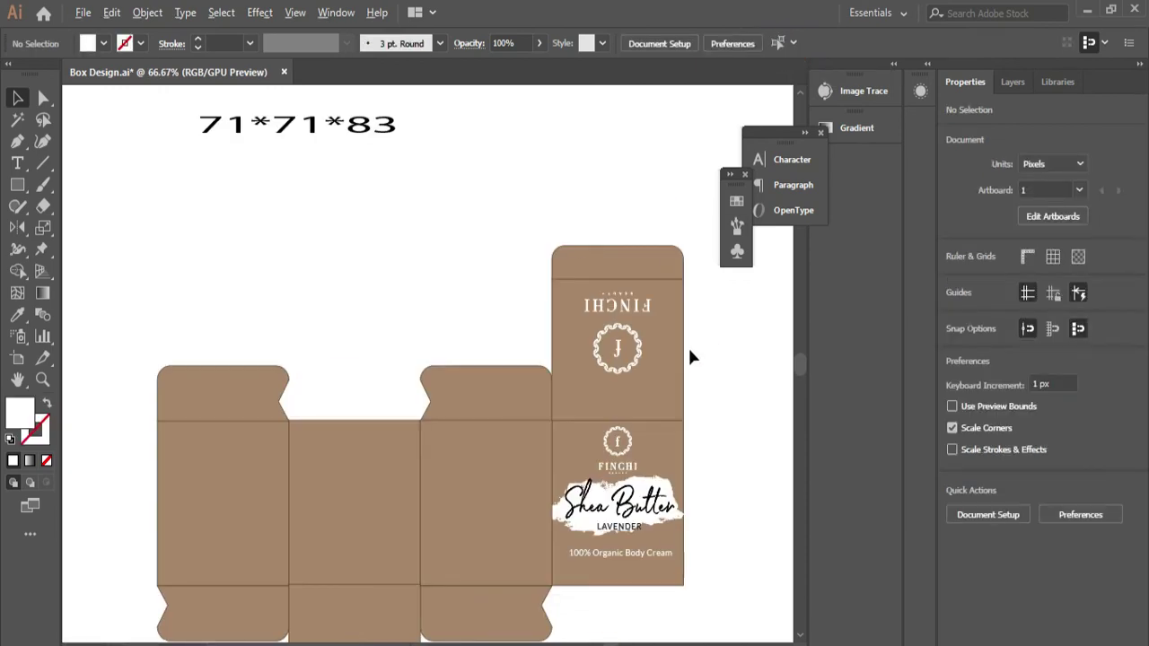
scroll(691, 358, "up", 2)
left_click(576, 350)
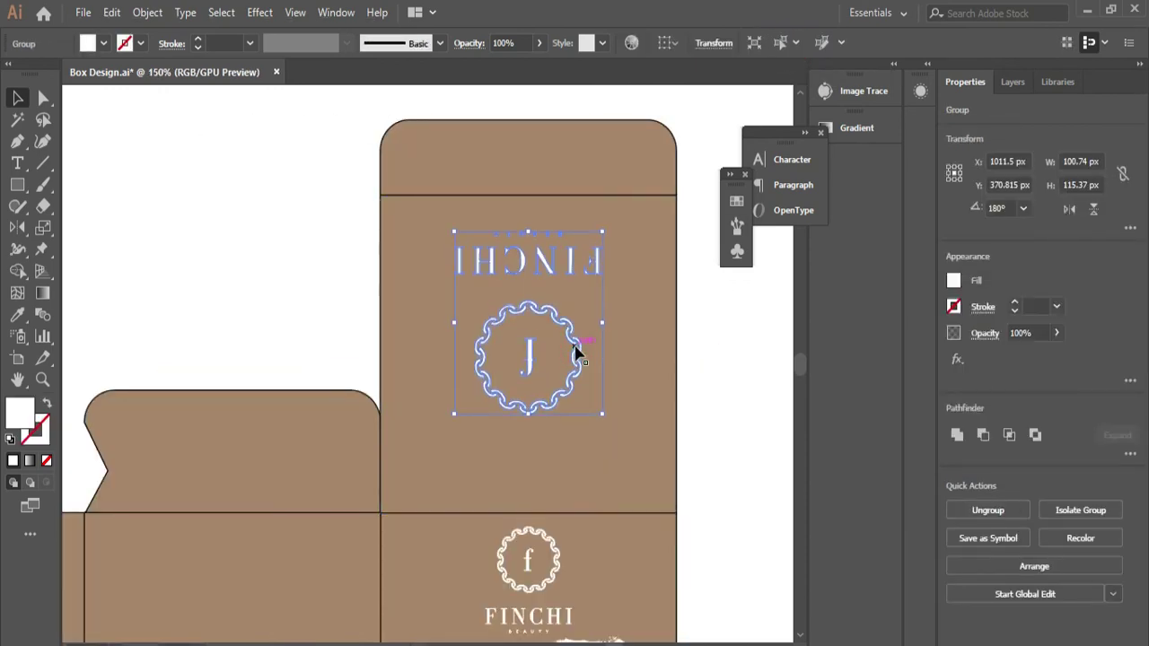
left_click_drag(576, 350, 594, 363)
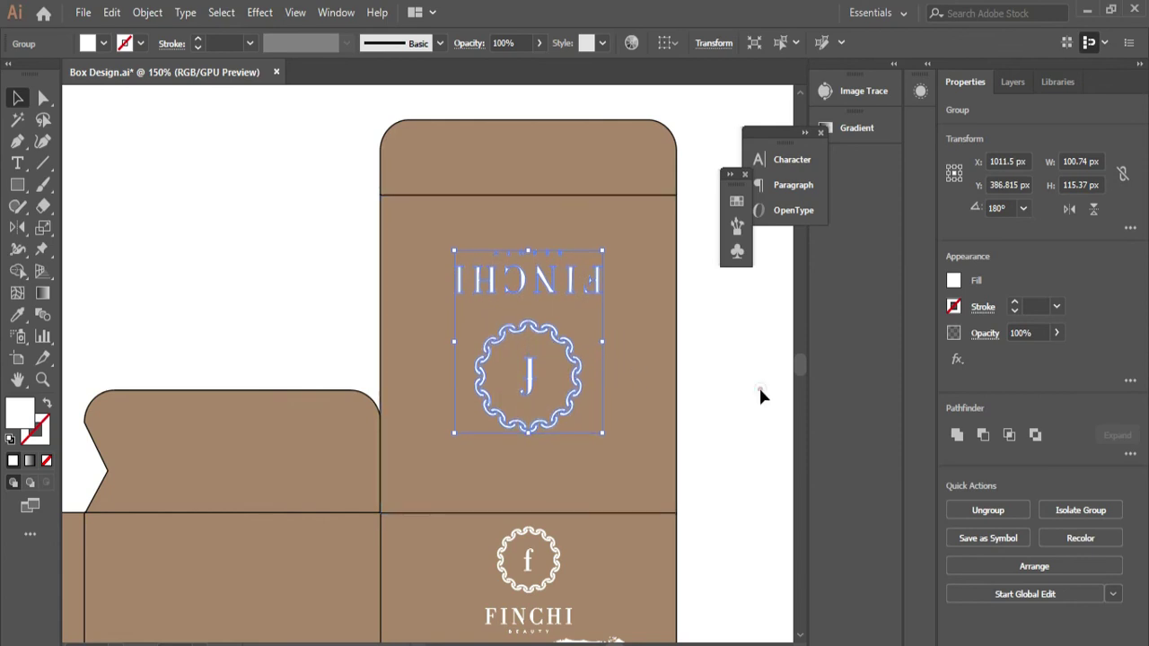
left_click(760, 396)
Step: Move the lid's Finchi logo onto the closure panel beneath the second panel and turn it upright
scroll(696, 375, "down", 4)
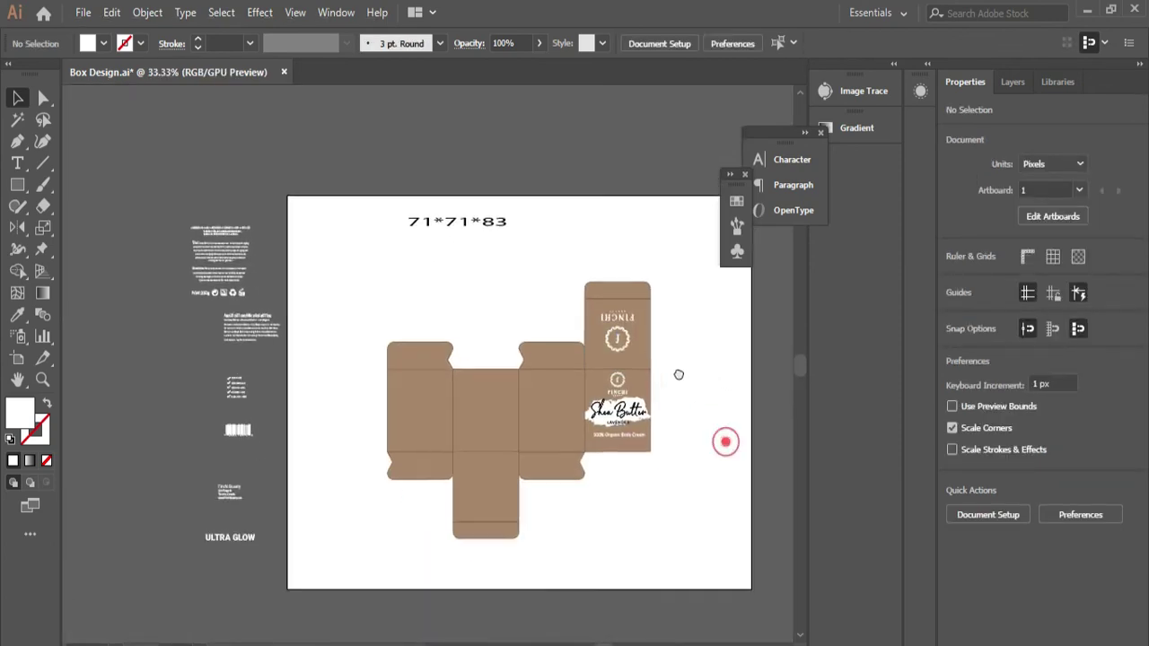
scroll(580, 439, "up", 1)
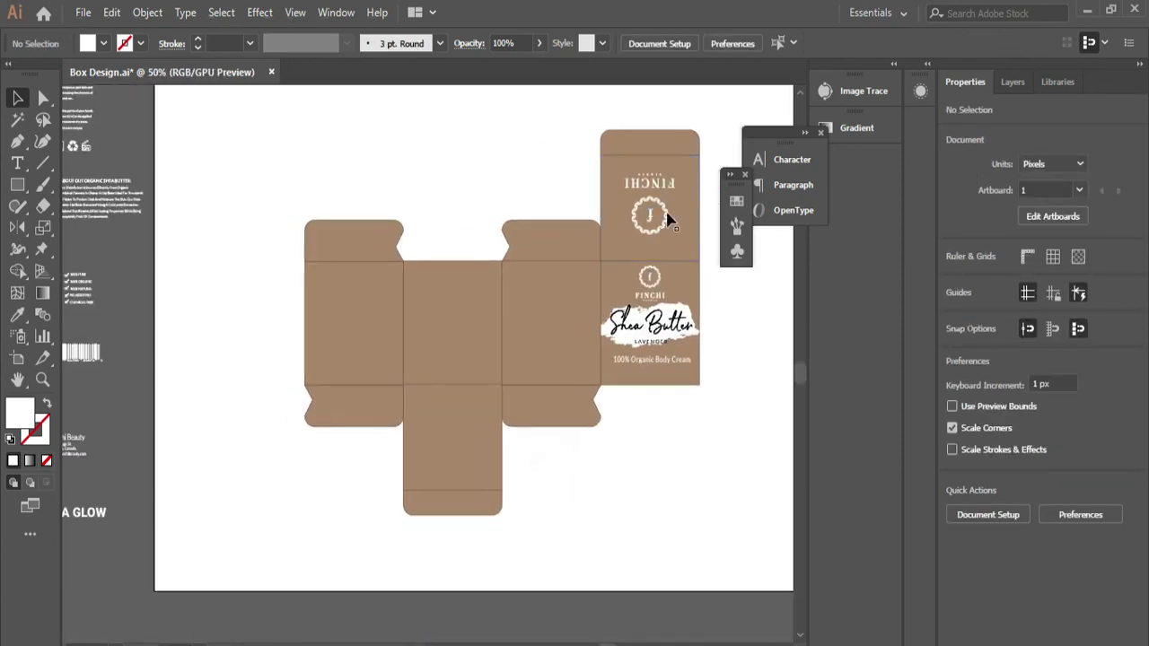
left_click(668, 220)
left_click_drag(670, 225, 504, 479)
left_click(569, 487)
Step: Centre the Finchi logo on the closure panel beneath the second panel, then nudge it slightly down
left_click(493, 461)
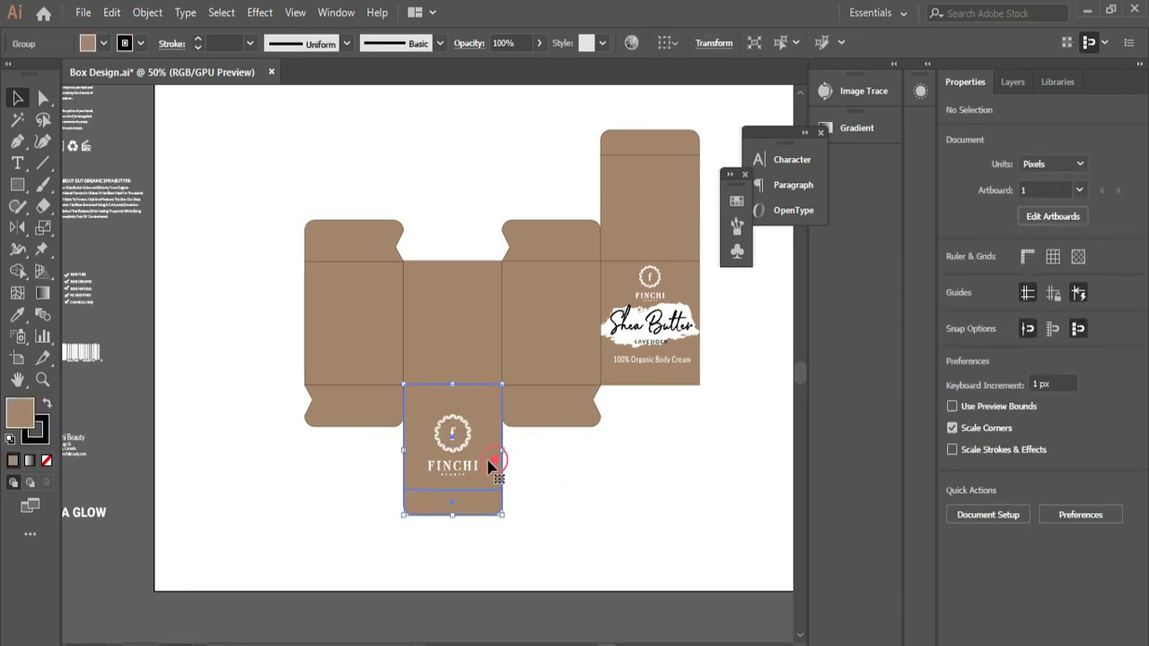
left_click(467, 449, "shift")
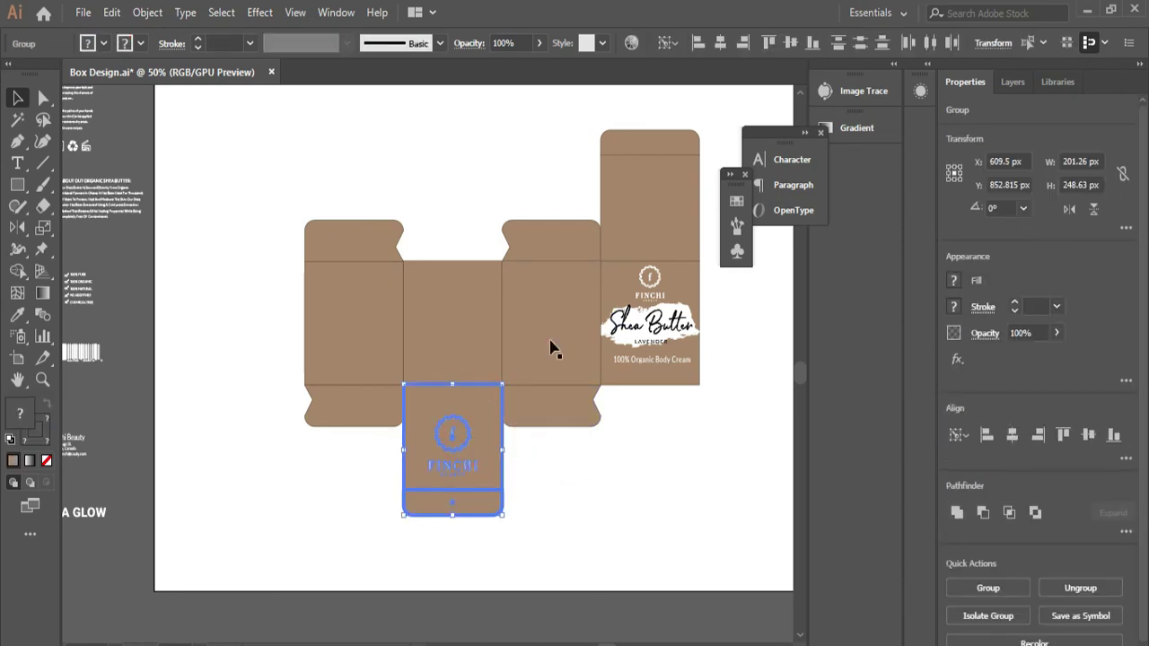
left_click(645, 454)
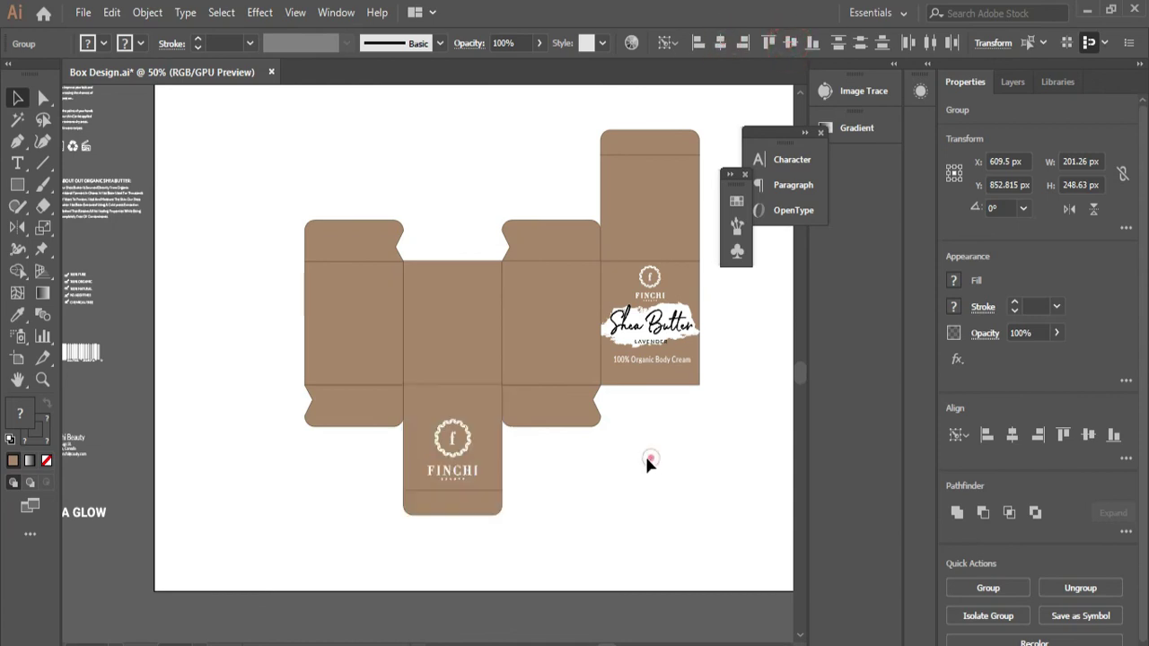
left_click(453, 457)
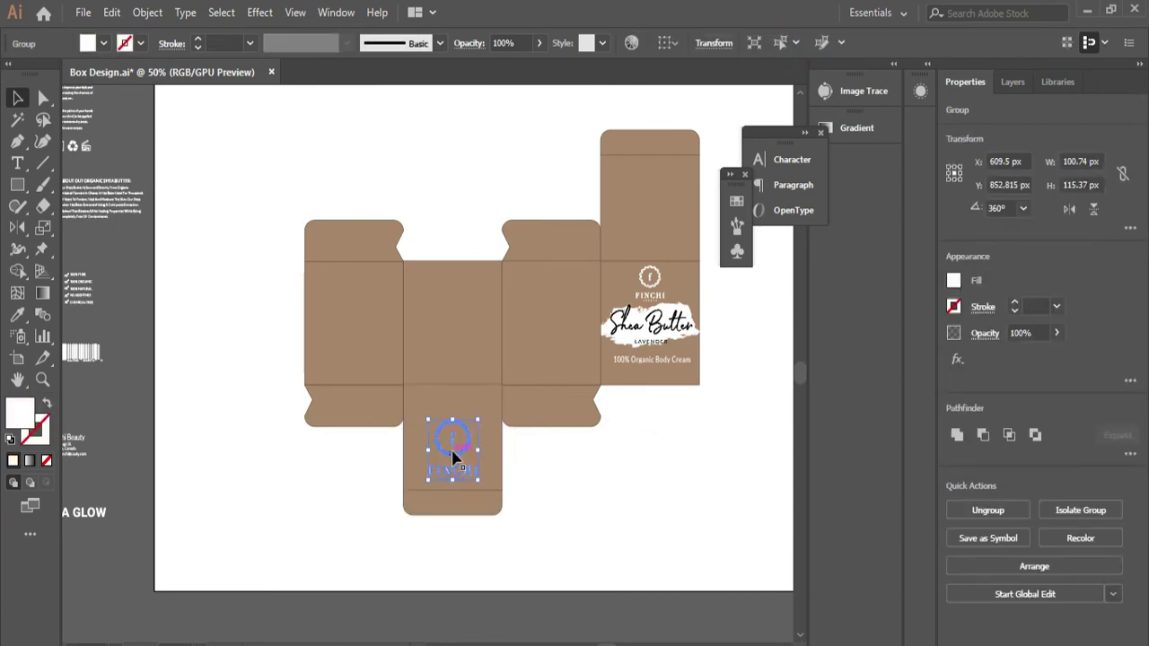
left_click(627, 479)
Step: Duplicate the Finchi logo from the closure panel onto the lid panel above the fourth panel and rotate the copy 180°
scroll(646, 489, "up", 1)
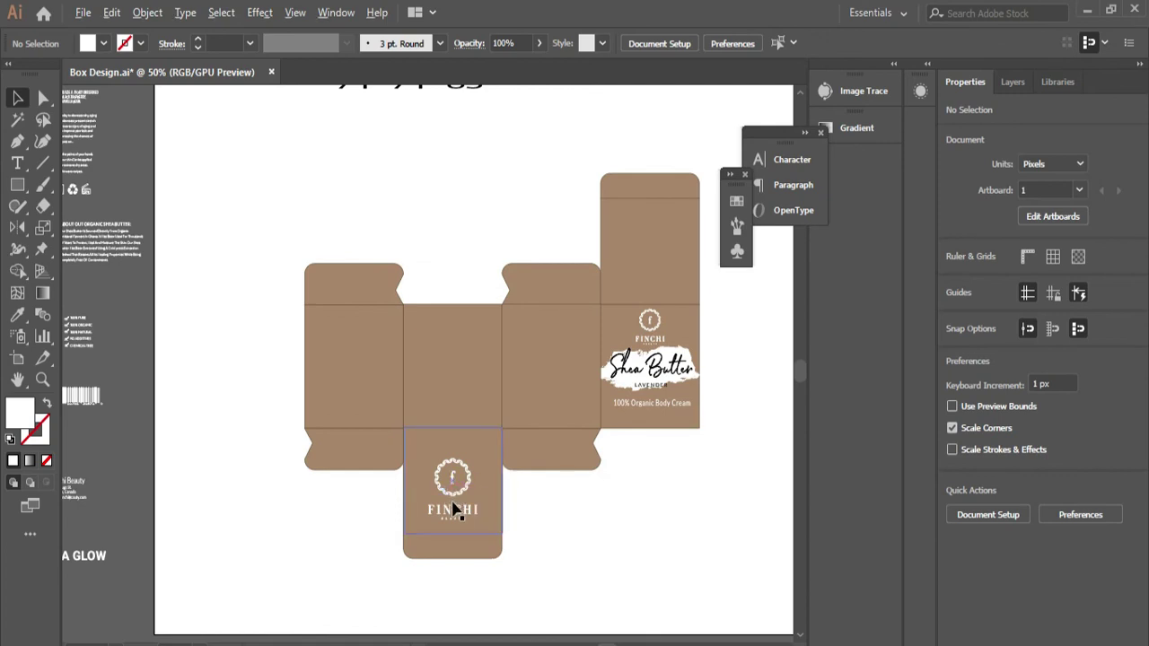
left_click_drag(451, 499, 653, 262)
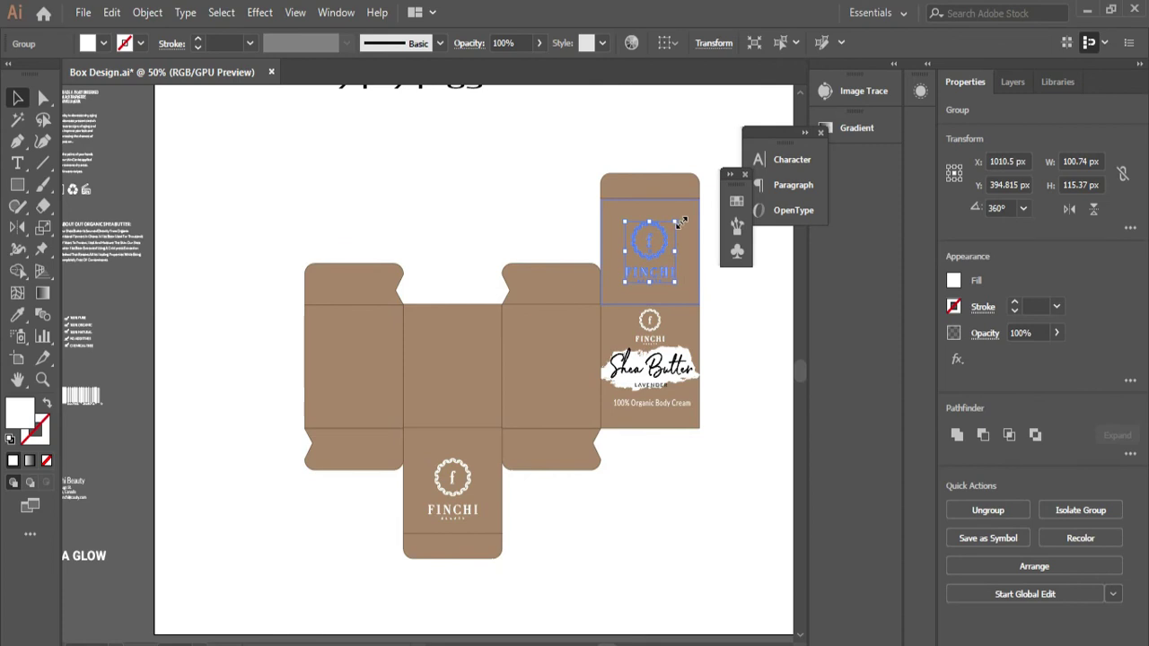
left_click_drag(676, 225, 616, 302)
left_click(718, 303)
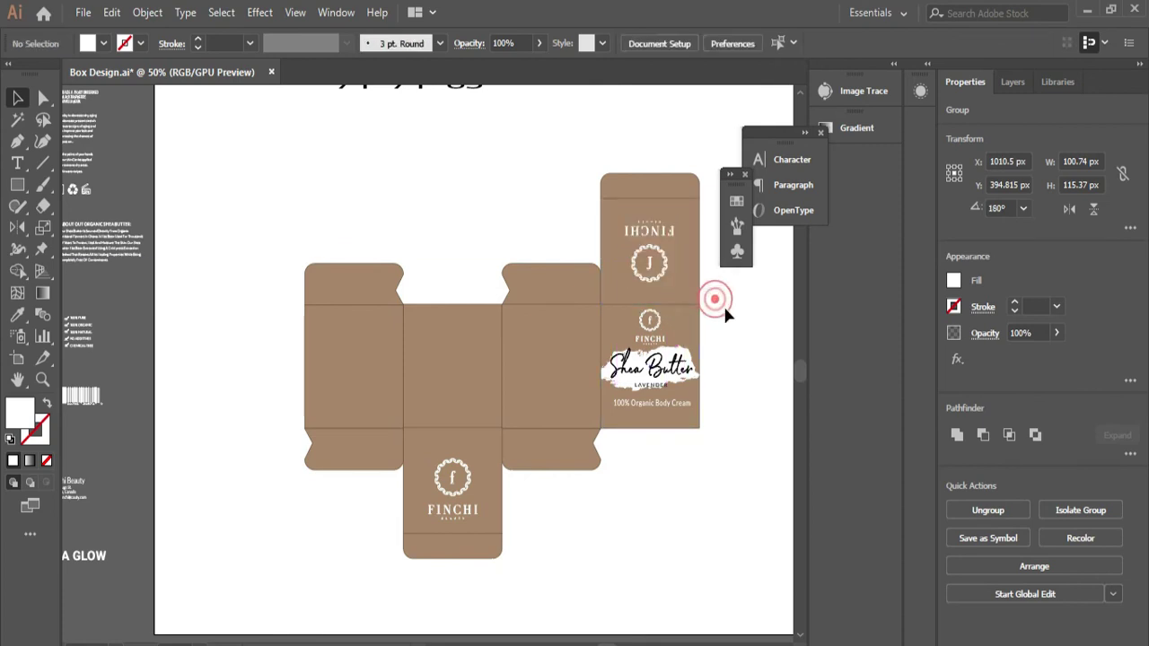
Step: Centre the rotated Finchi logo on the lid panel, then nudge it slightly down towards the fold line
scroll(700, 305, "up", 1)
left_click(683, 305)
left_click(687, 225, "shift")
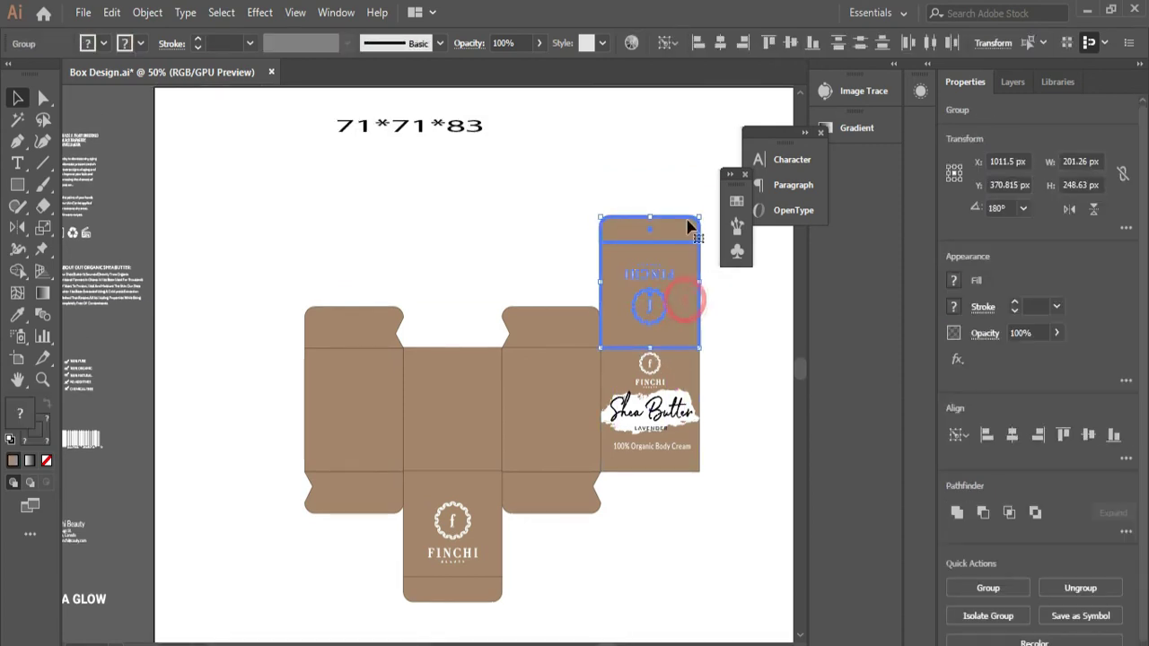
left_click(788, 43)
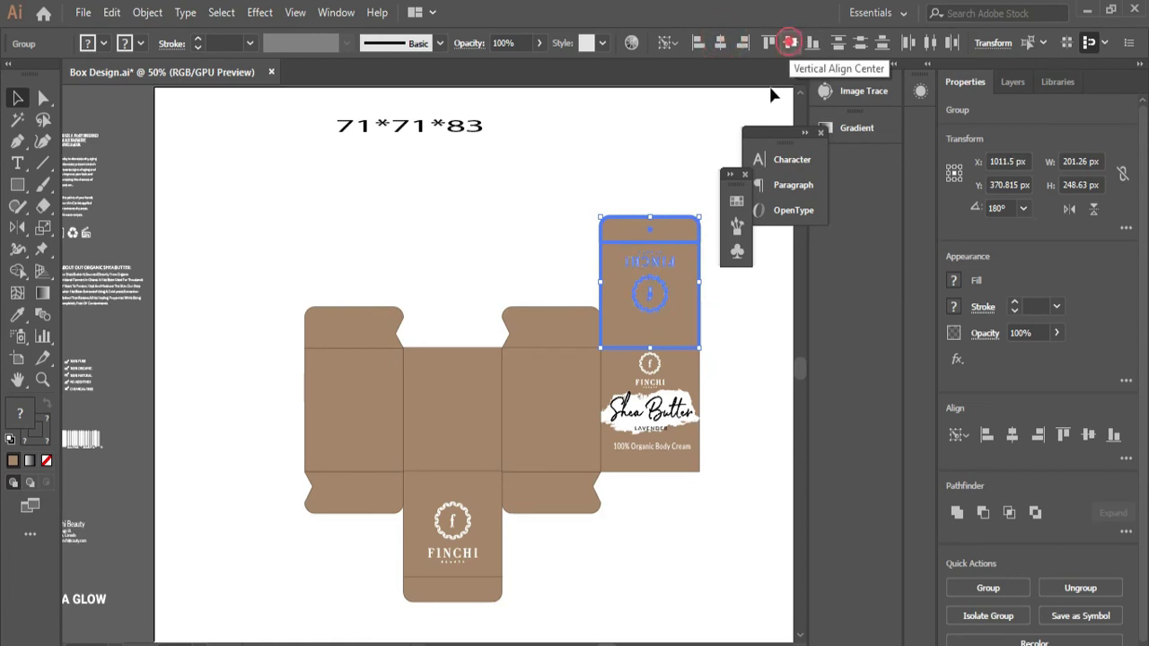
left_click(788, 43)
left_click(719, 333)
left_click(664, 307)
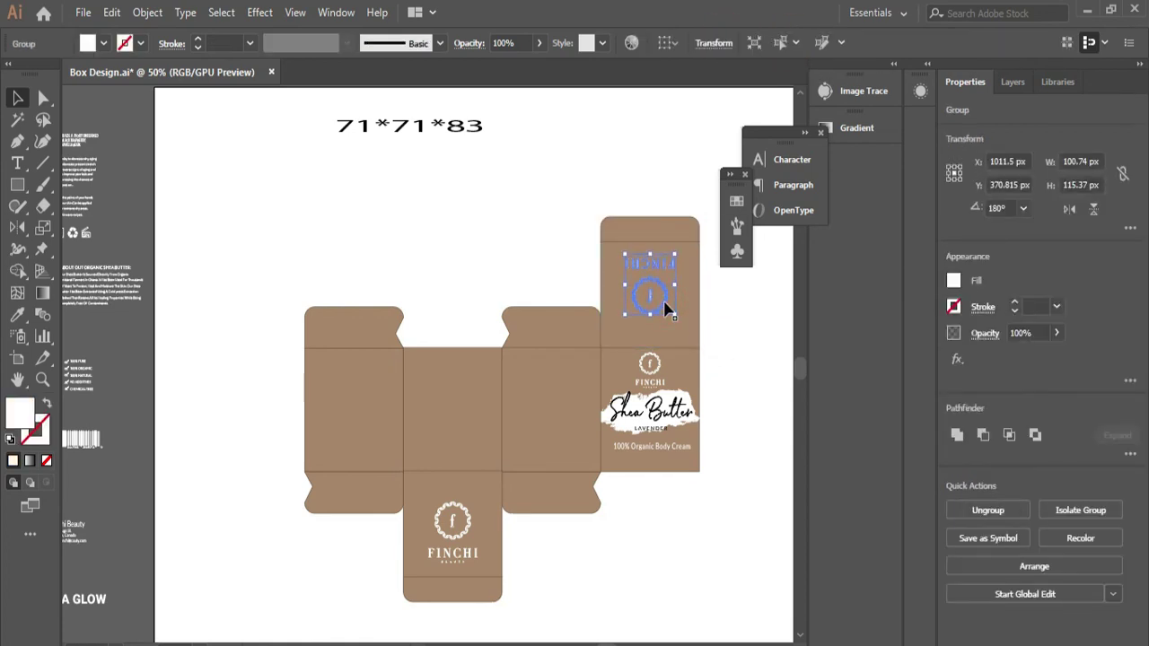
left_click_drag(665, 307, 672, 308)
left_click(748, 331)
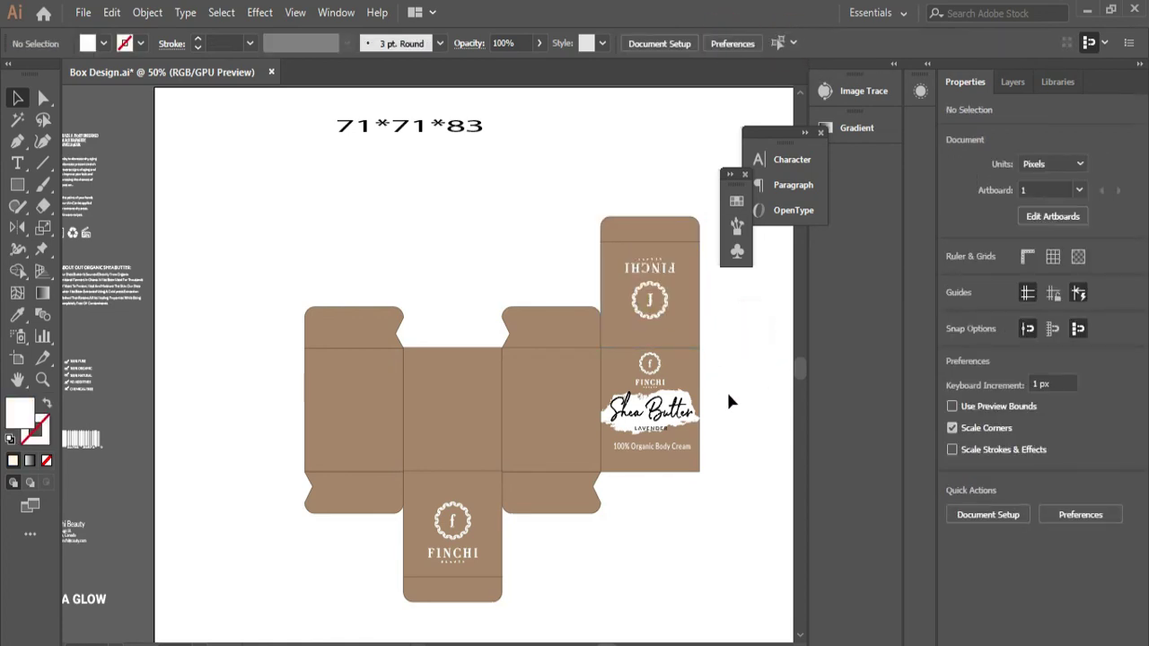
Step: Move the ULTRA GLOW text from beside the artboard to the middle of the third panel and bring it to the front
scroll(728, 390, "up", 2)
scroll(726, 395, "down", 1)
left_click_drag(611, 548, 699, 483)
scroll(557, 470, "down", 2)
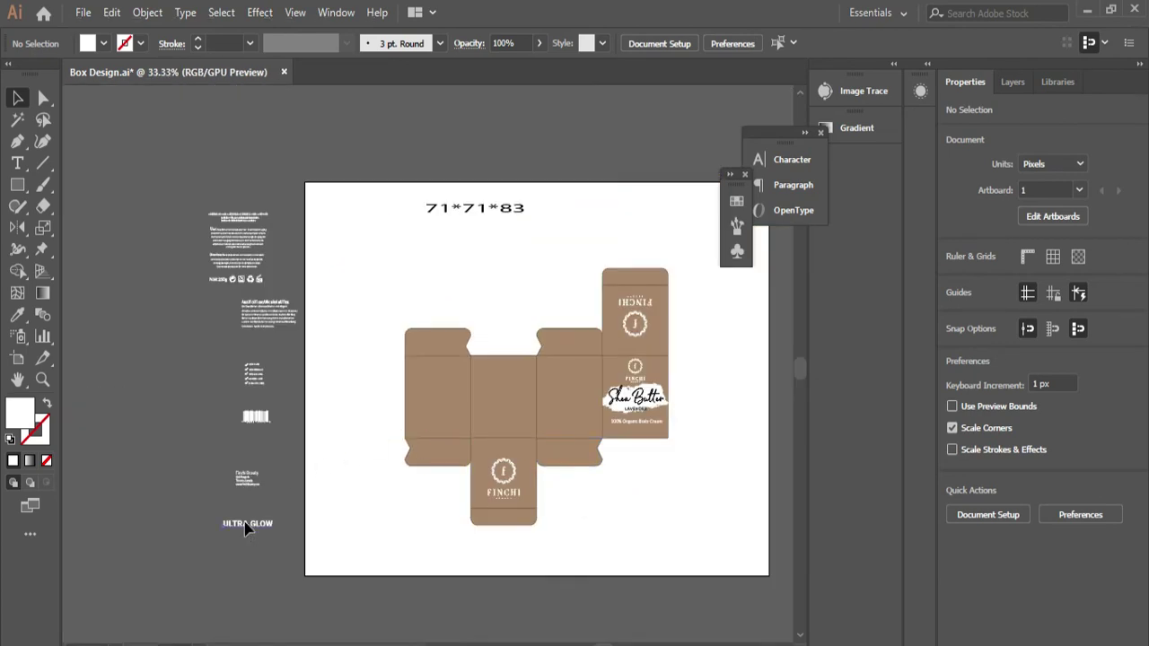
left_click_drag(248, 528, 568, 406)
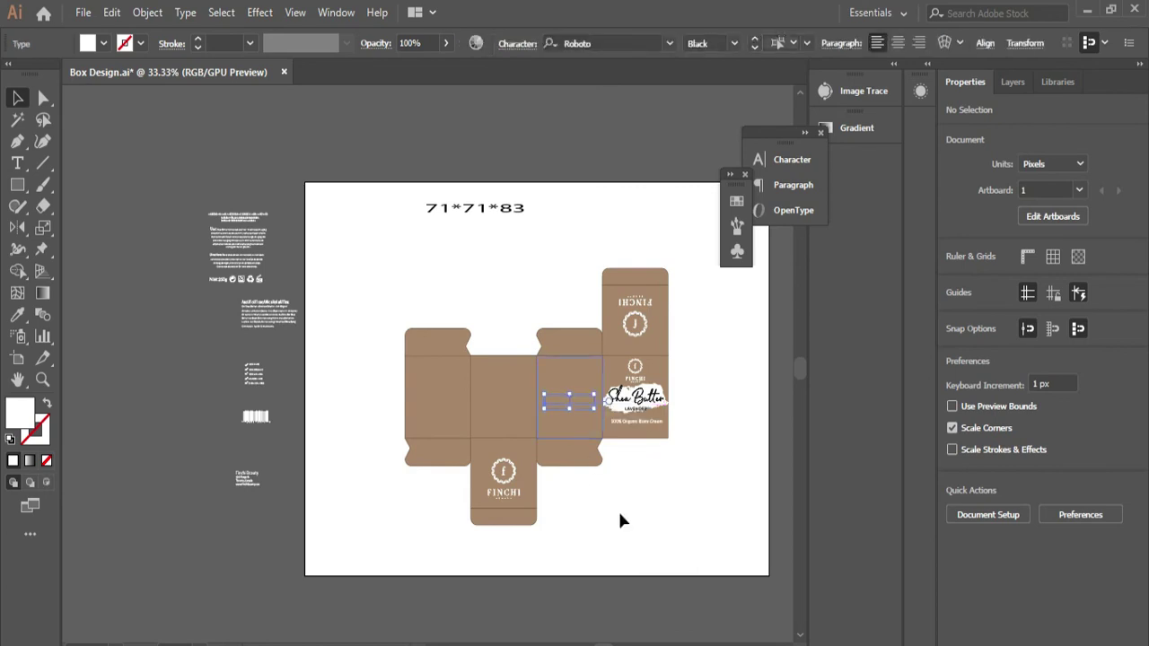
right_click(581, 404)
mouse_move(683, 314)
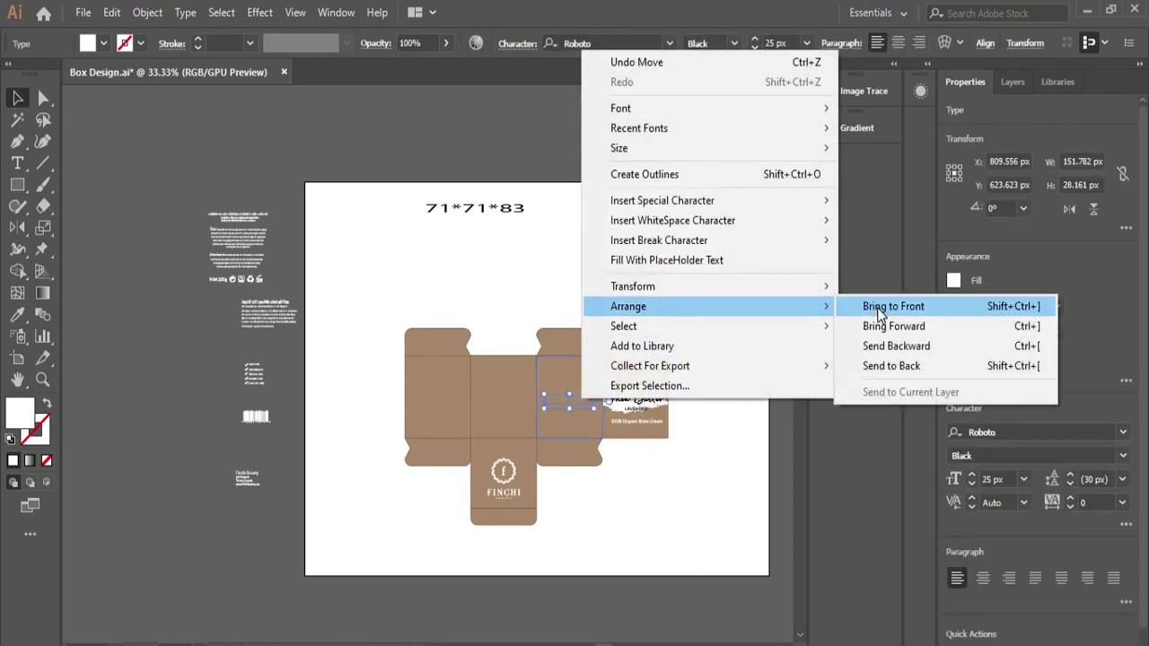
left_click(880, 315)
left_click(733, 481)
scroll(733, 481, "up", 2)
scroll(453, 527, "left", 3)
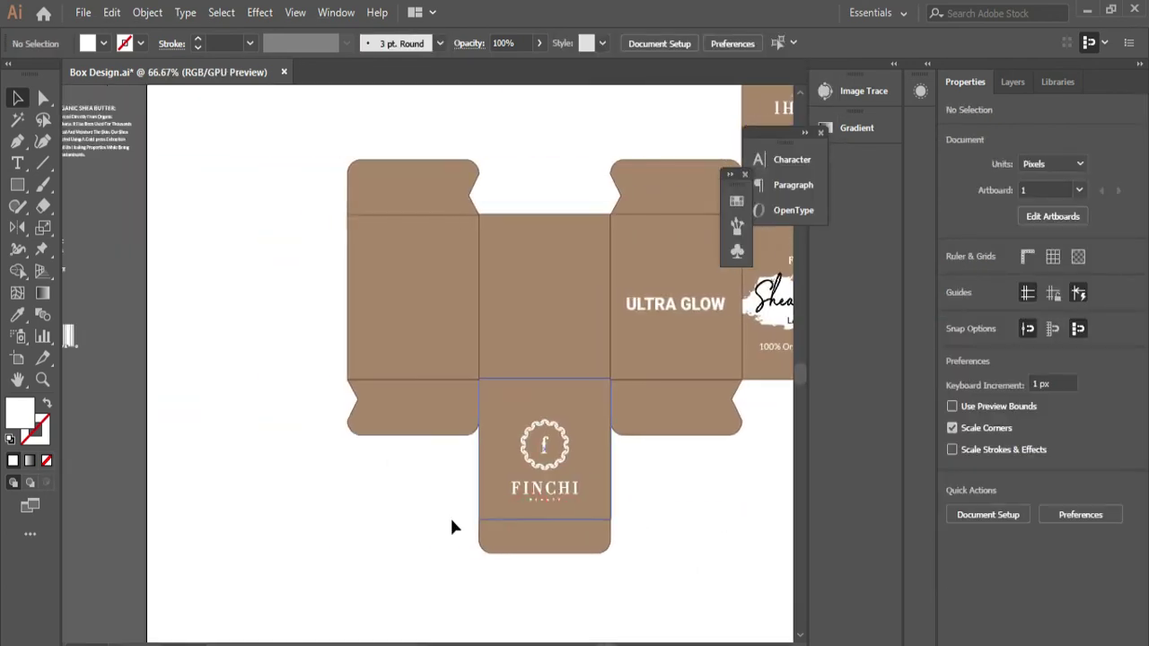
scroll(344, 511, "down", 1)
scroll(339, 519, "left", 2)
scroll(339, 519, "up", 1)
left_click(213, 422)
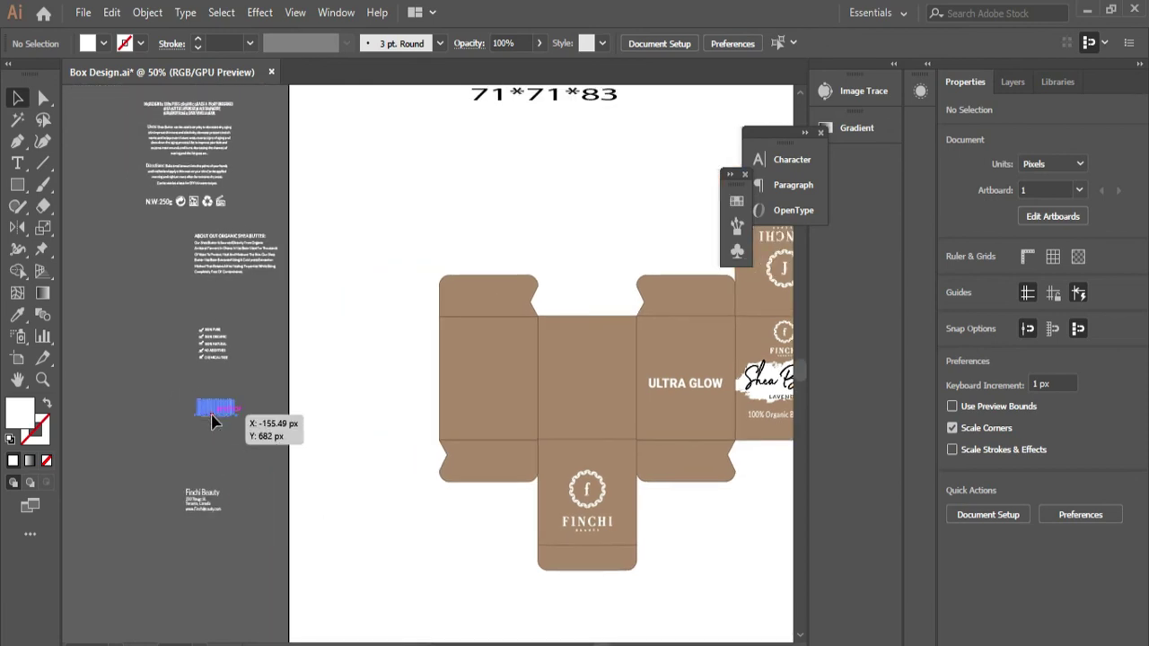
left_click_drag(213, 421, 585, 422)
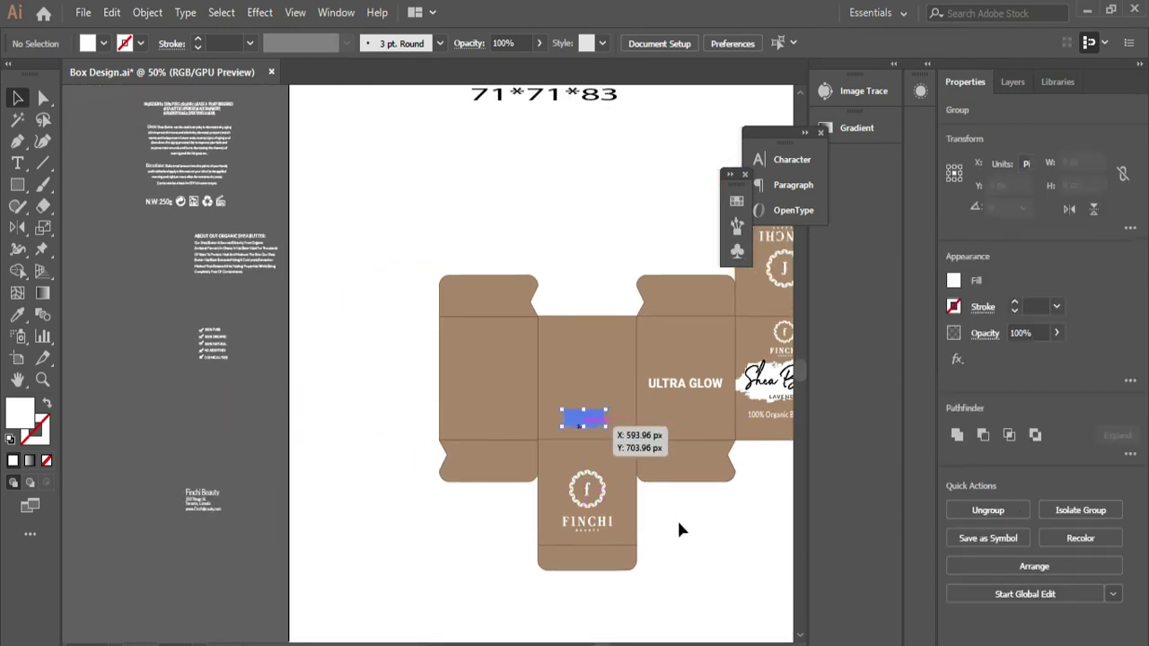
left_click(679, 530)
key("ctrl+z")
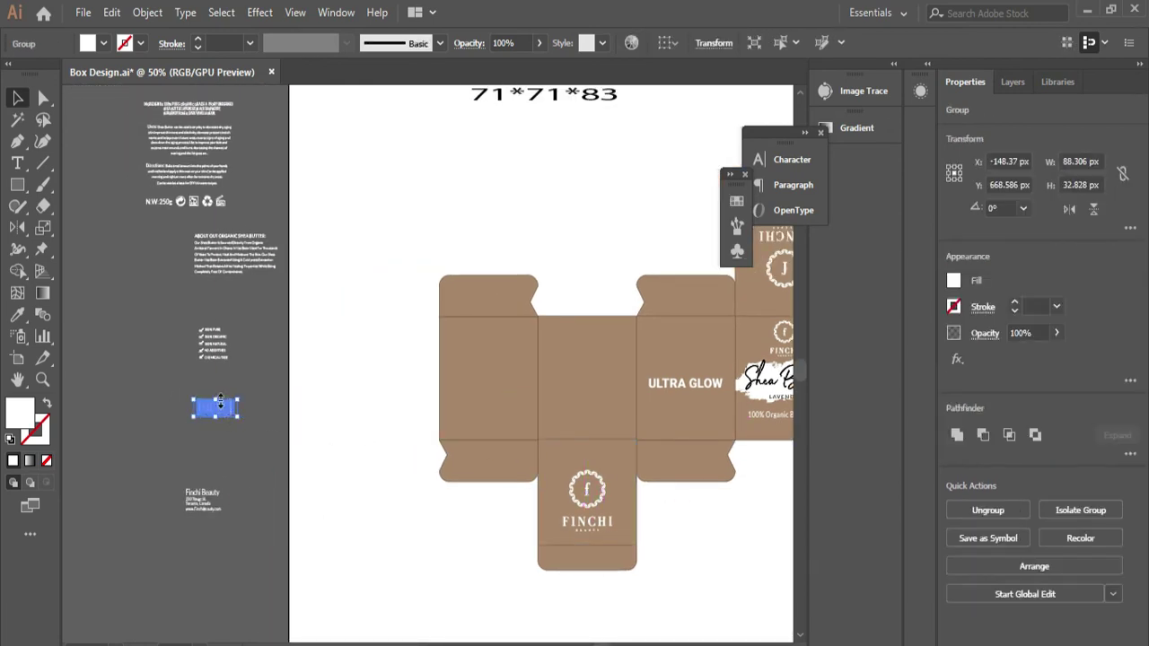
Step: Bring all the remaining label texts, icons and the barcode beside the artboard to the front of the stacking order
scroll(101, 179, "up", 1)
left_click_drag(89, 124, 242, 521)
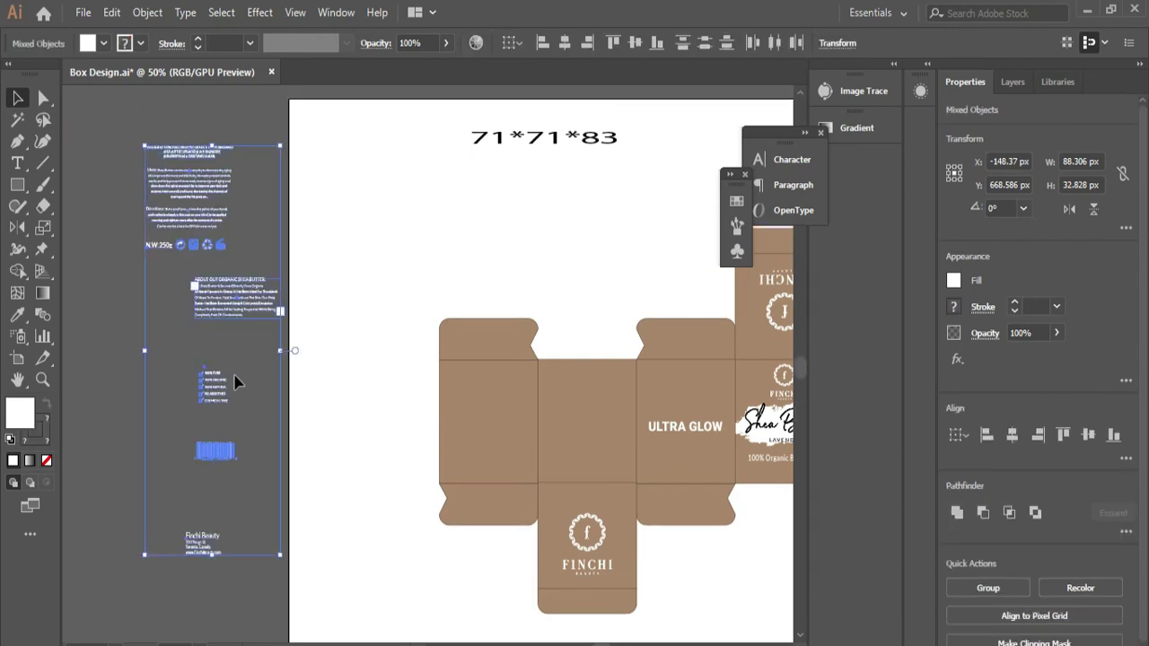
right_click(233, 290)
mouse_move(300, 465)
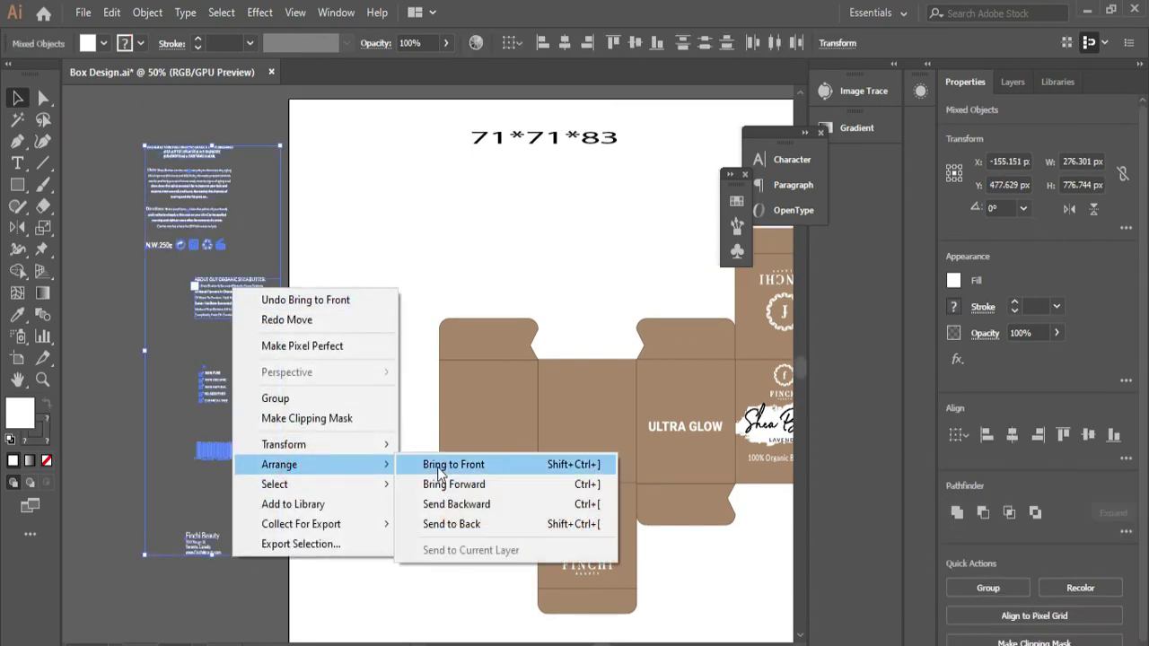
left_click(442, 465)
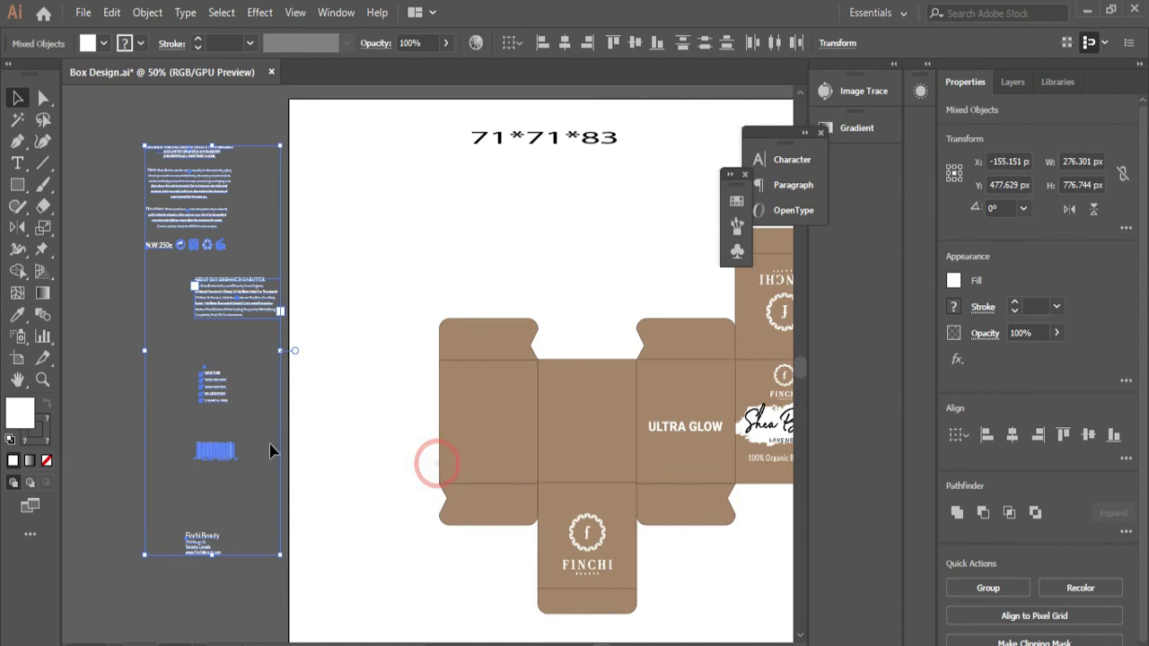
left_click(316, 493)
Step: Place the barcode near the second panel's lower edge and the five-item checkmark list above it, towards the panel's right side
left_click_drag(220, 458, 585, 476)
left_click(308, 500)
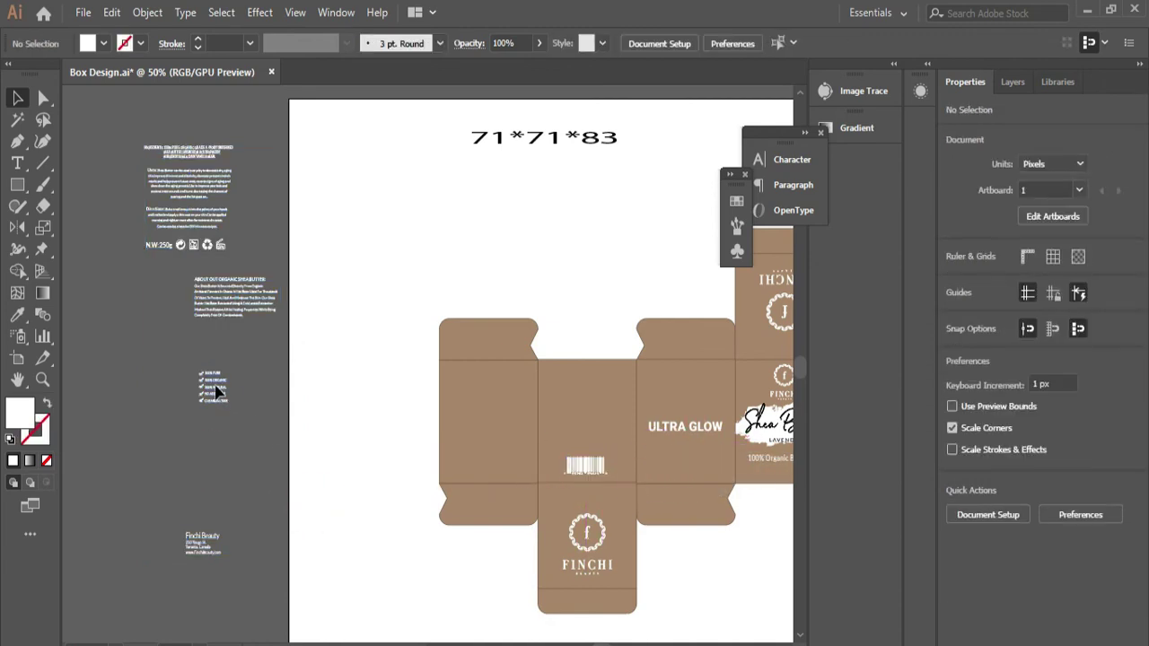
left_click_drag(194, 384, 598, 410)
left_click(134, 390)
left_click_drag(213, 401, 612, 437)
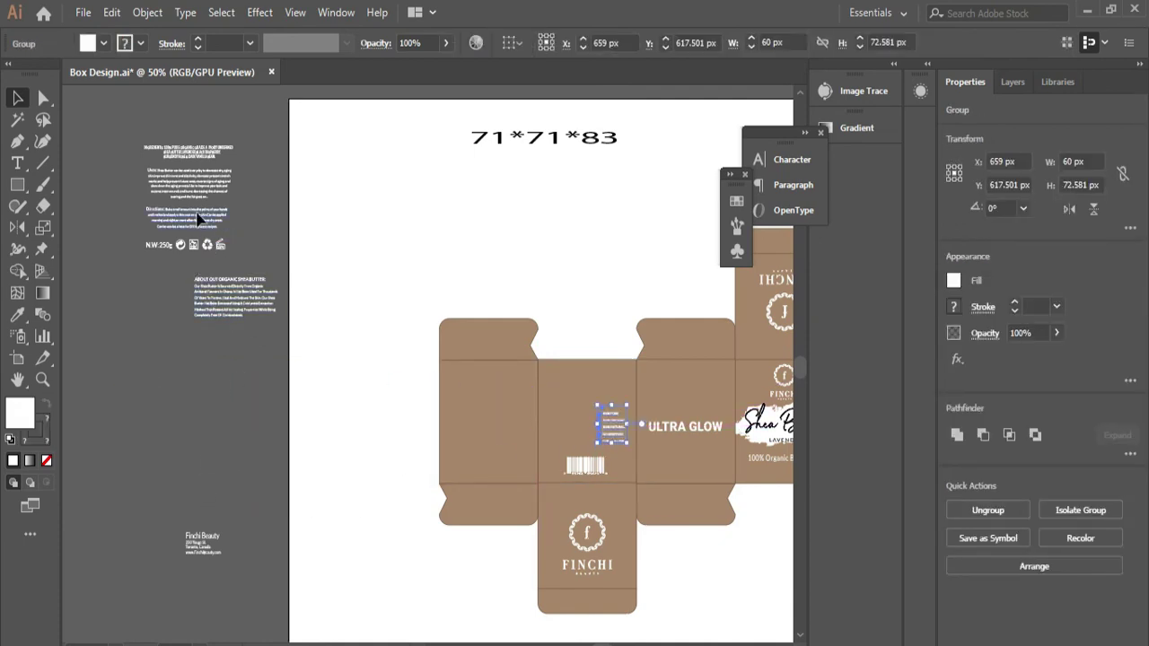
Step: Place the organic shea butter description at the top of the second panel and the Finchi Beauty address block beside the checklist
left_click_drag(235, 301, 585, 393)
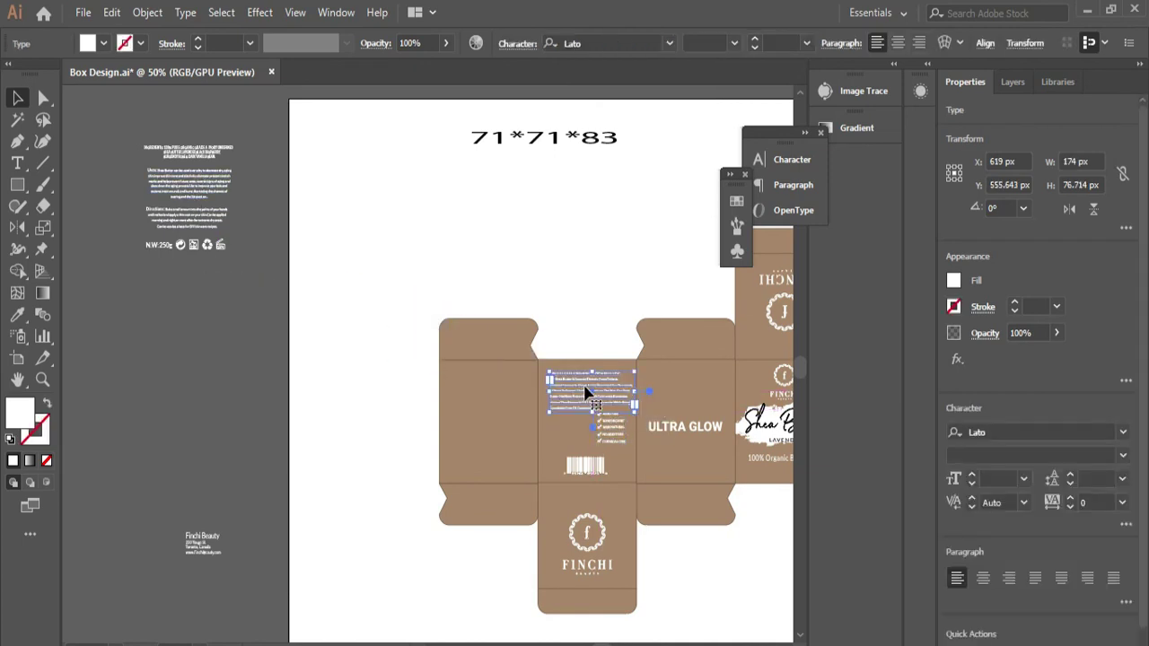
left_click(165, 413)
left_click_drag(200, 539, 565, 439)
left_click(225, 452)
Step: Nudge the checkmark list and the Finchi Beauty address block slightly down on the second panel to even out the spacing
scroll(562, 519, "up", 2)
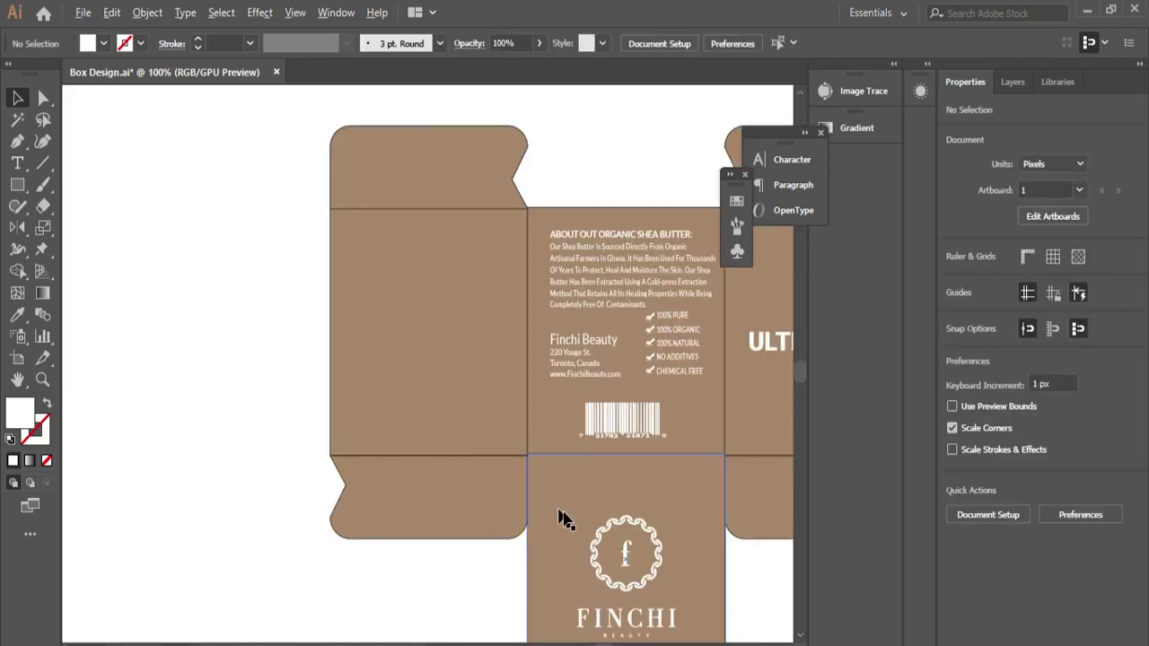
scroll(562, 519, "up", 2)
left_click_drag(729, 294, 456, 462)
left_click_drag(464, 405, 470, 438)
left_click(386, 497)
left_click(289, 376)
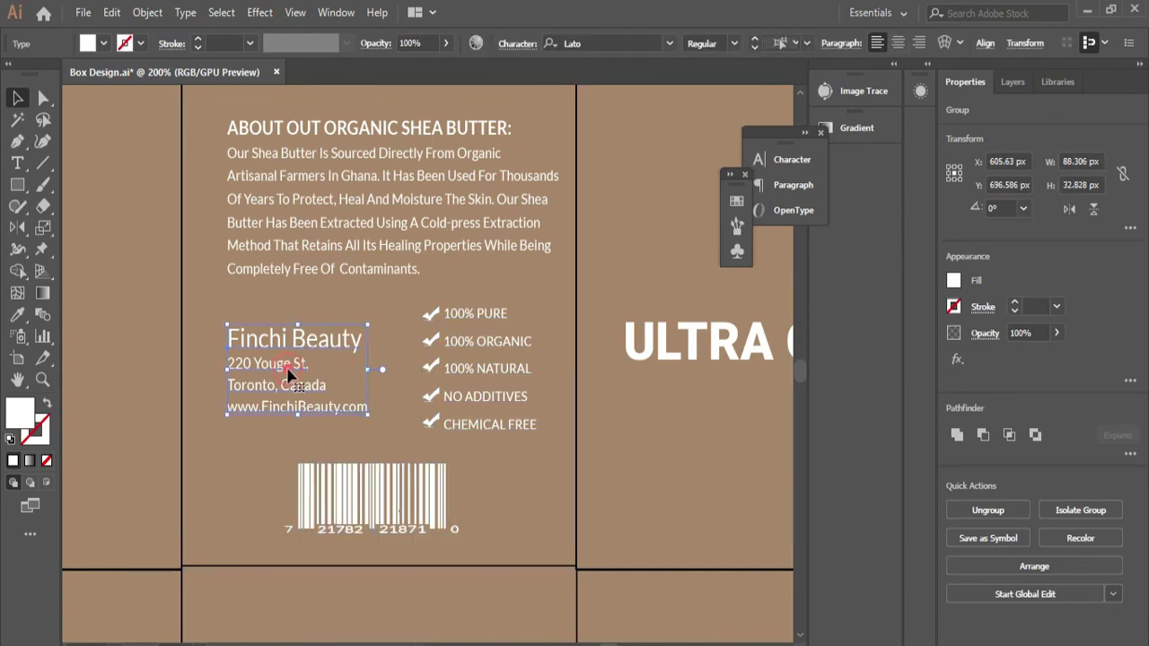
left_click_drag(289, 375, 289, 379)
Step: Shift the organic shea butter description slightly up and towards the left edge of the second panel
left_click_drag(419, 276, 416, 263)
scroll(431, 288, "up", 2)
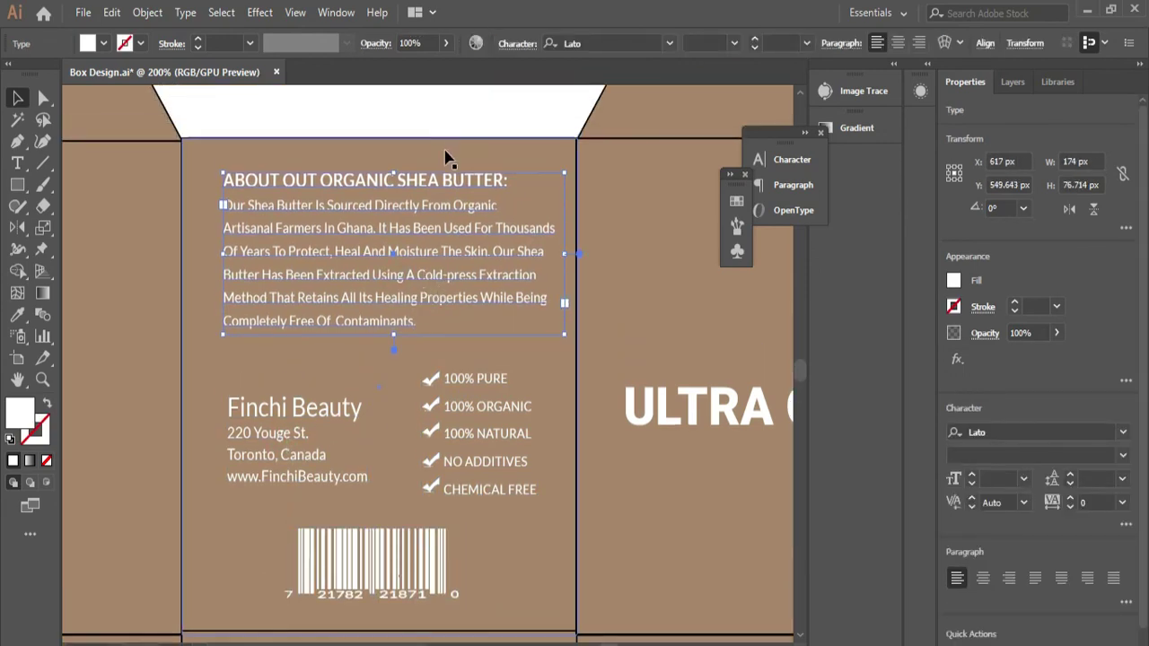
left_click(413, 110)
scroll(300, 207, "down", 1)
scroll(300, 207, "down", 2)
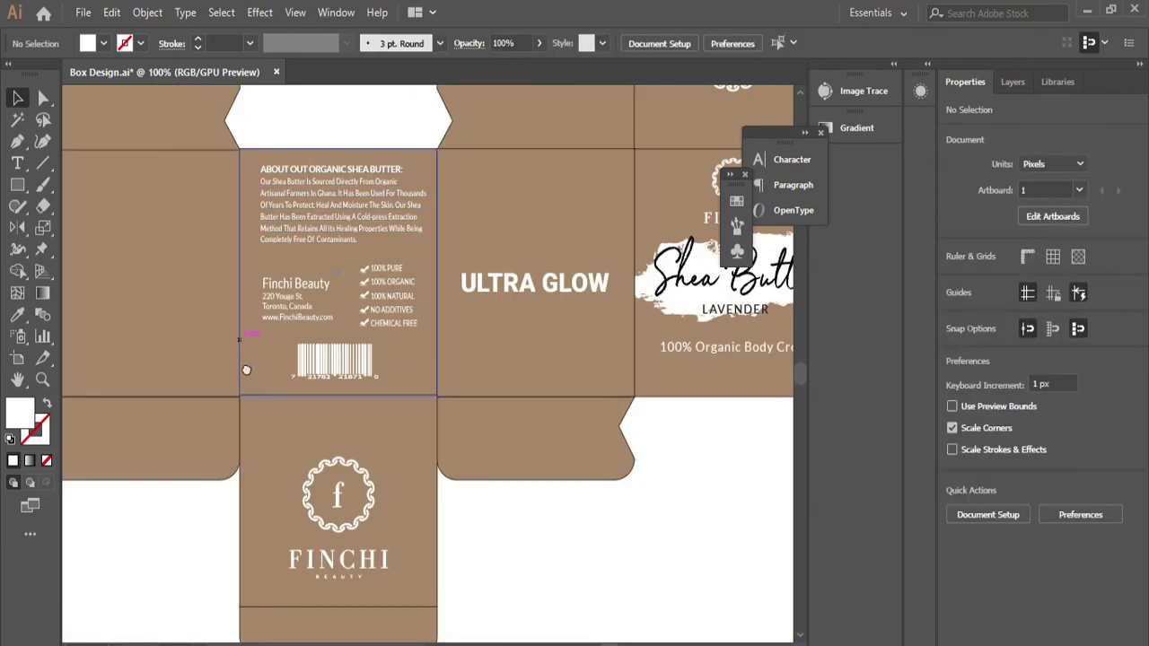
Step: Move the ingredients, uses and directions texts with the N.W:250g line and its icons from beside the artboard onto the first panel
scroll(423, 397, "left", 5)
scroll(308, 372, "down", 2)
scroll(251, 262, "up", 1)
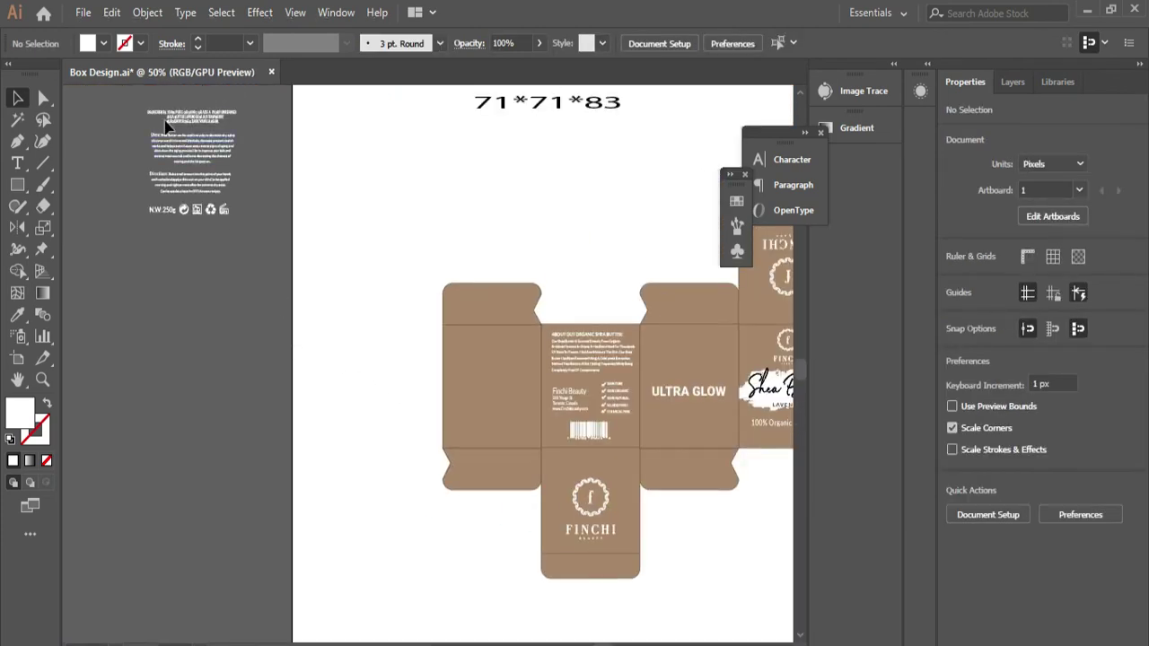
left_click_drag(131, 99, 505, 405)
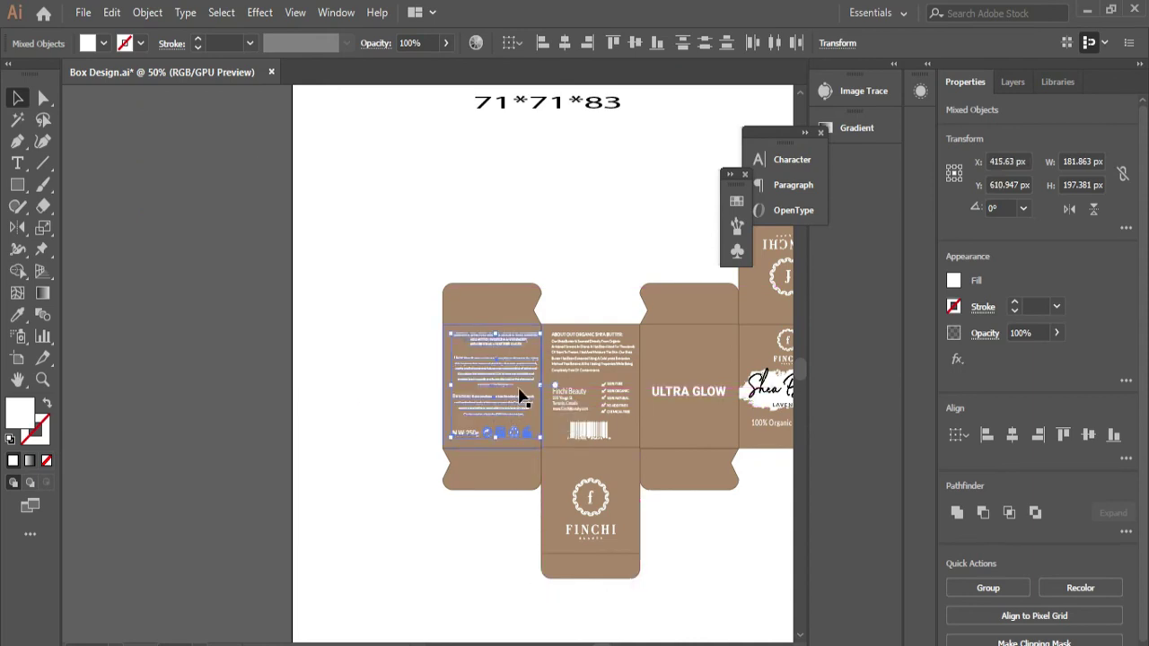
left_click(239, 313)
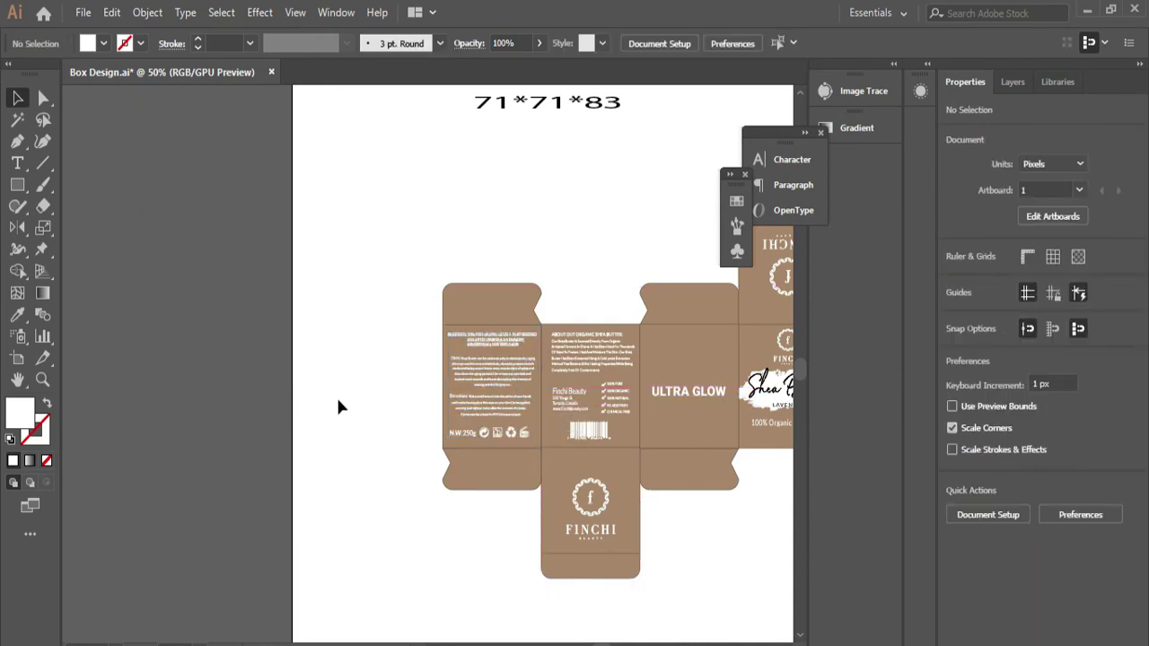
Step: Review the placed texts on the side panels up close and the complete box layout as a whole
scroll(339, 407, "up", 2)
left_click_drag(472, 467, 218, 444)
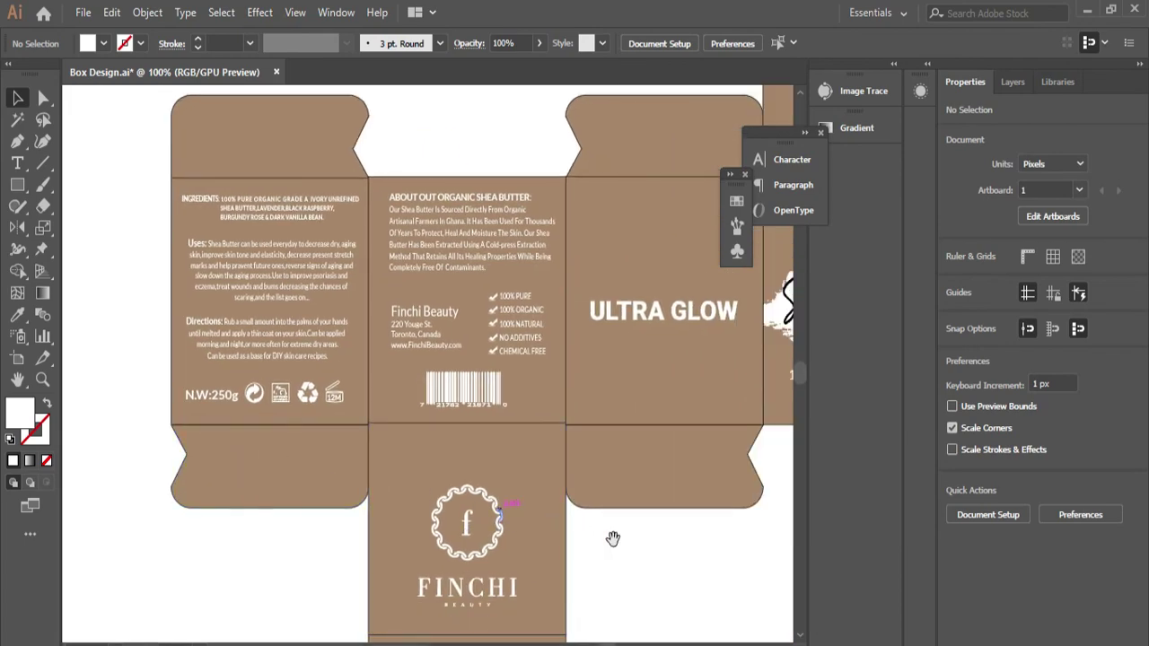
left_click_drag(613, 538, 551, 461)
scroll(480, 464, "down", 1)
scroll(576, 518, "up", 1)
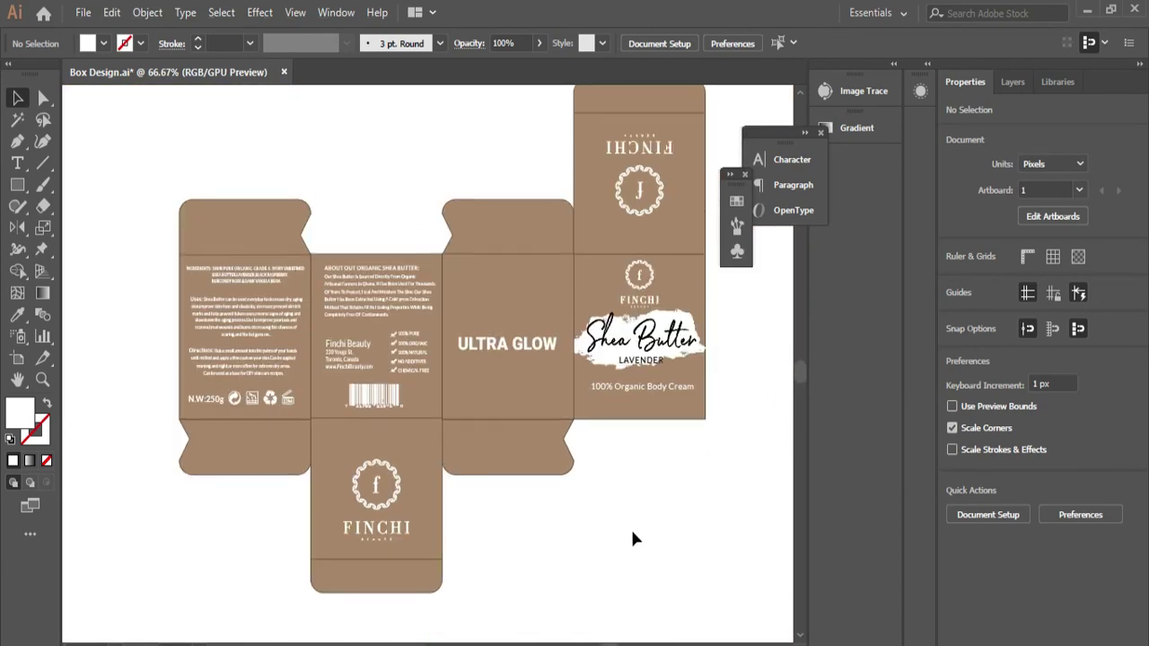
scroll(628, 530, "up", 1)
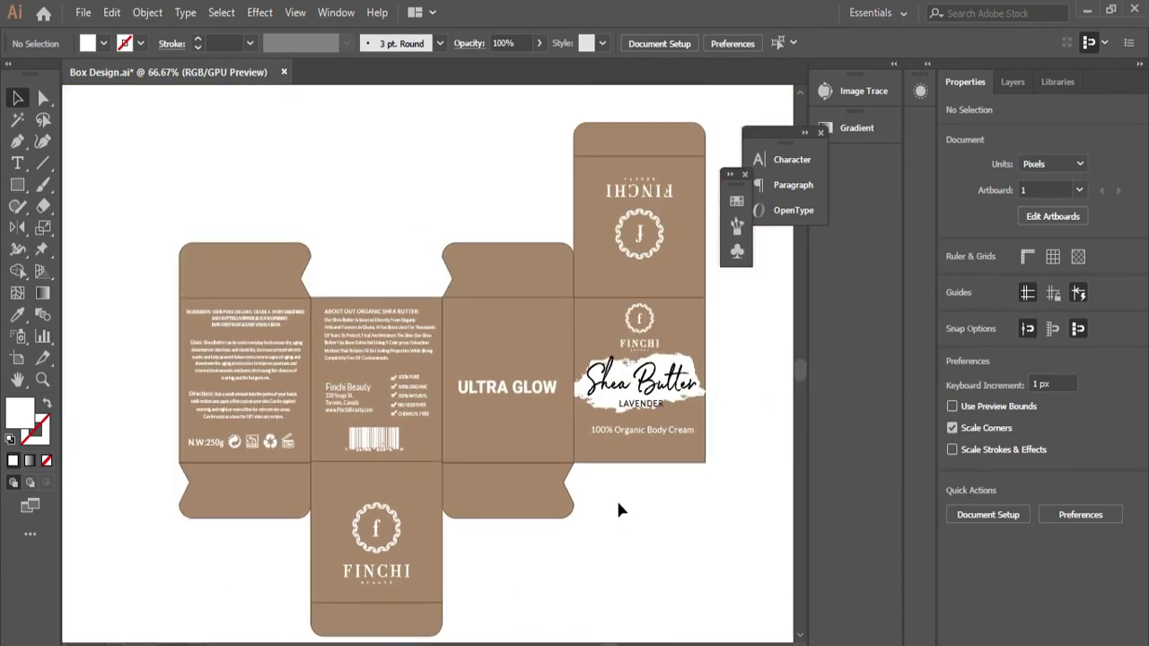